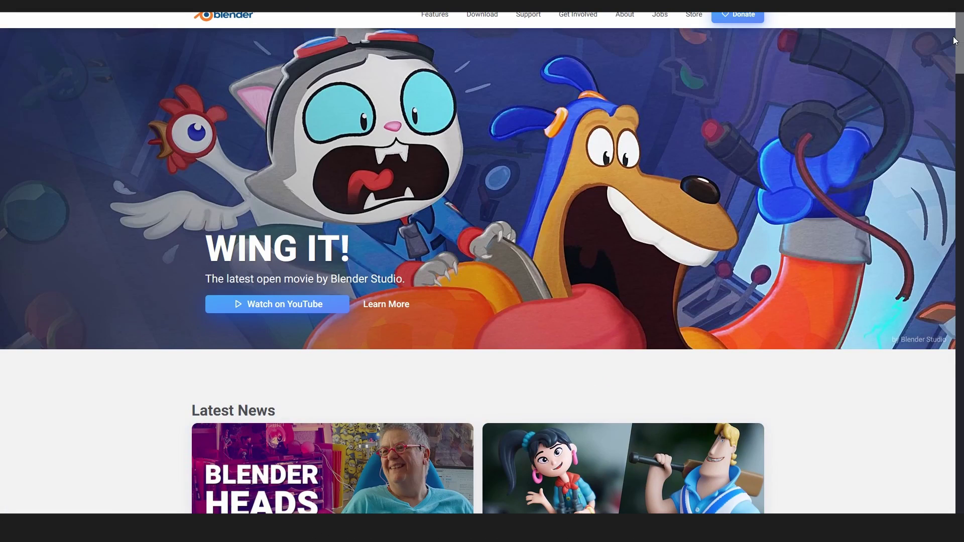
# - Download the Blender 3.6.4 LTS Windows installer from the Blender website
pyautogui.click(482, 19)
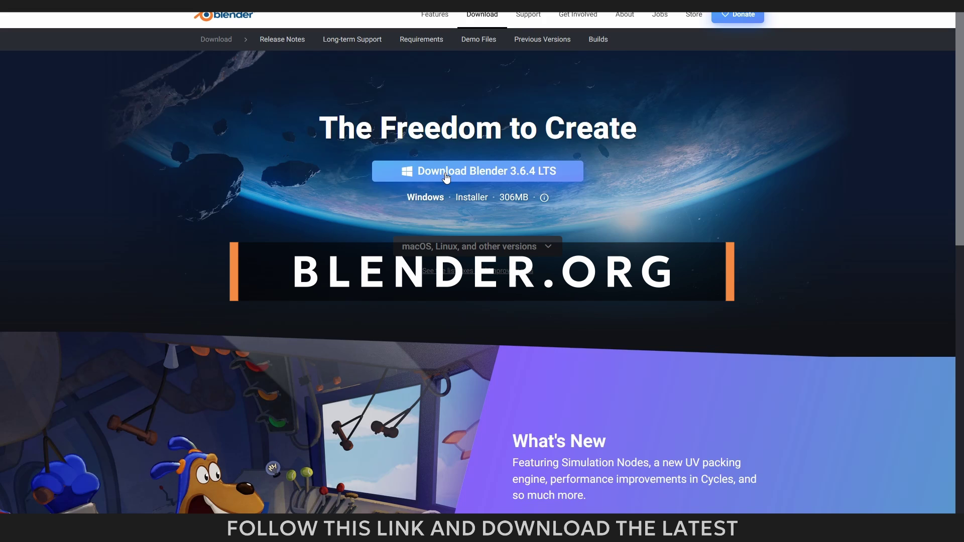
pyautogui.click(445, 174)
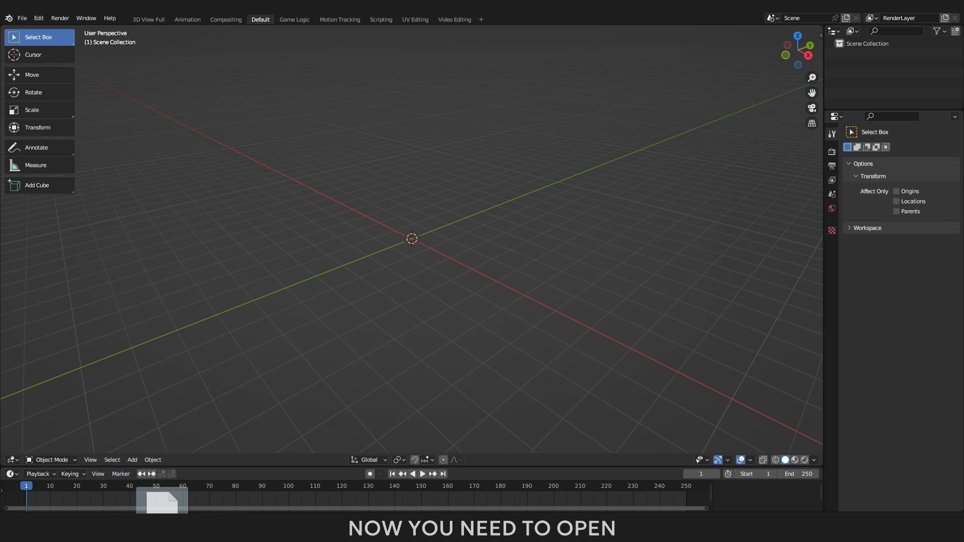
# - Open the project file leather_notepad_organizer_0_0_1.blend in Blender
pyautogui.moveTo(162, 501); pyautogui.dragTo(409, 240)
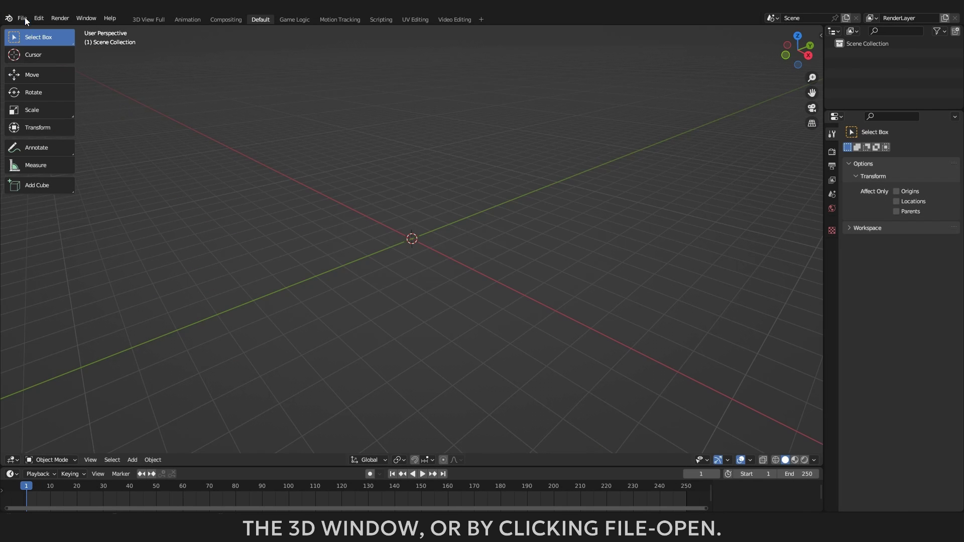
pyautogui.click(23, 18)
pyautogui.click(44, 40)
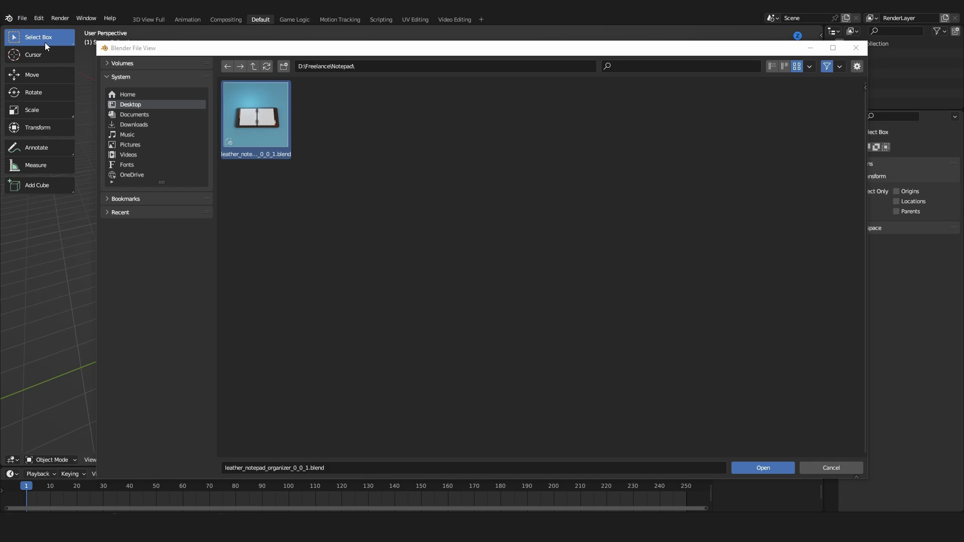
pyautogui.click(138, 103)
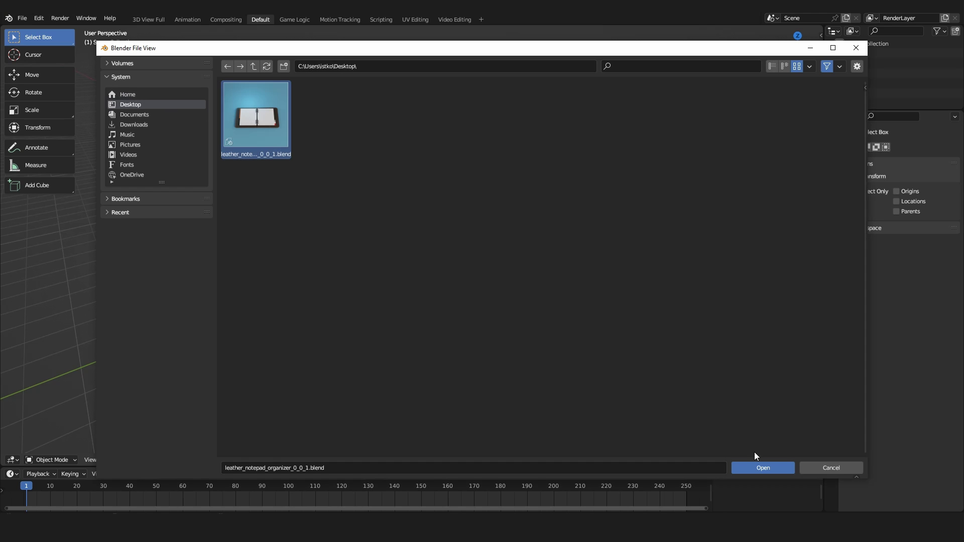
pyautogui.click(763, 467)
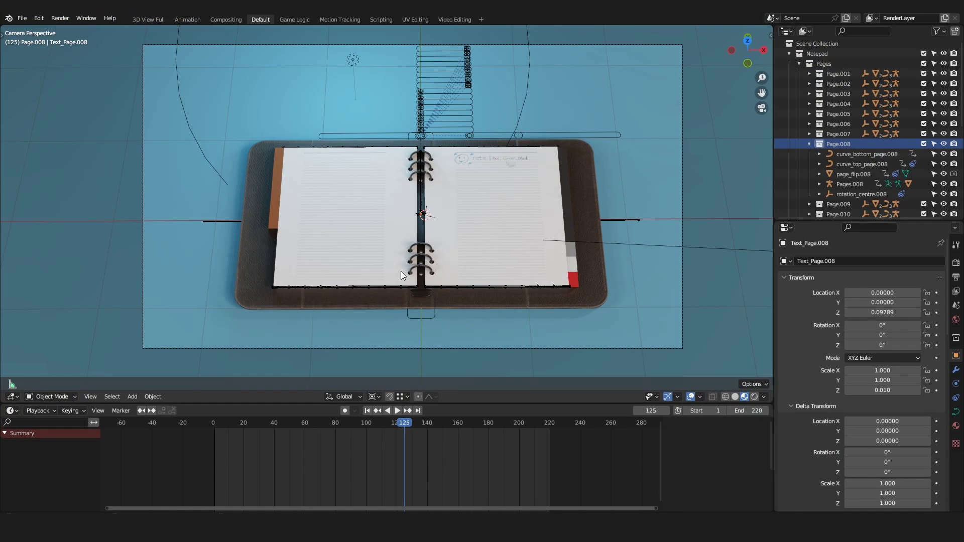
# - Play the notepad animation from the first frame, stop it, and set the current frame to 125
pyautogui.click(367, 411)
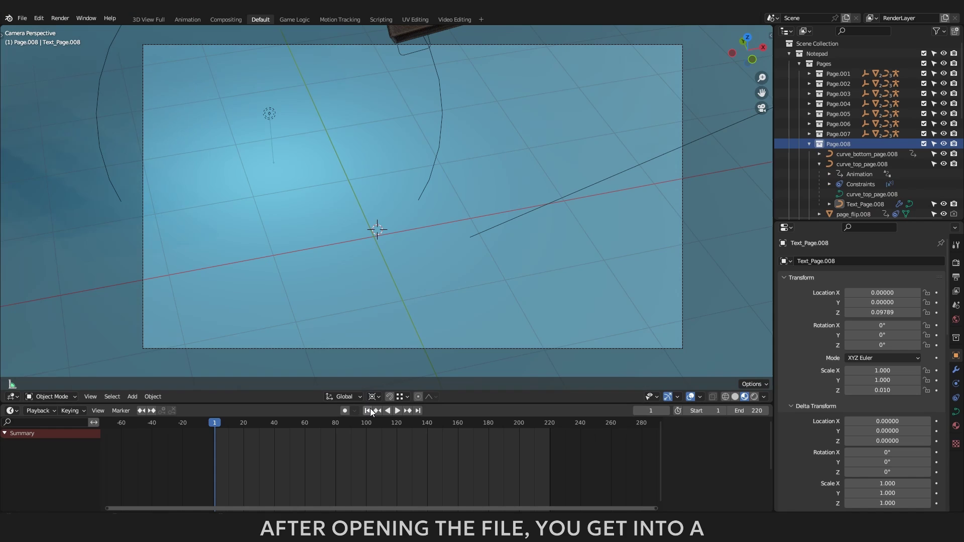
pyautogui.click(398, 410)
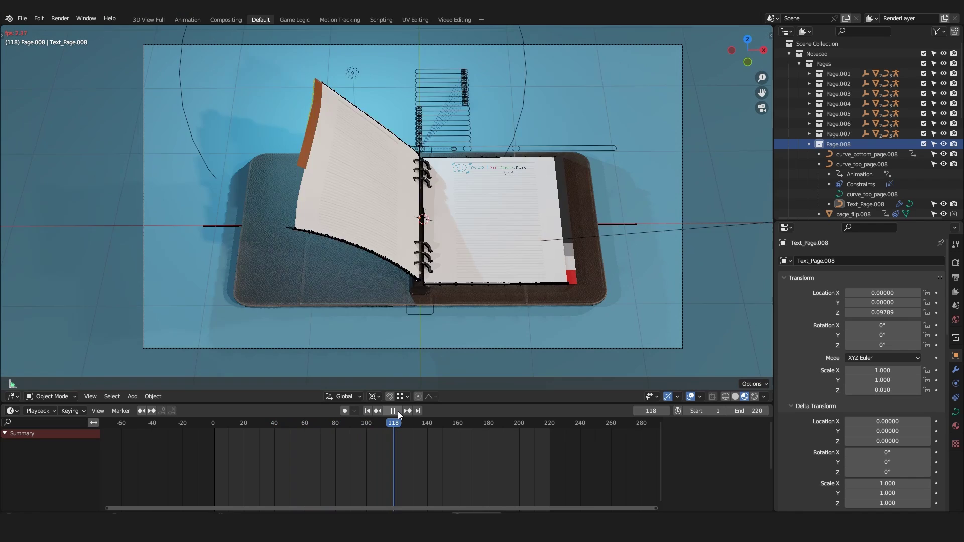
pyautogui.click(398, 411)
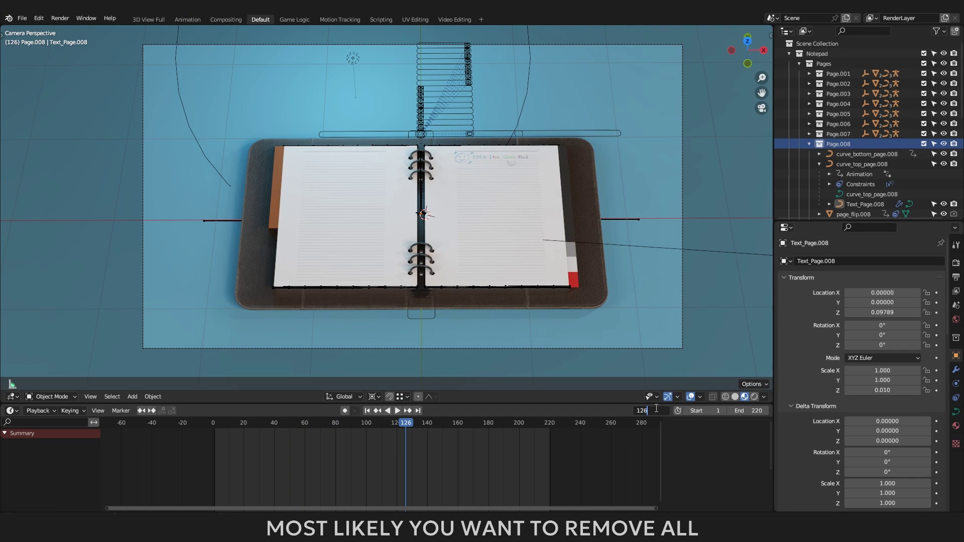
pyautogui.press('Left')
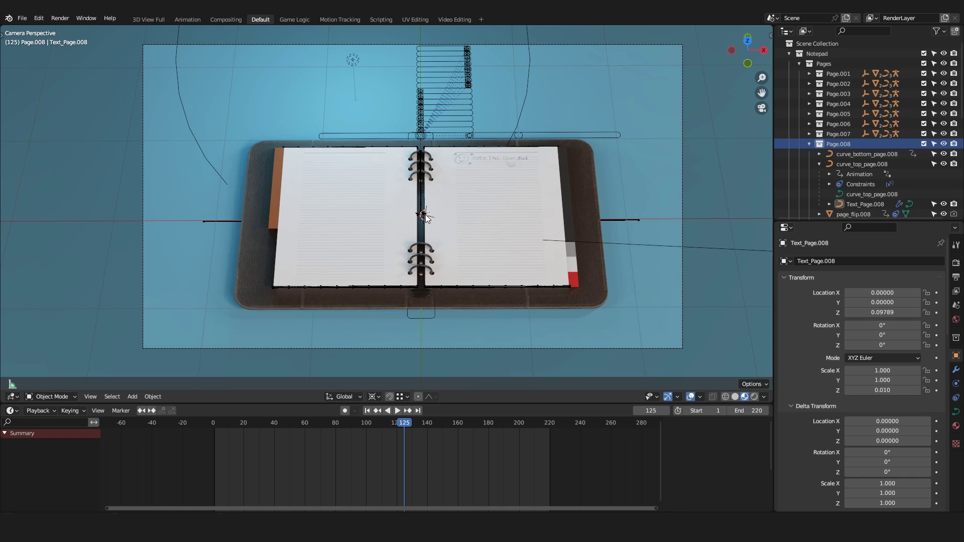
# - Select all objects in the scene and delete all of their animation keyframes
pyautogui.press('a')
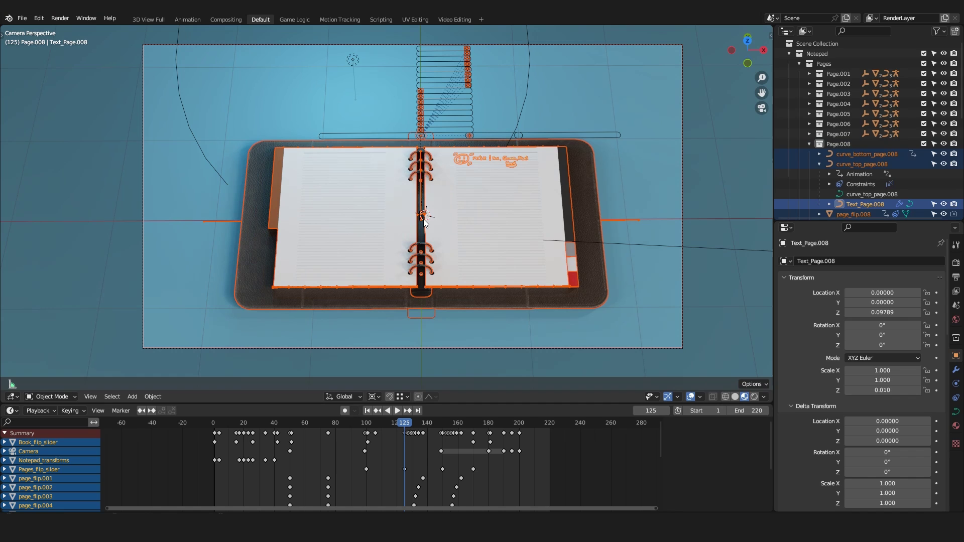
pyautogui.press('a')
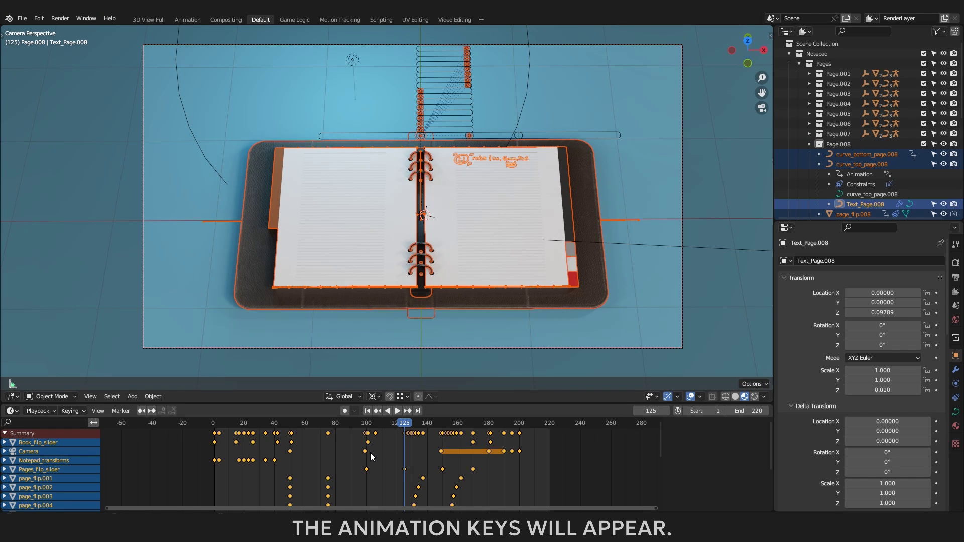
pyautogui.press('x')
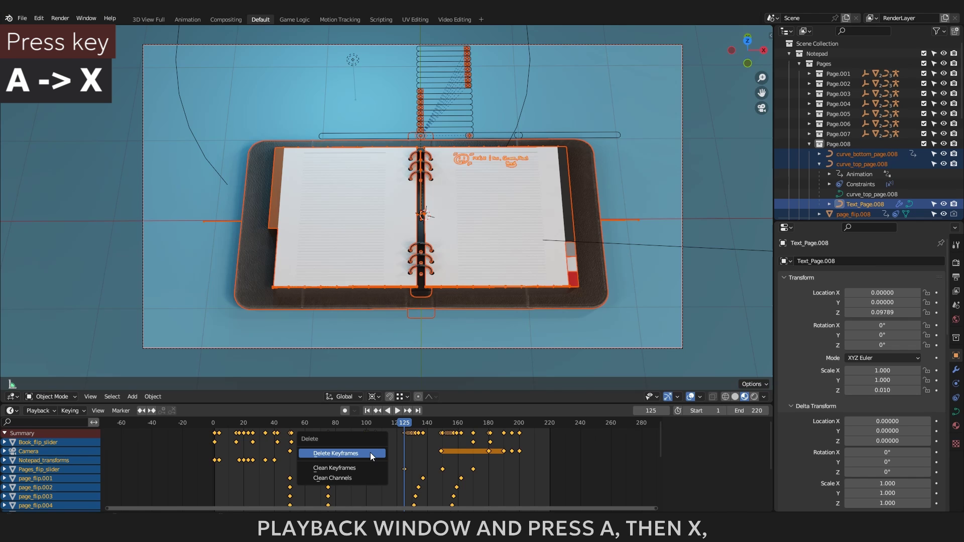
pyautogui.click(372, 455)
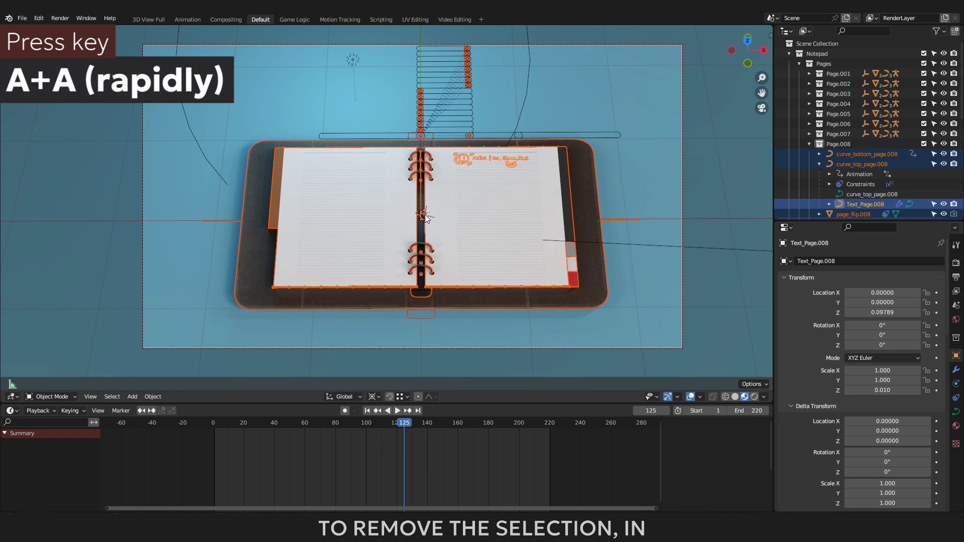
# - Deselect all objects in the 3D view
pyautogui.press('a')
pyautogui.press('a')
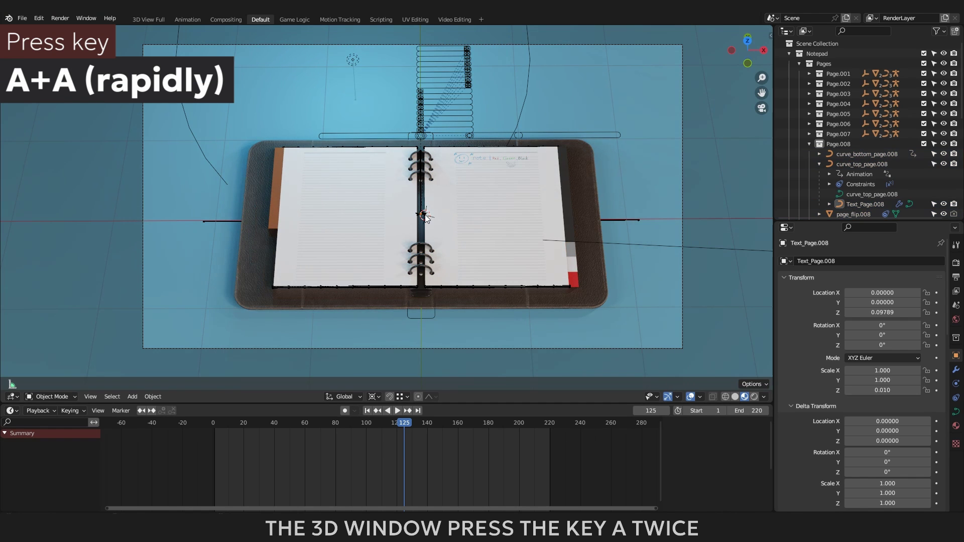
pyautogui.press('a')
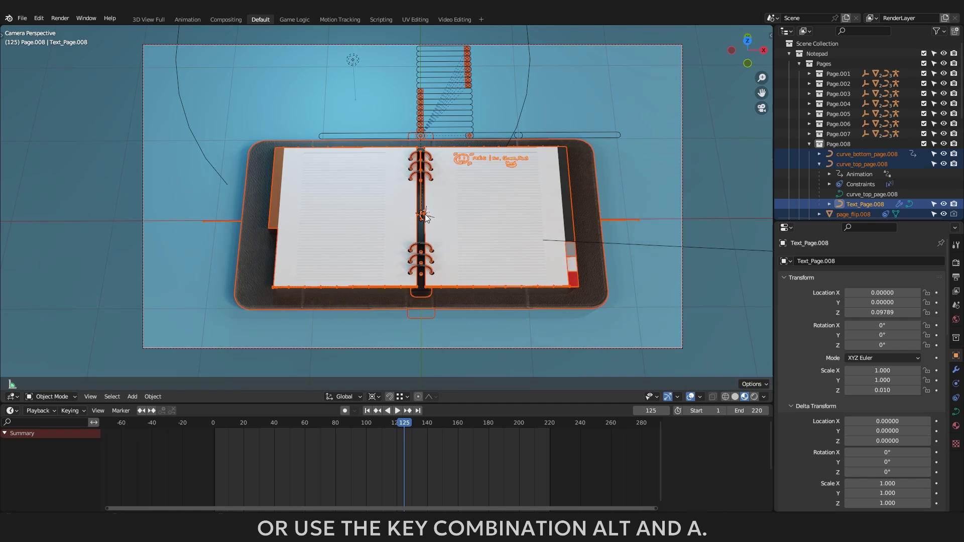
pyautogui.click(112, 396)
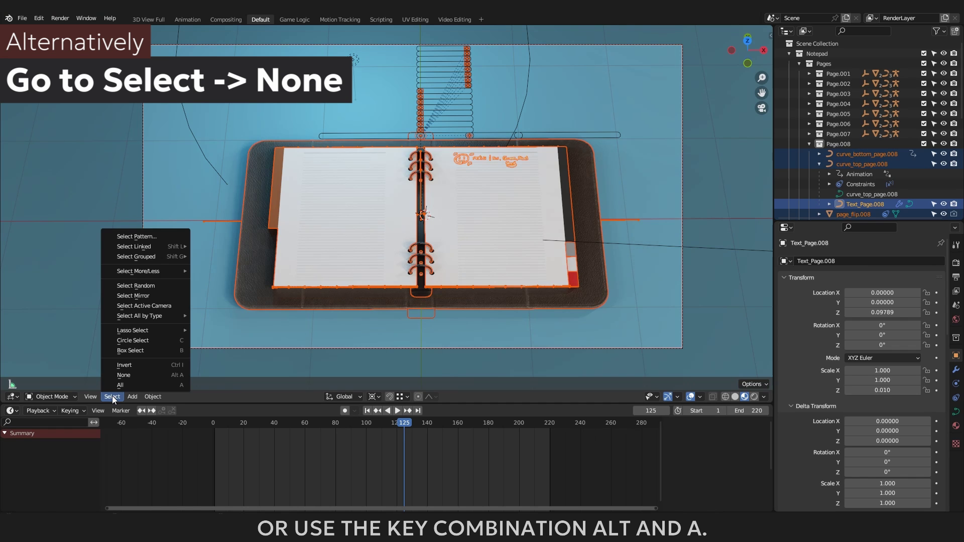
pyautogui.click(131, 374)
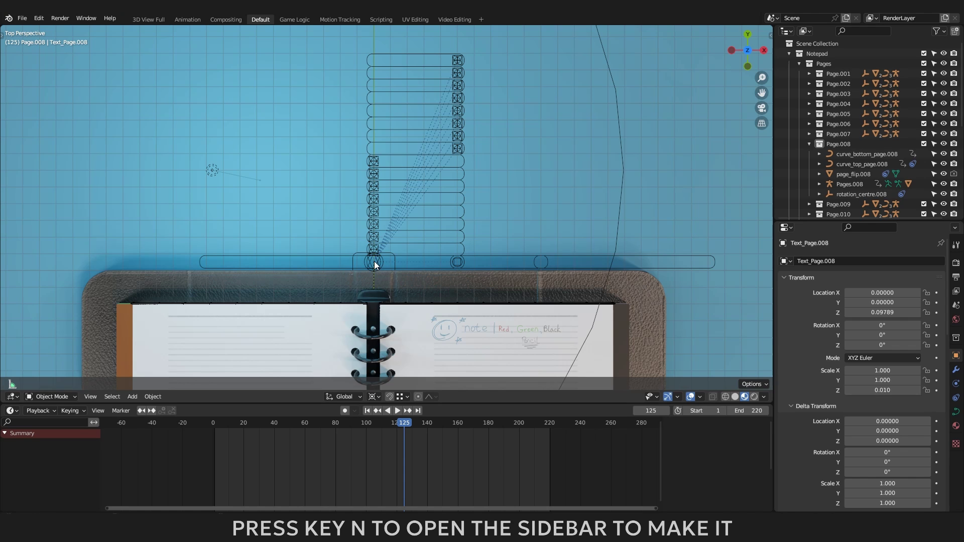
# - Show the 3D view's sidebar with the transform values and select Book_flip_slider above the notepad
pyautogui.press('n')
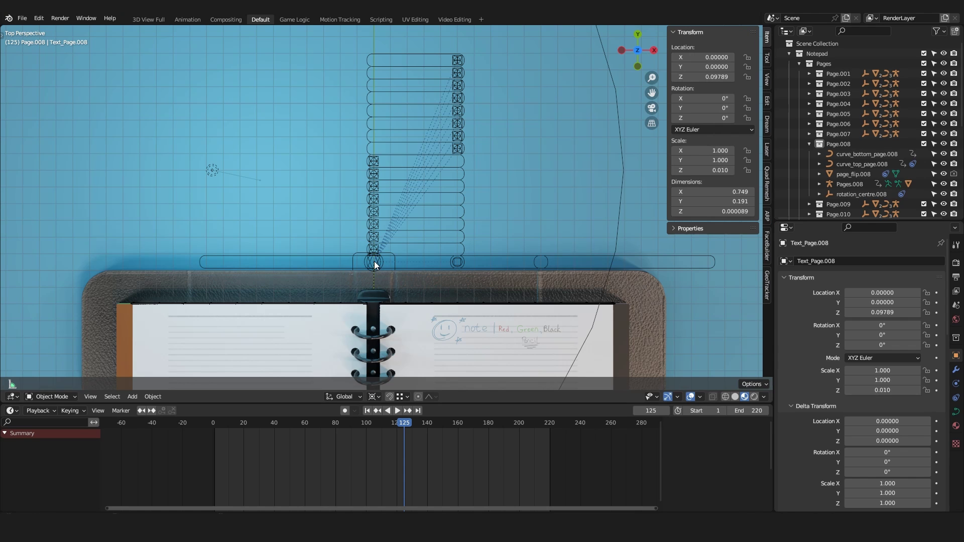
pyautogui.press('n')
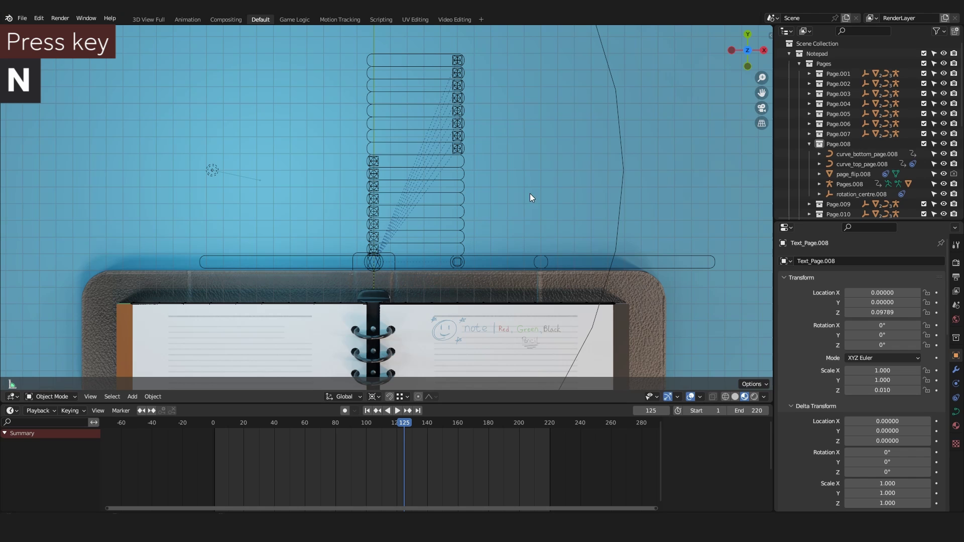
pyautogui.click(771, 35)
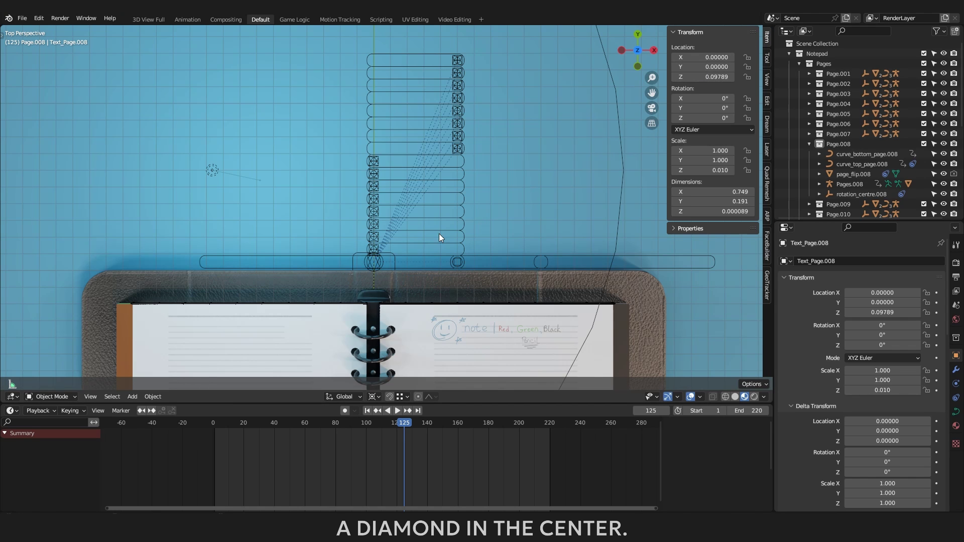
pyautogui.click(373, 261)
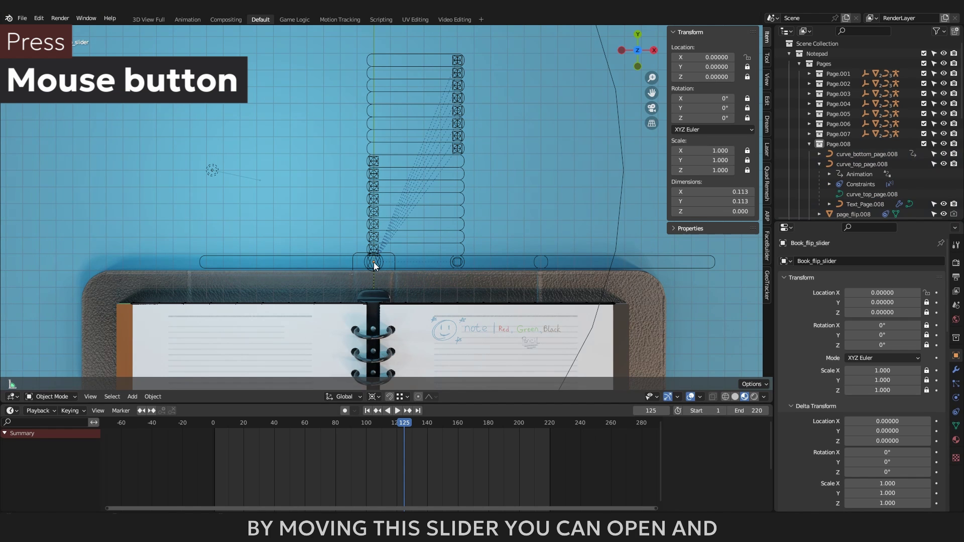
pyautogui.click(380, 261)
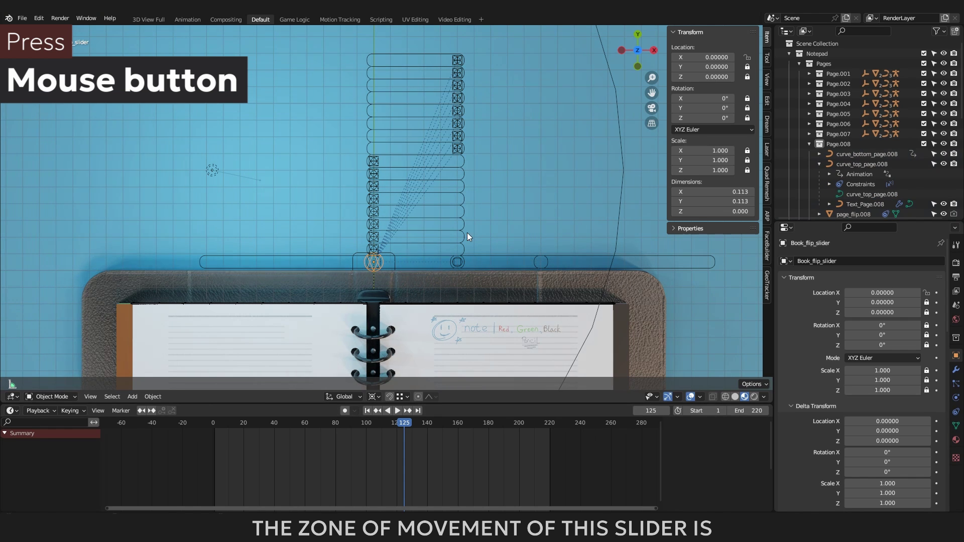
# - Slide Book_flip_slider along X to about -0.58 and return its X location to 0
pyautogui.moveTo(713, 57)
pyautogui.mouseDown()
pyautogui.moveTo(773, 57)
pyautogui.moveTo(675, 57)
pyautogui.moveTo(705, 57)
pyautogui.mouseUp()
pyautogui.click(713, 59)
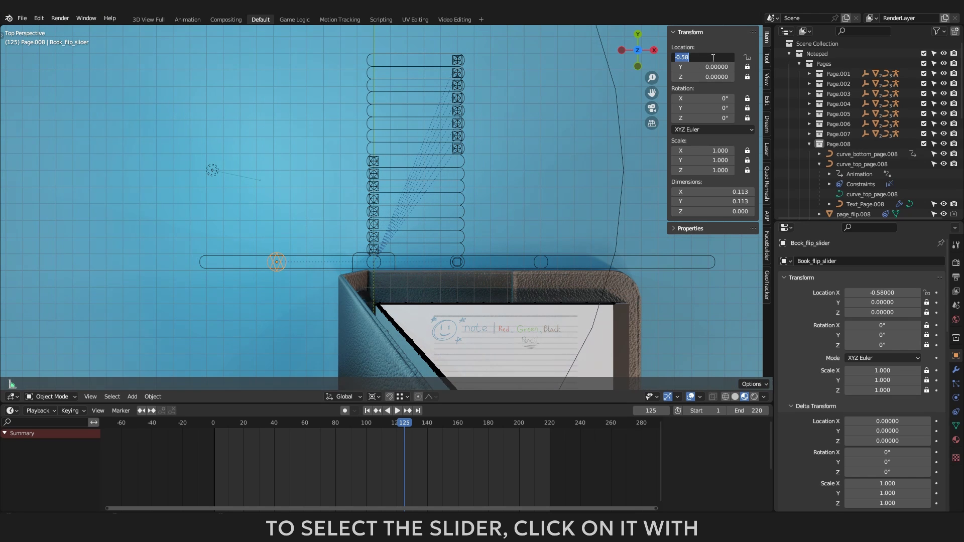
pyautogui.write('0')
pyautogui.press('Return')
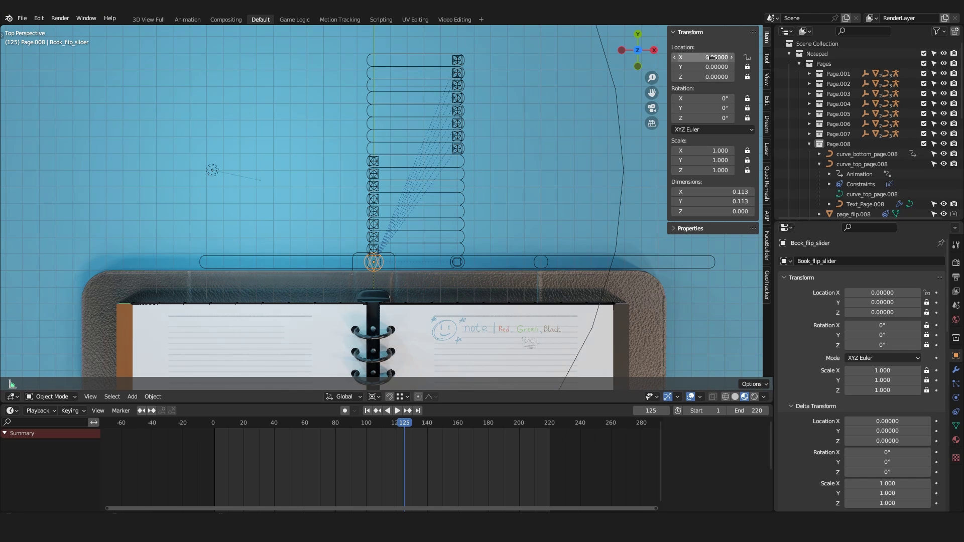
# - Set the X location of Book_flip_slider to -1 to close the notepad
pyautogui.click(713, 58)
pyautogui.press('BackSpace')
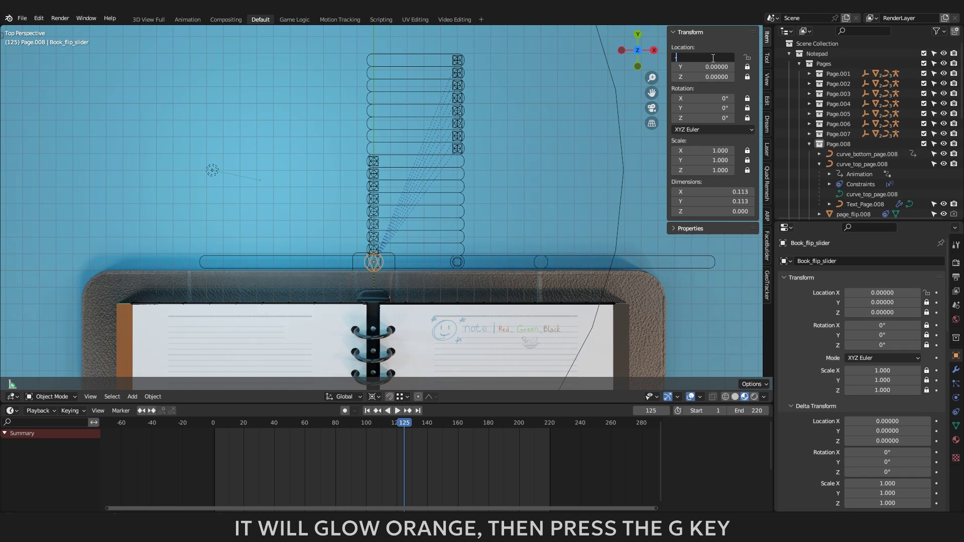
pyautogui.write('-1')
pyautogui.press('Return')
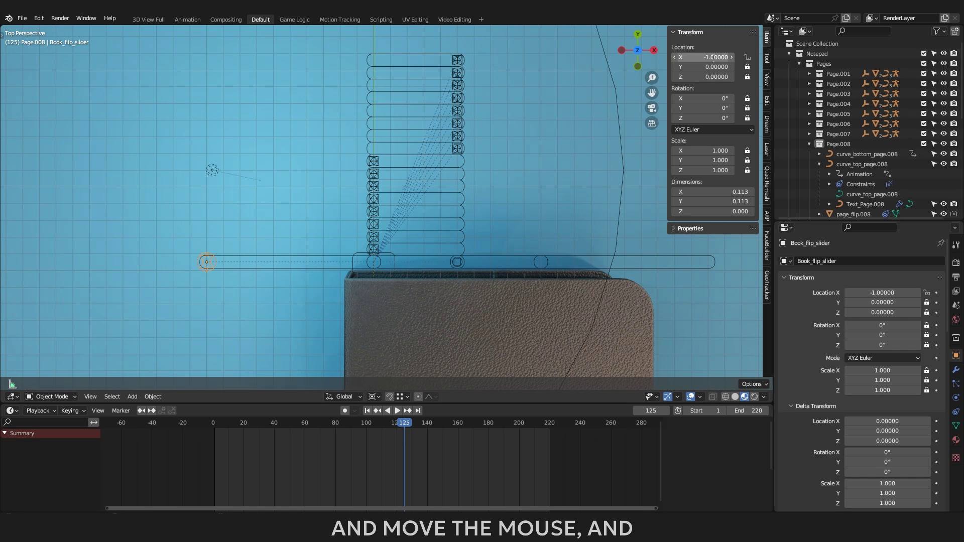
# - Set the X location of Book_flip_slider to 1 and return it to 0 to reopen the notepad
pyautogui.click(713, 59)
pyautogui.write('1')
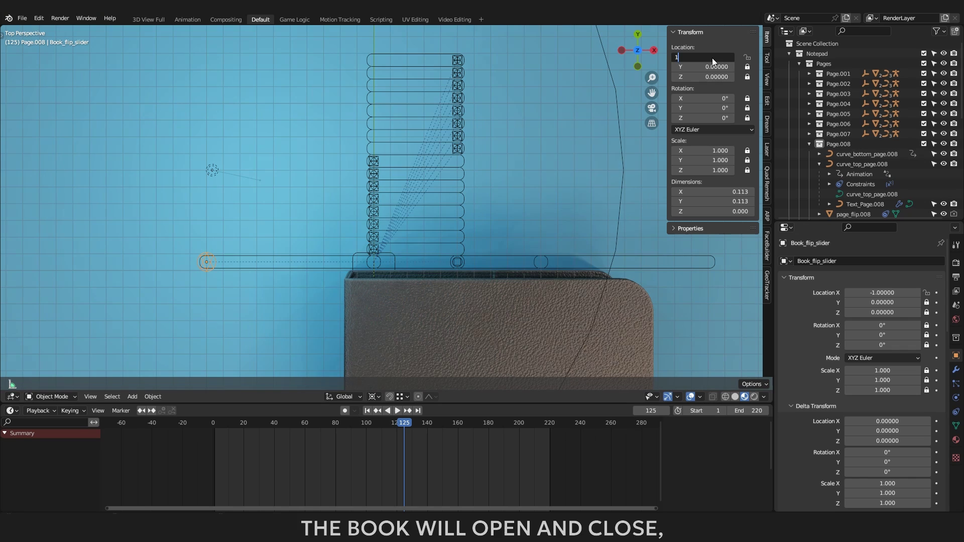
pyautogui.press('Return')
pyautogui.click(713, 57)
pyautogui.write('0')
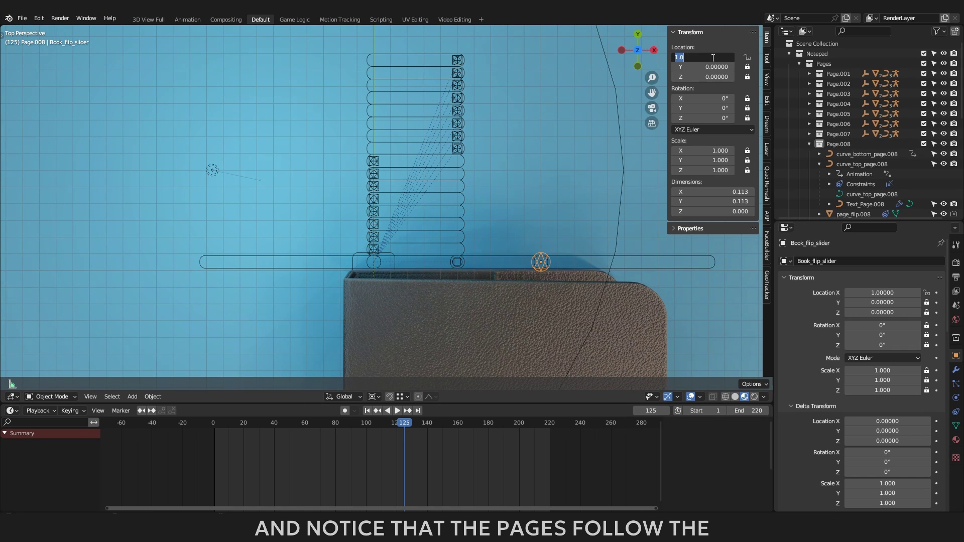
pyautogui.press('Return')
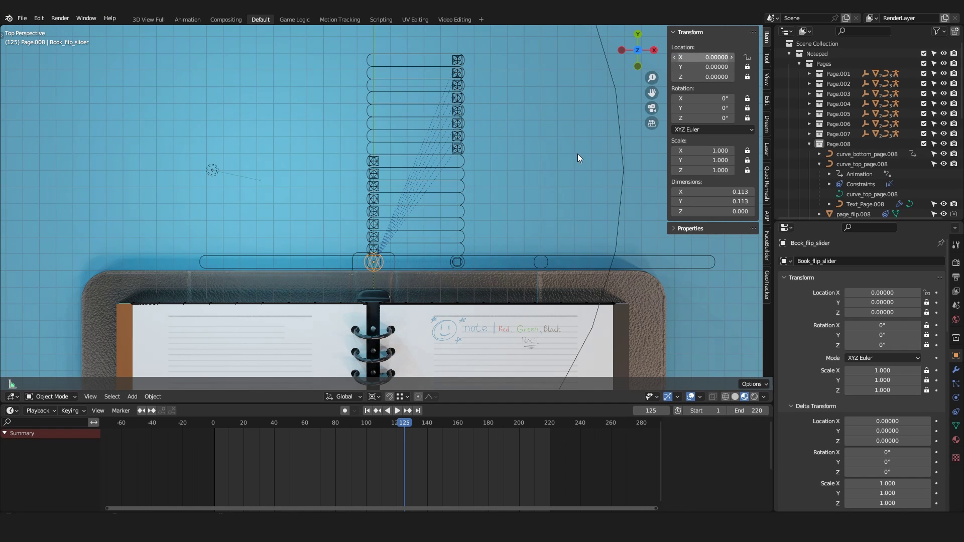
# - Select Pages_flip_slider, the square inscribed in a circle above the notepad, and set its X location to 0.9995
pyautogui.click(374, 262)
pyautogui.hotkey('alt', 'a')
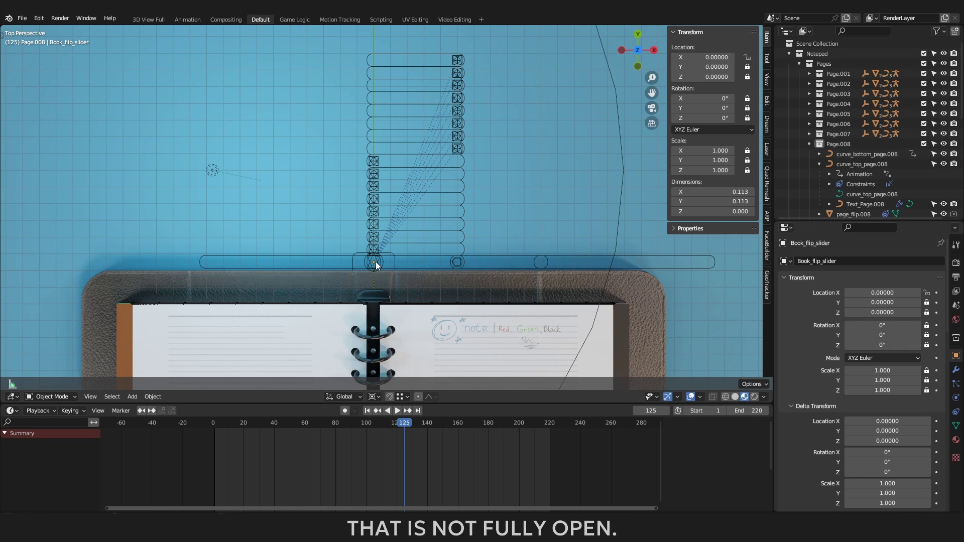
pyautogui.click(458, 262)
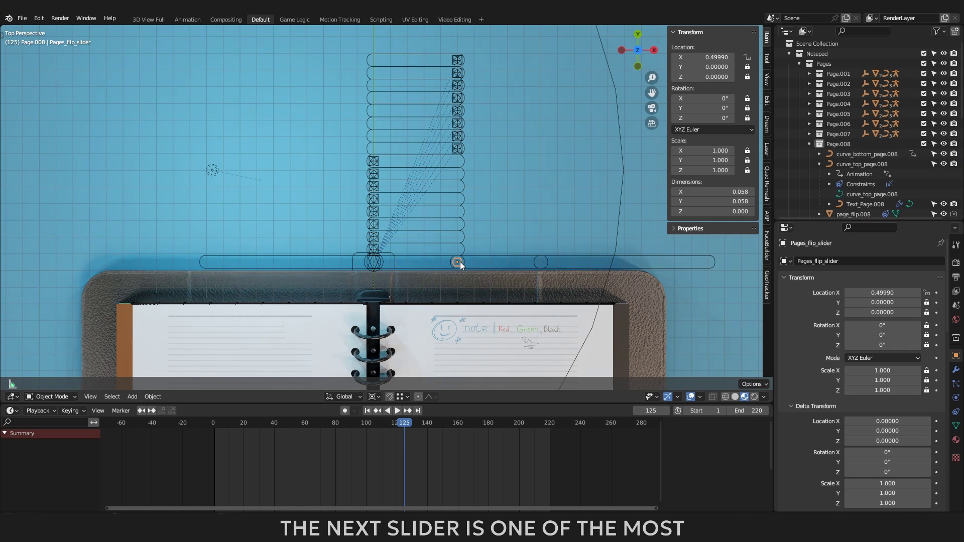
pyautogui.doubleClick(697, 58)
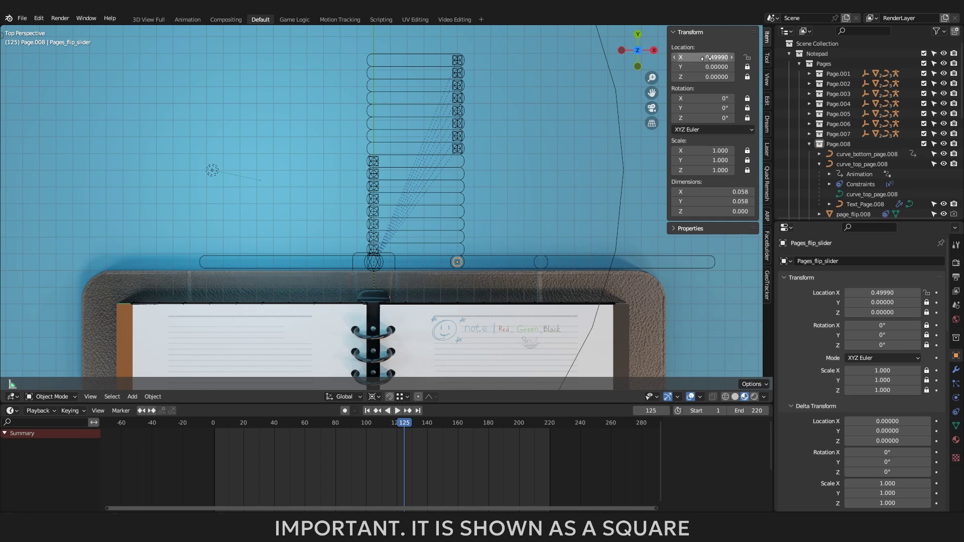
pyautogui.moveTo(697, 59); pyautogui.dragTo(680, 62)
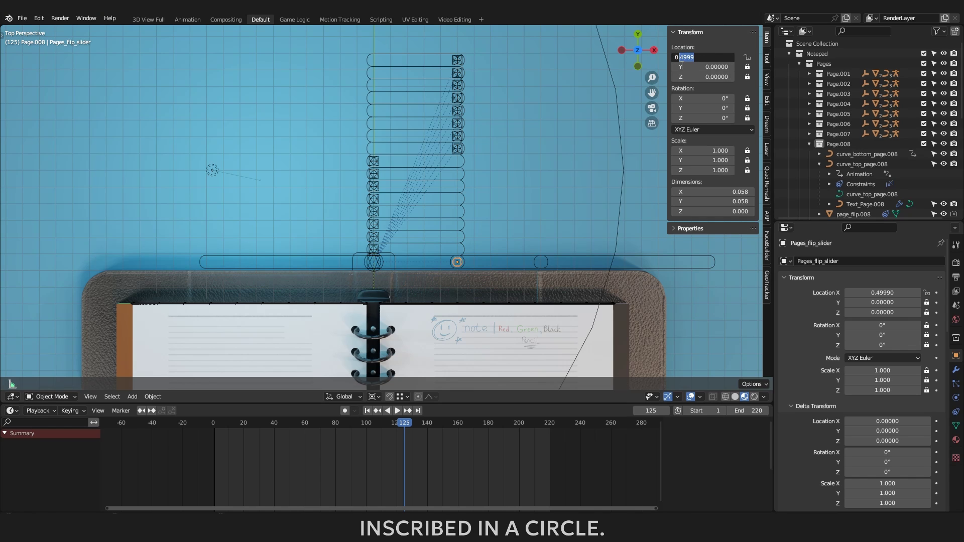
pyautogui.write('99')
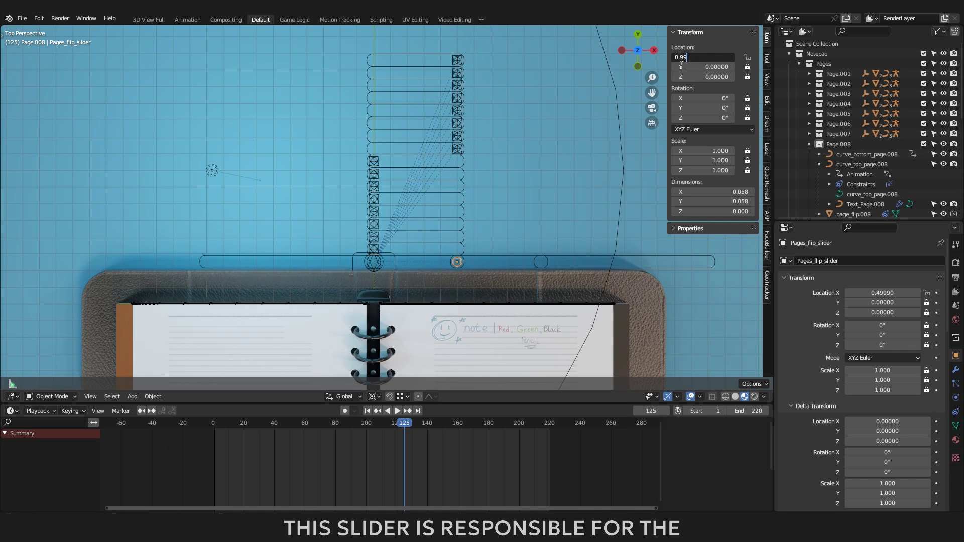
pyautogui.write('95')
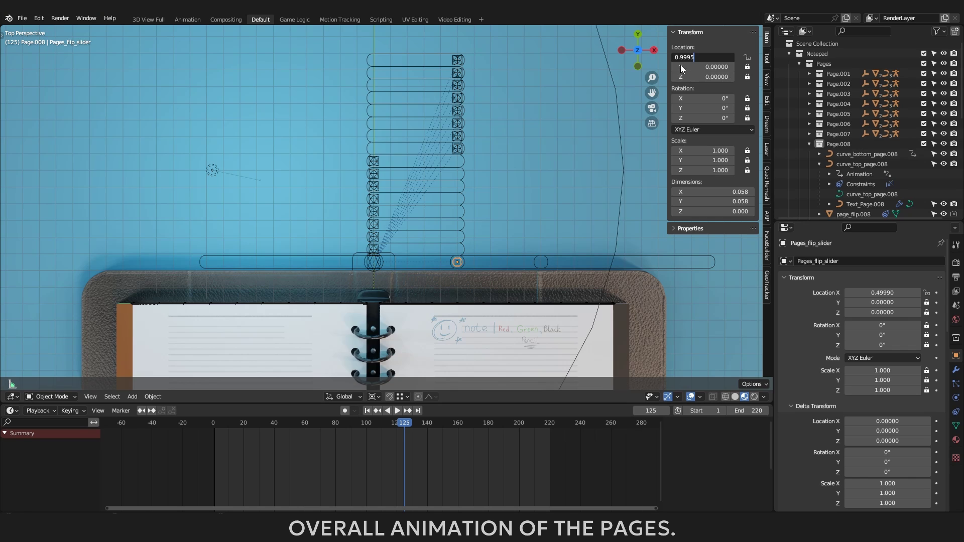
pyautogui.press('Return')
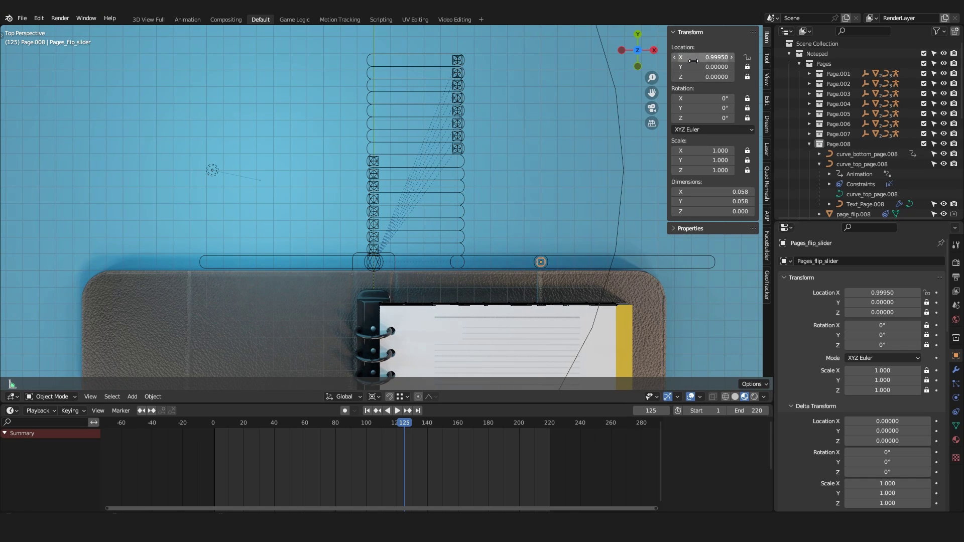
# - Set the X location of Pages_flip_slider to 0, slide it to 1, and reset it to 0
pyautogui.click(694, 60)
pyautogui.write('0')
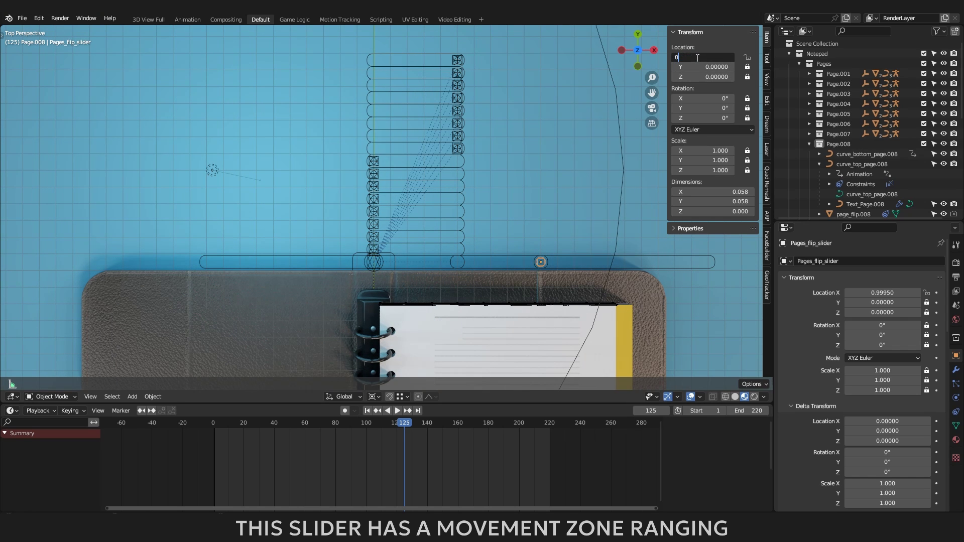
pyautogui.press('Return')
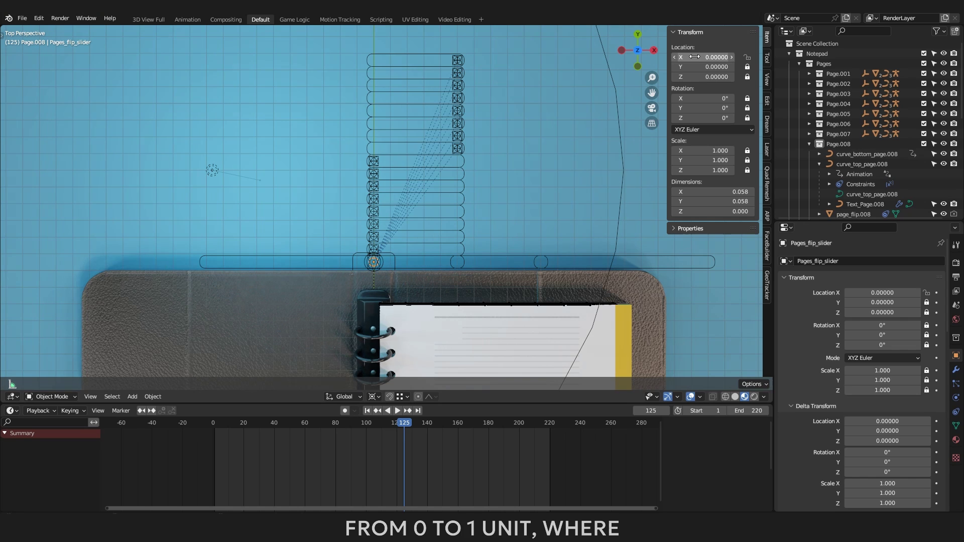
pyautogui.moveTo(697, 57)
pyautogui.mouseDown()
pyautogui.moveTo(766, 57)
pyautogui.moveTo(695, 57)
pyautogui.mouseUp()
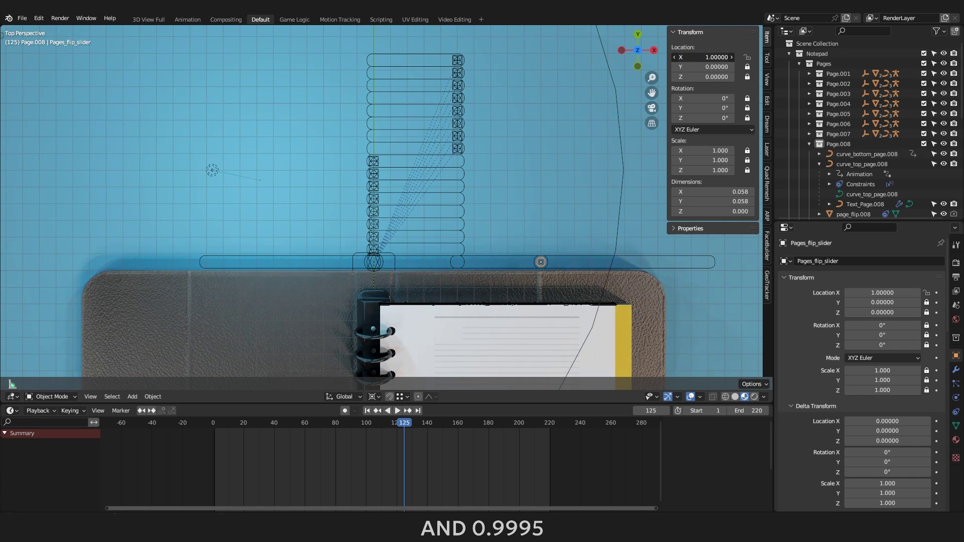
pyautogui.press('BackSpace')
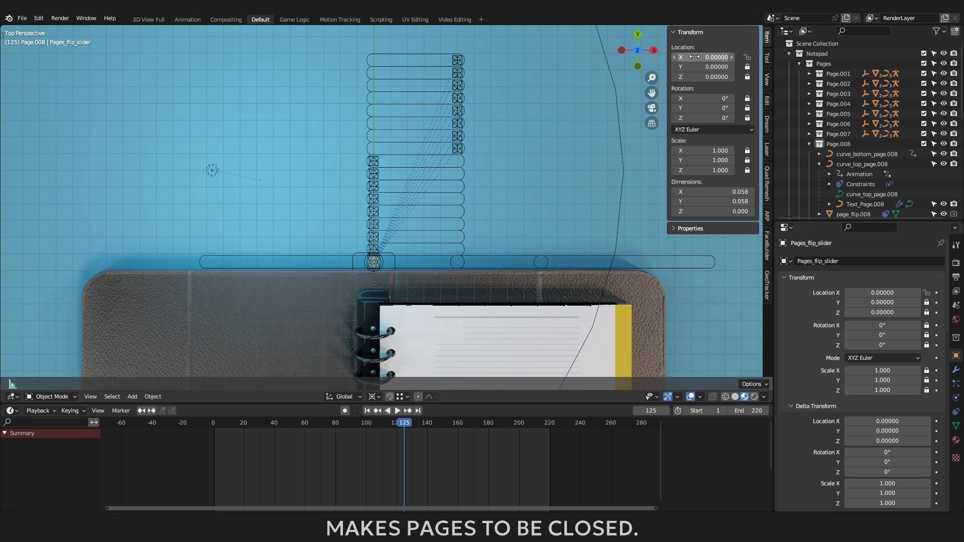
# - Set the X location of Pages_flip_slider to 0.4995 so the notepad opens in the middle
pyautogui.click(702, 56)
pyautogui.write('0.0')
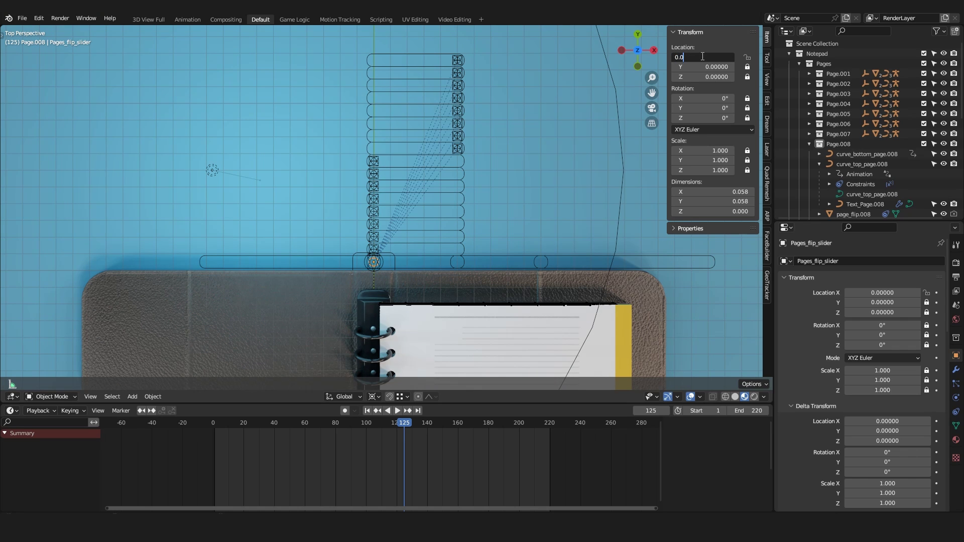
pyautogui.press('BackSpace')
pyautogui.write('4')
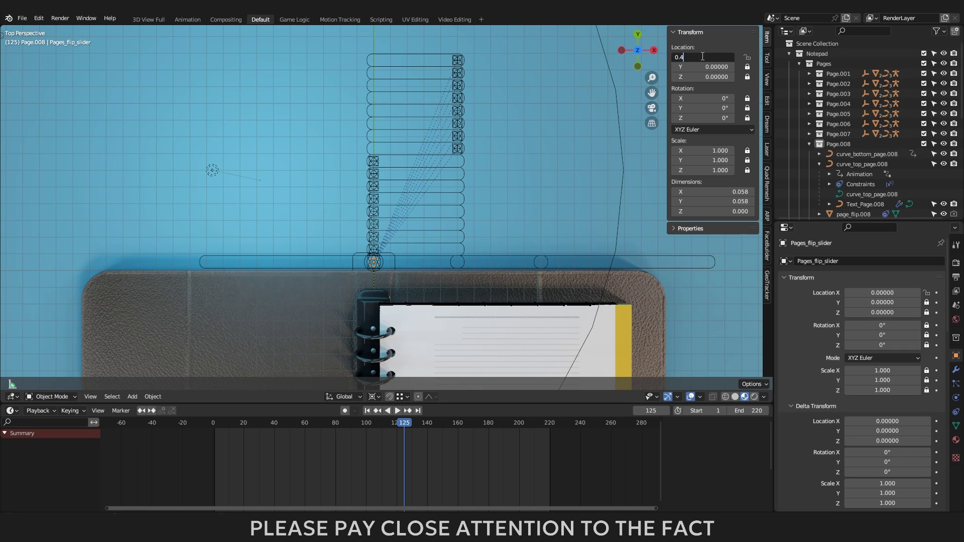
pyautogui.write('995')
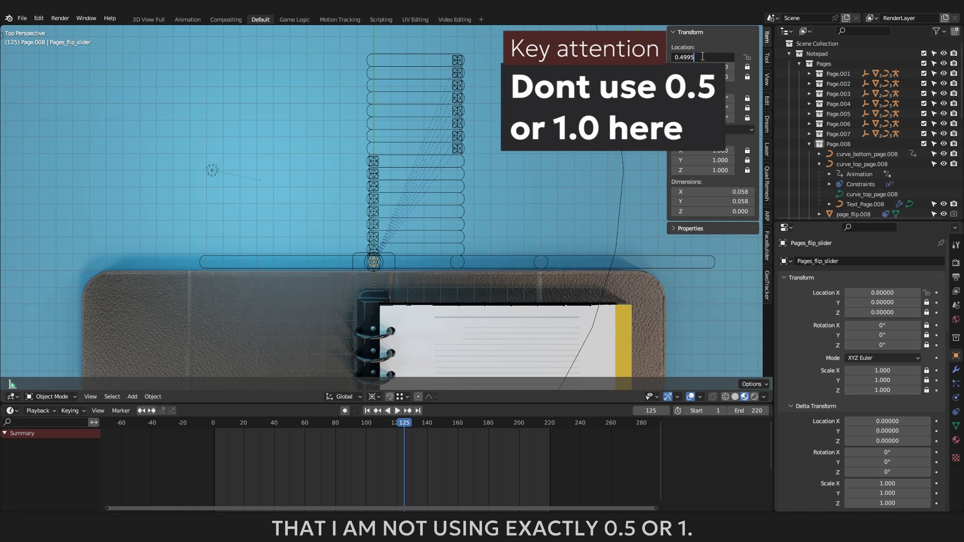
pyautogui.press('Return')
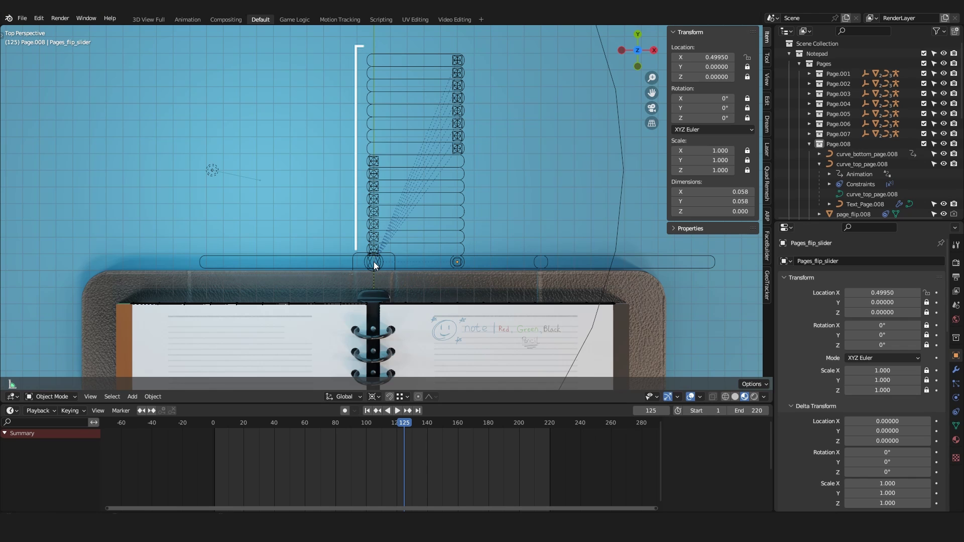
# - Select the sliders page_flip.009 to page_flip.012, move them together to their zero end, and return them to the 0.5 end
pyautogui.click(456, 150)
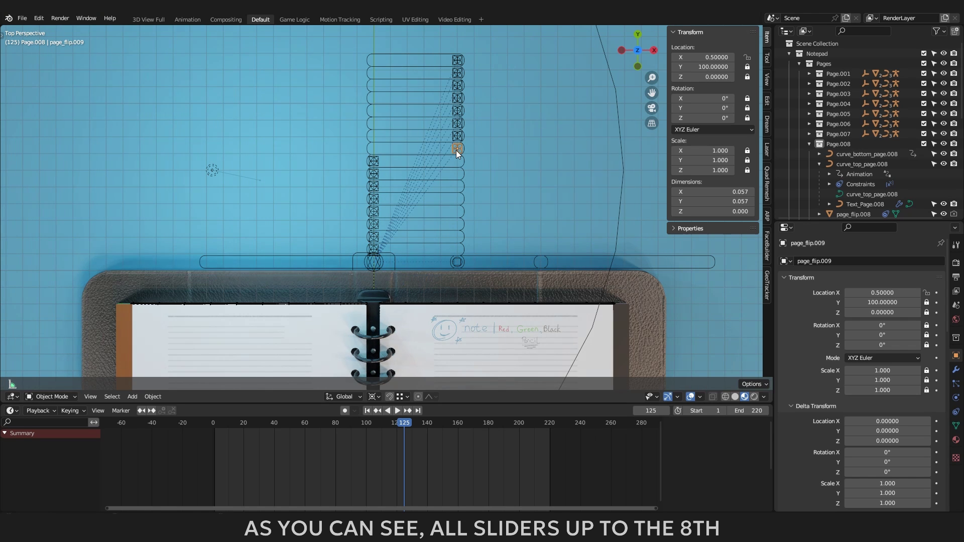
pyautogui.moveTo(456, 150)
pyautogui.mouseDown()
pyautogui.moveTo(335, 162)
pyautogui.moveTo(417, 162)
pyautogui.moveTo(459, 150)
pyautogui.moveTo(459, 142)
pyautogui.mouseUp()
pyautogui.keyDown('shift'); pyautogui.click(458, 137); pyautogui.keyUp('shift')
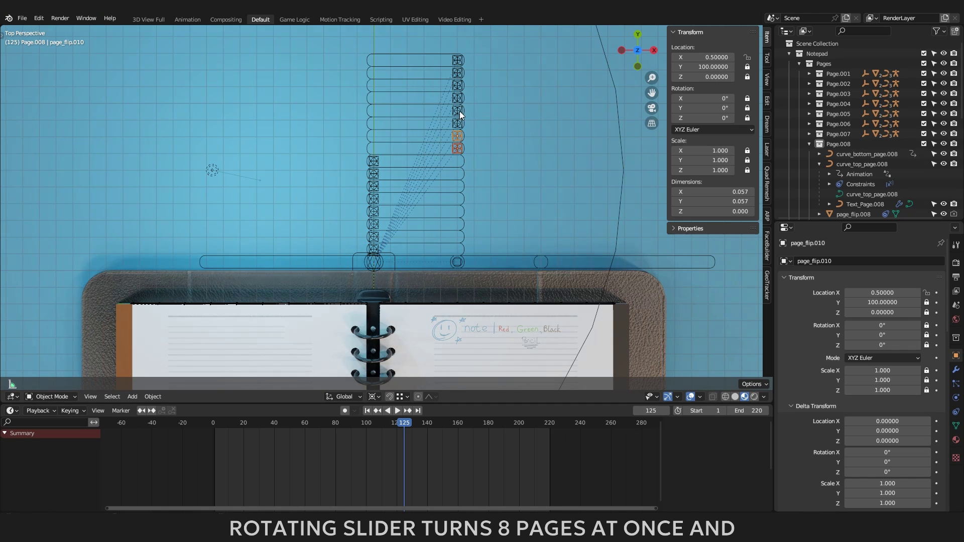
pyautogui.keyDown('shift'); pyautogui.click(459, 110); pyautogui.keyUp('shift')
pyautogui.keyDown('shift'); pyautogui.click(456, 123); pyautogui.keyUp('shift')
pyautogui.press('g')
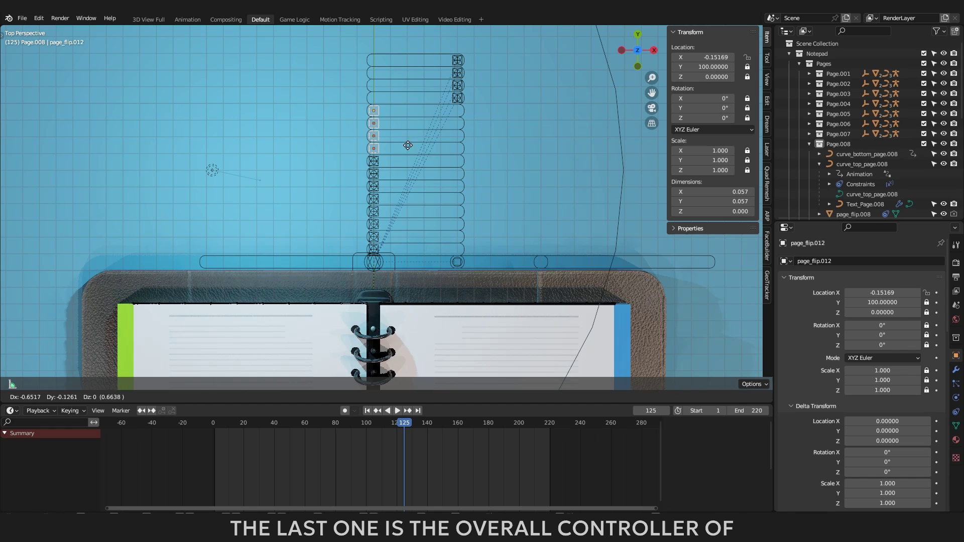
pyautogui.click(492, 141)
# - Try rotating the whole notepad about Z and moving it with the Notepad_transforms controller, cancelling both transforms
pyautogui.click(374, 261)
pyautogui.press('r')
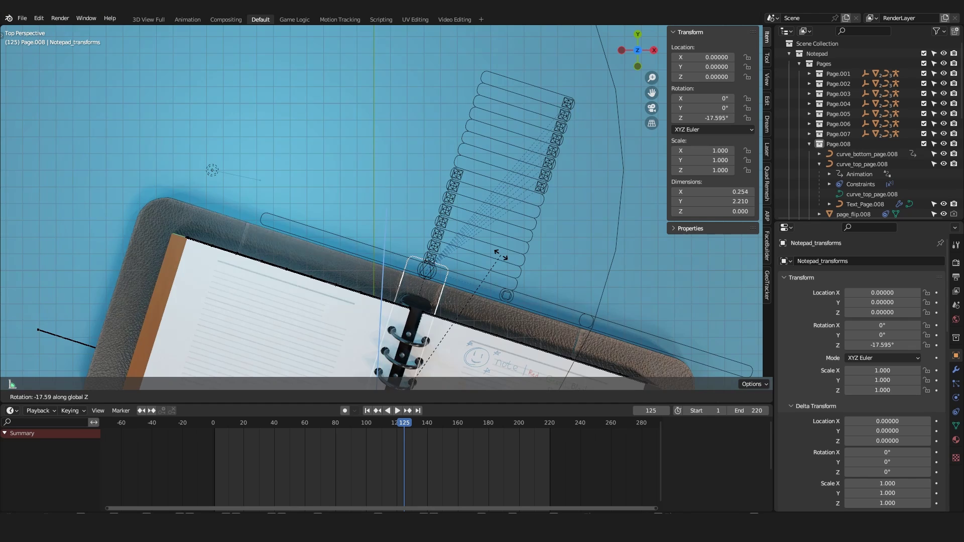
pyautogui.press('Escape')
pyautogui.press('g')
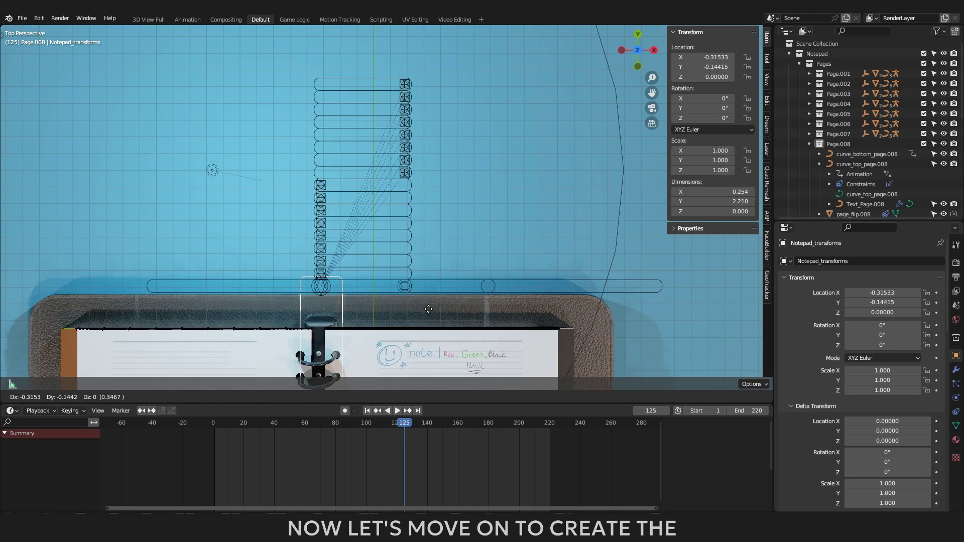
pyautogui.press('Escape')
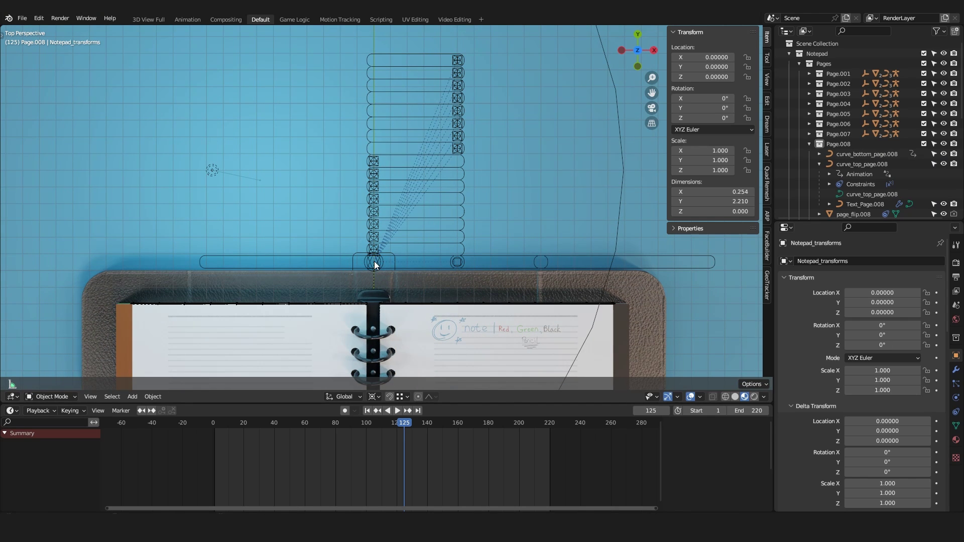
# - Hide the 3D view's sidebar, look at the notepad through the camera, and return to the top view along Z
pyautogui.press('n')
pyautogui.press('KP_0')
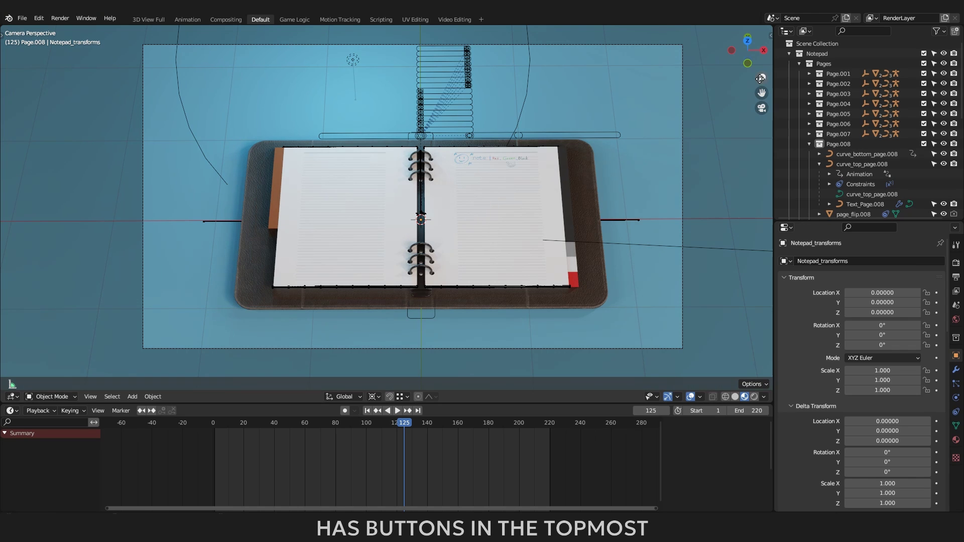
pyautogui.moveTo(761, 79); pyautogui.dragTo(761, 106)
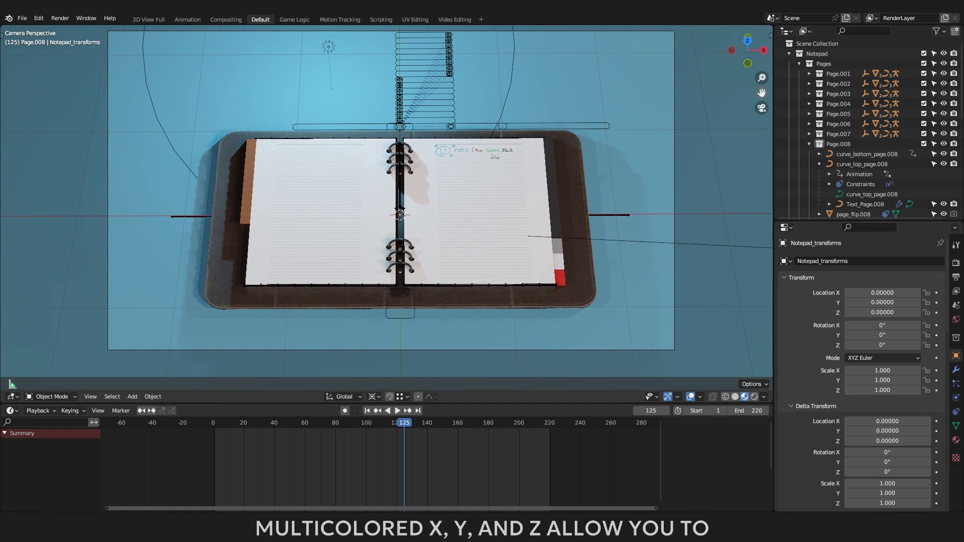
pyautogui.click(761, 107)
pyautogui.click(761, 107)
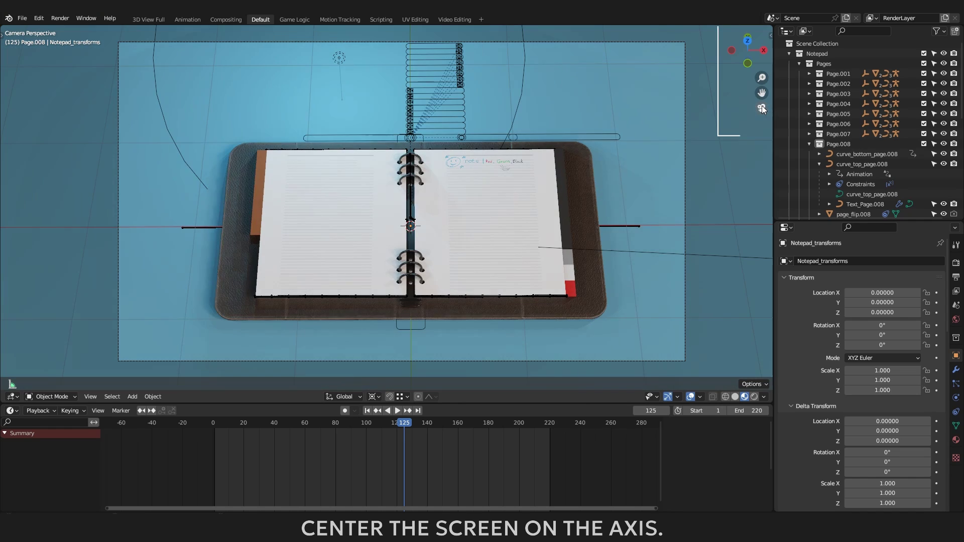
pyautogui.moveTo(751, 56); pyautogui.dragTo(748, 45)
pyautogui.click(748, 43)
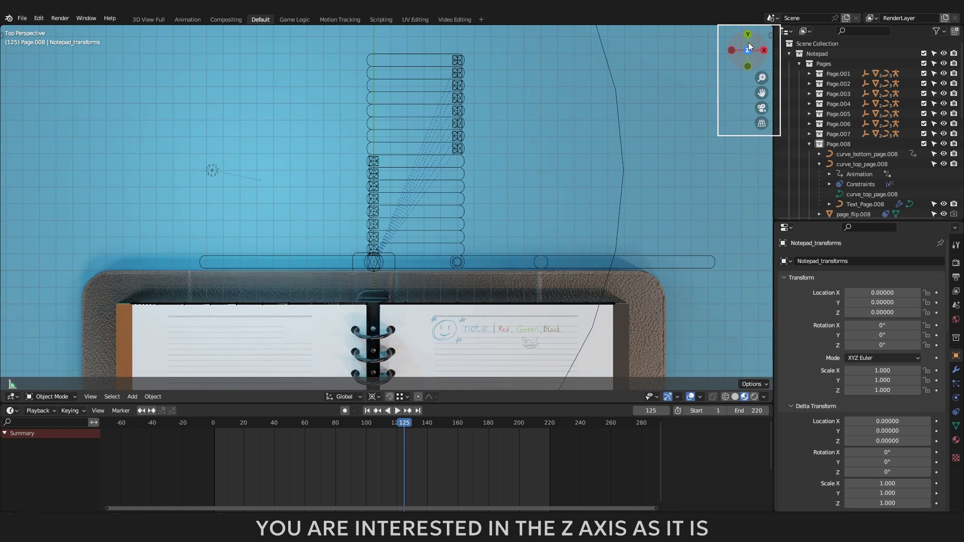
# - Switch the top view over the notepad pages to orthographic projection and select the Text_Page.008 handwriting object
pyautogui.moveTo(762, 93); pyautogui.dragTo(762, 3)
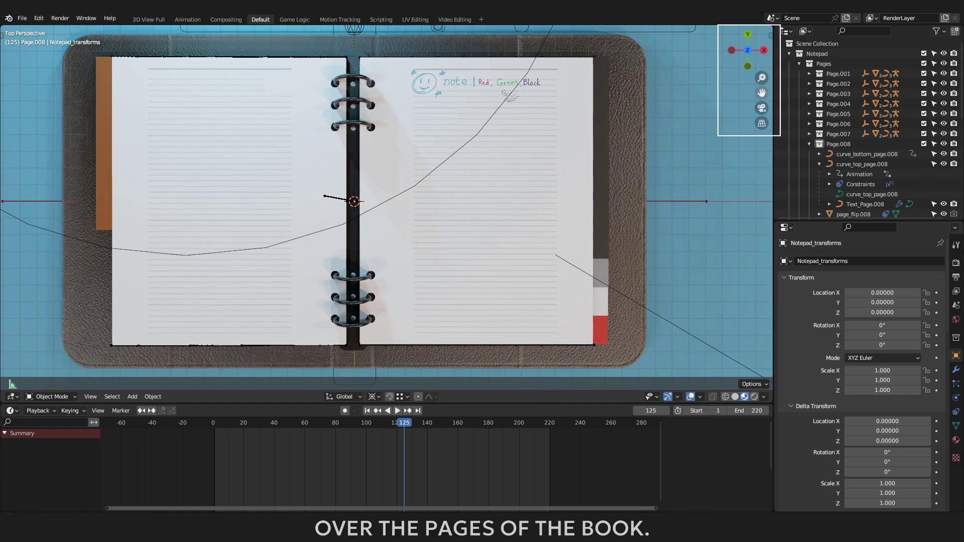
pyautogui.moveTo(762, 78); pyautogui.dragTo(762, 65)
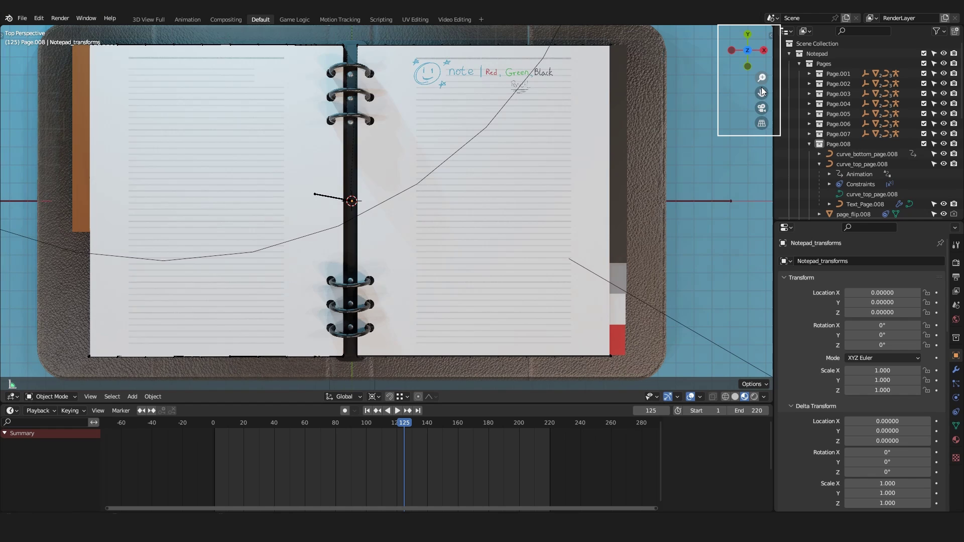
pyautogui.click(763, 124)
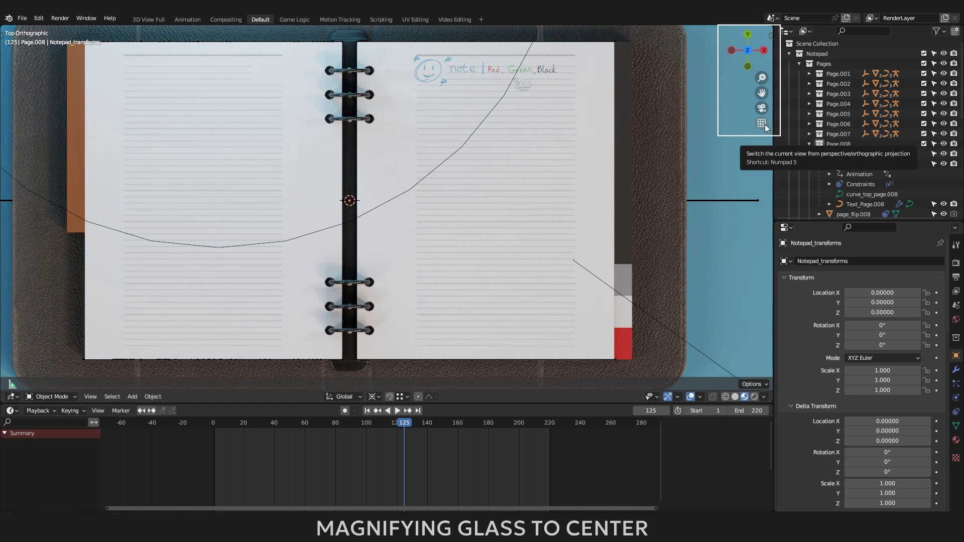
pyautogui.click(350, 202)
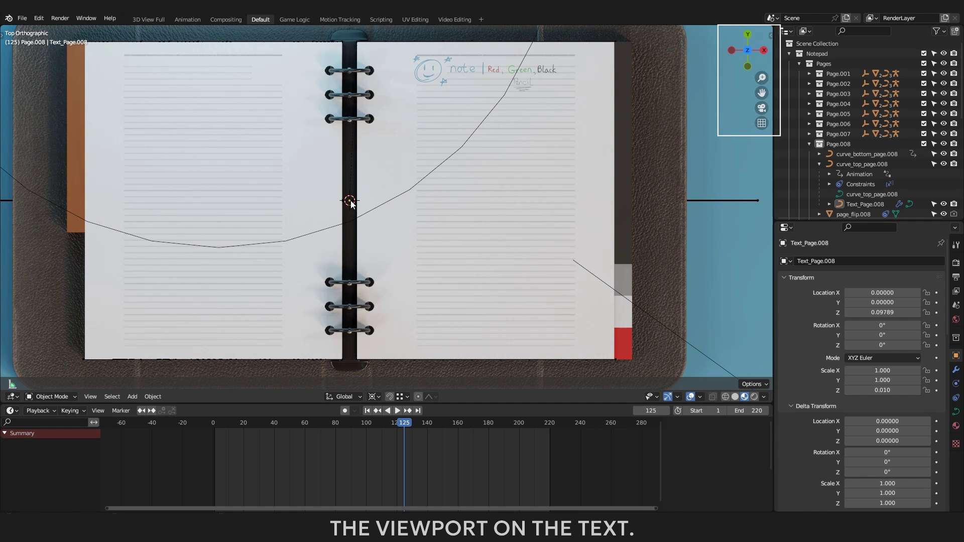
pyautogui.press('KP_Decimal')
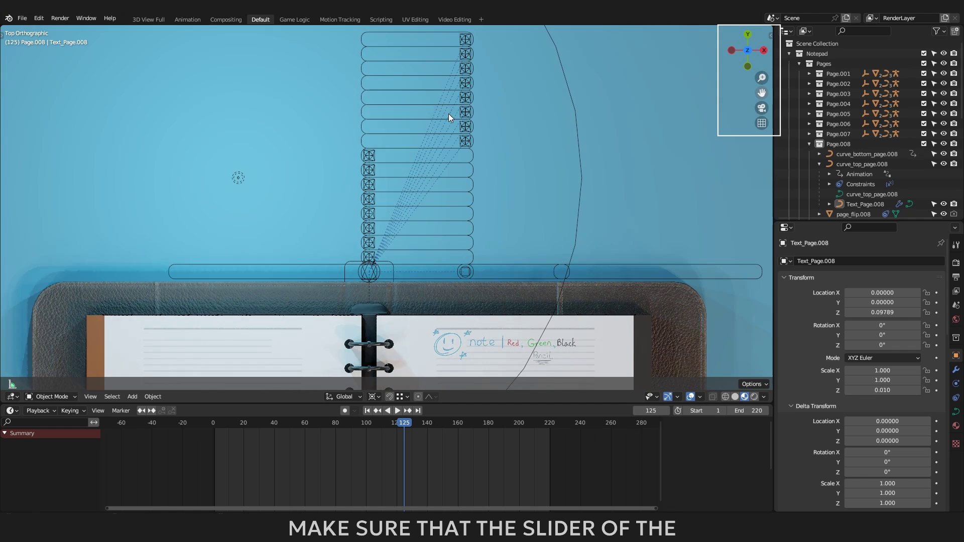
# - Move the page_flip.008 slider along X to about 0.26 to turn the page carrying the handwriting
pyautogui.click(372, 154)
pyautogui.press('g')
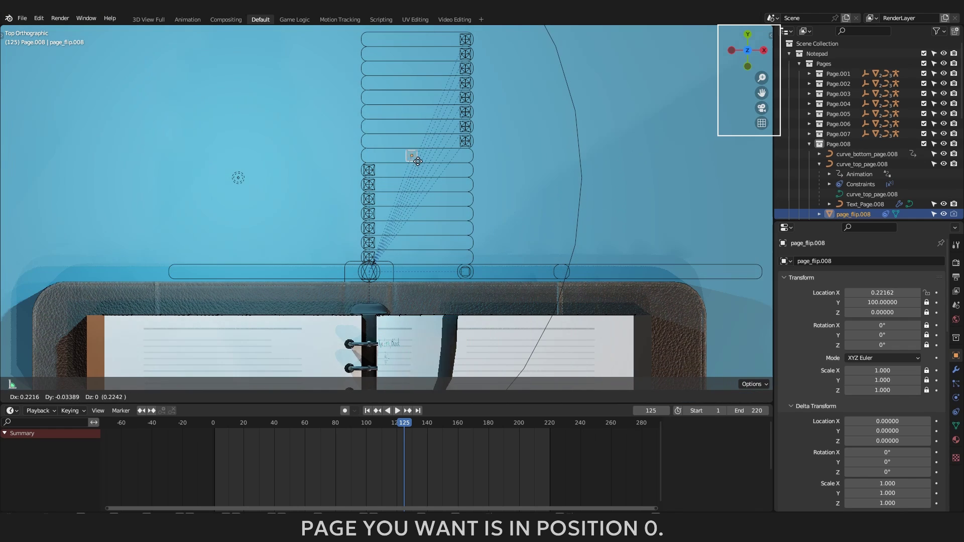
pyautogui.click(421, 157)
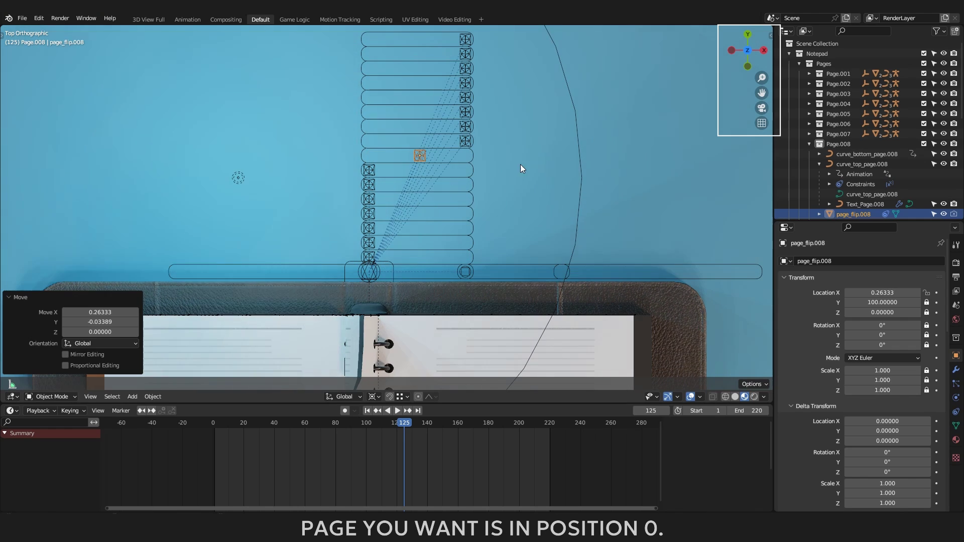
# - Expand the Page.007 collection and show its Text_Page.007 layer briefly before hiding it again
pyautogui.click(809, 134)
pyautogui.click(944, 194)
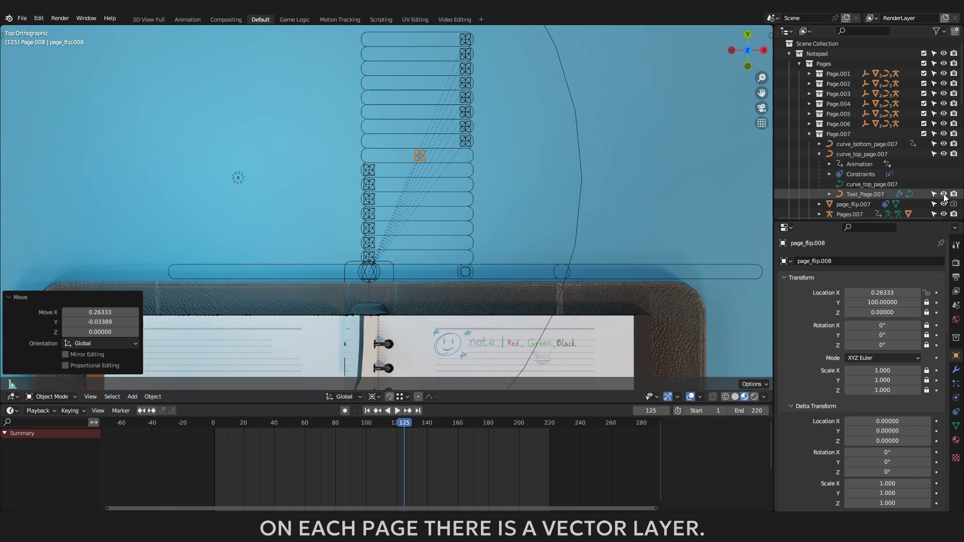
pyautogui.click(944, 194)
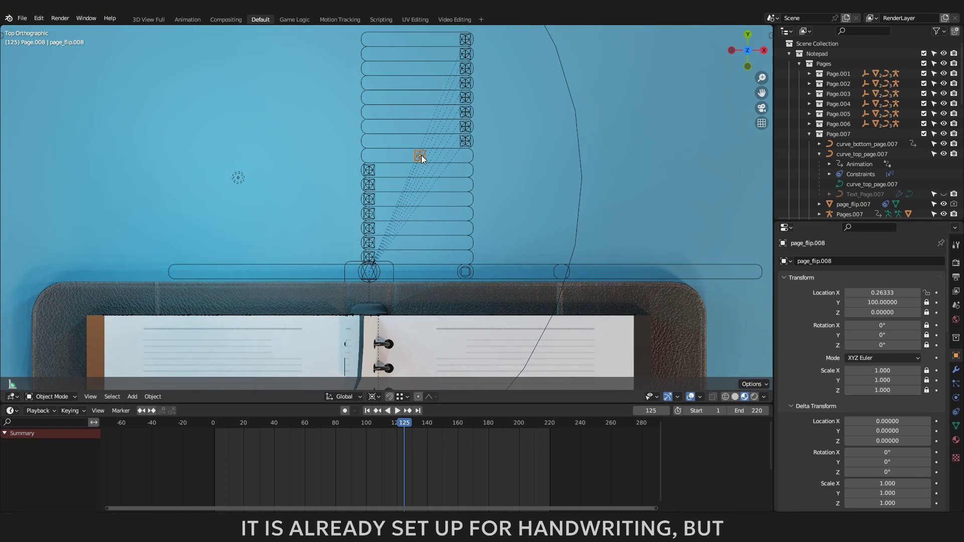
# - Move the page_flip.008 slider back to the zero end of its track, at about -0.05 along X
pyautogui.press('g')
pyautogui.click(371, 158)
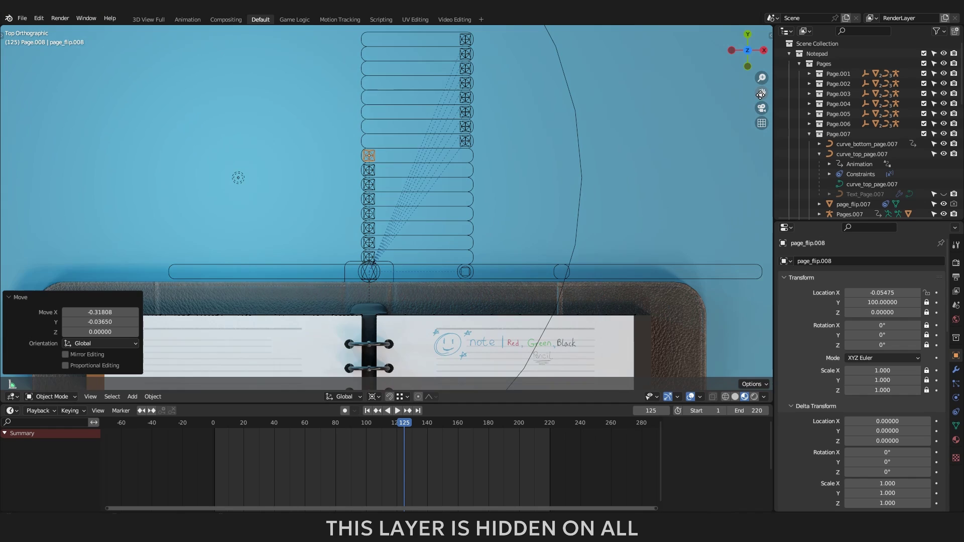
# - Select the Text_Page.008 handwriting on the notepad page and switch it to Edit Mode
pyautogui.moveTo(762, 93); pyautogui.dragTo(761, 15)
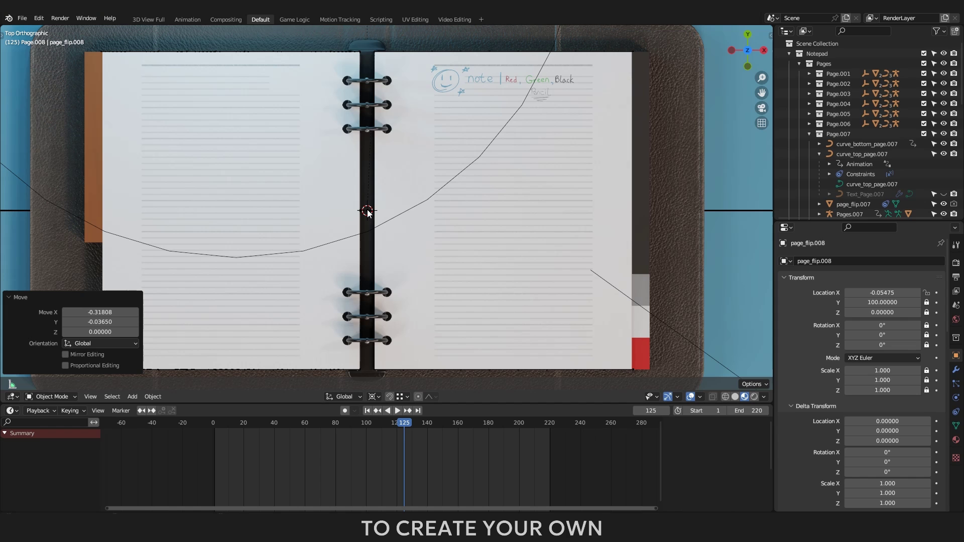
pyautogui.click(510, 80)
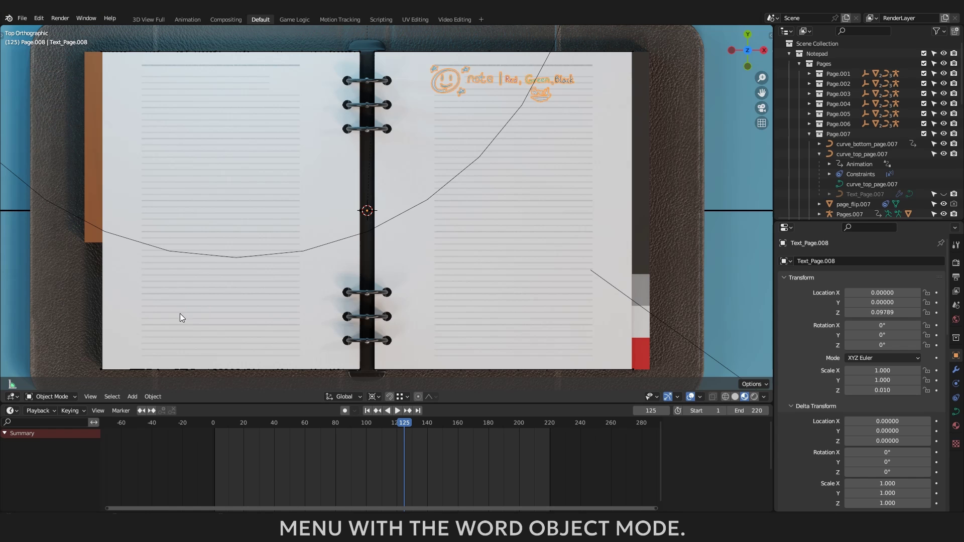
pyautogui.click(65, 396)
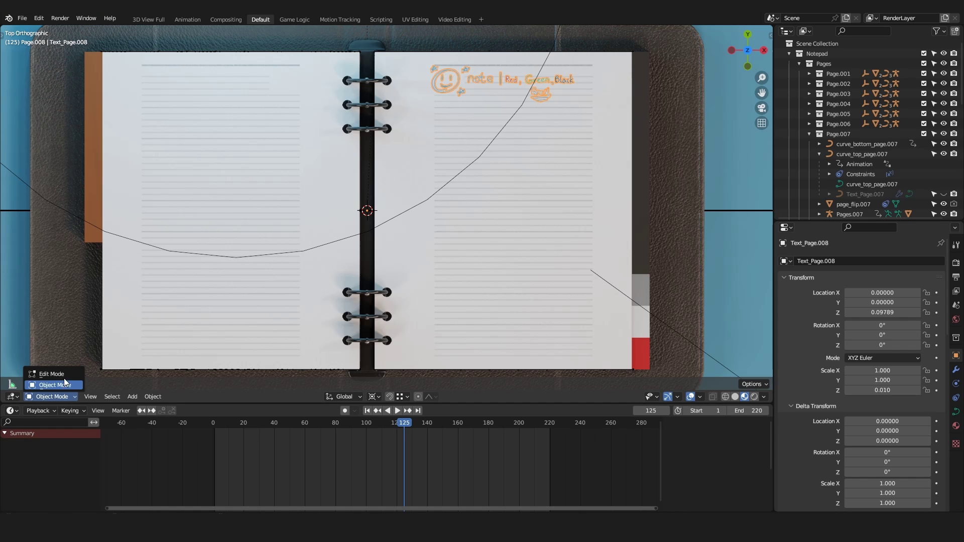
pyautogui.click(64, 375)
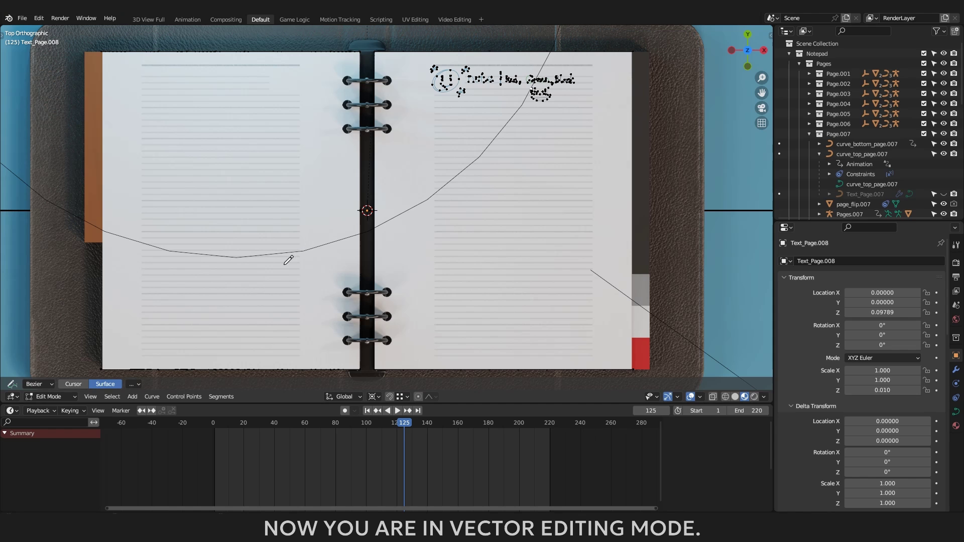
# - Select all of the existing handwriting in Text_Page.008 and delete its vertices
pyautogui.click(115, 397)
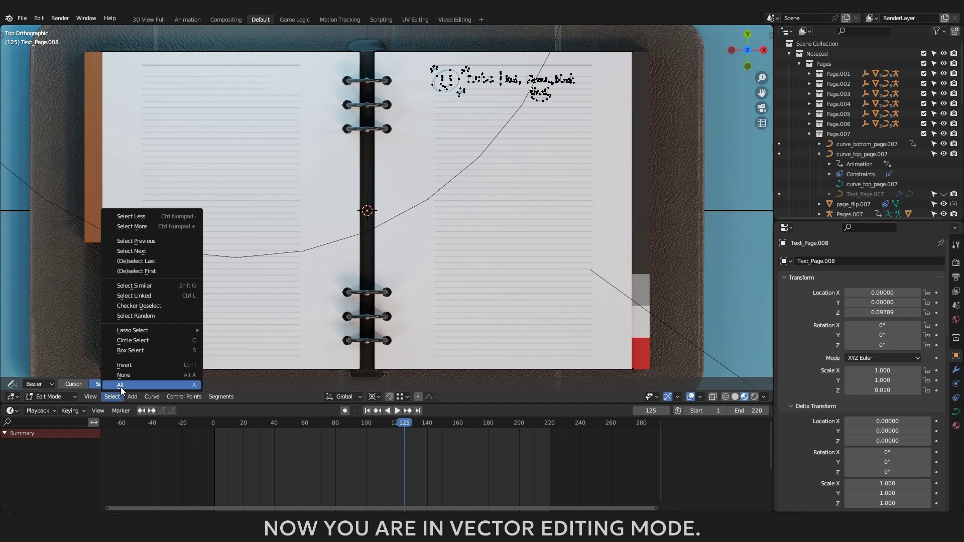
pyautogui.click(121, 385)
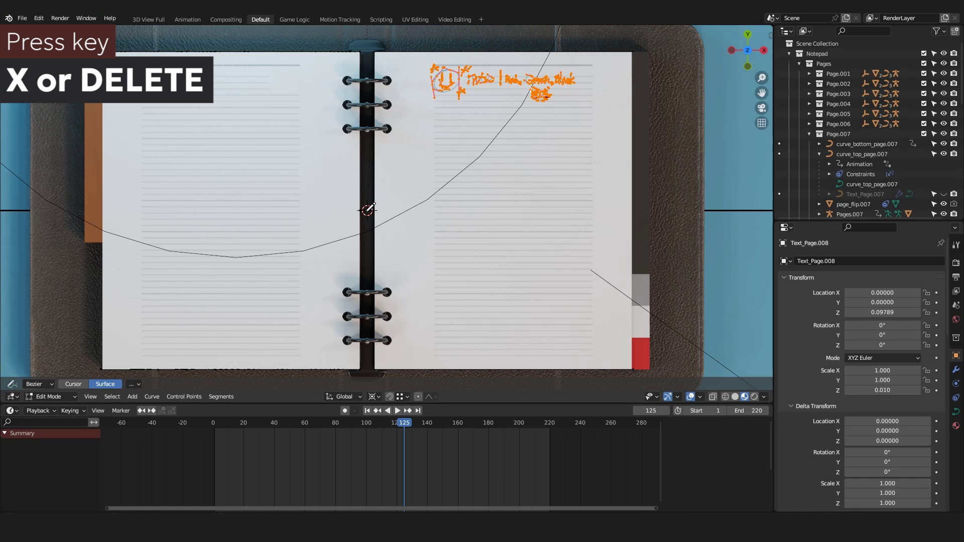
pyautogui.press('x')
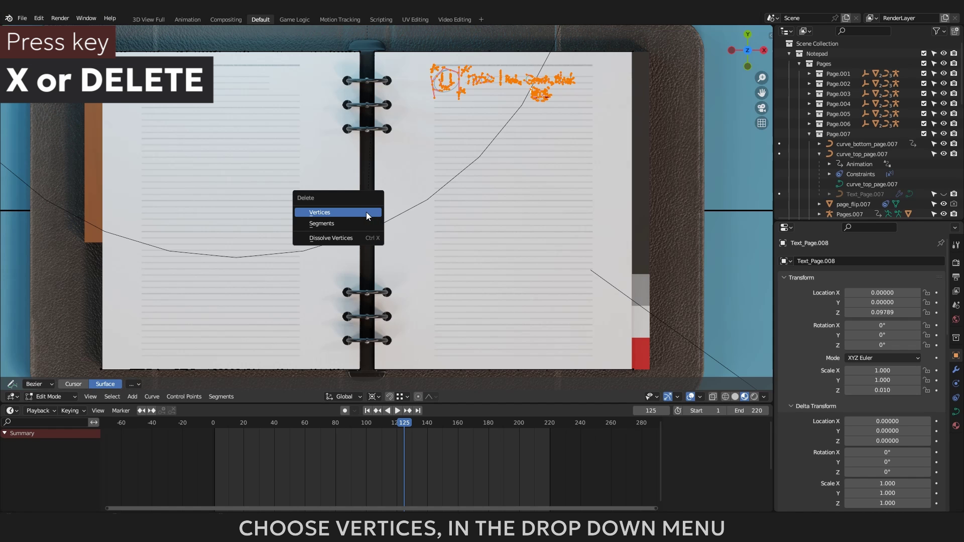
pyautogui.click(366, 212)
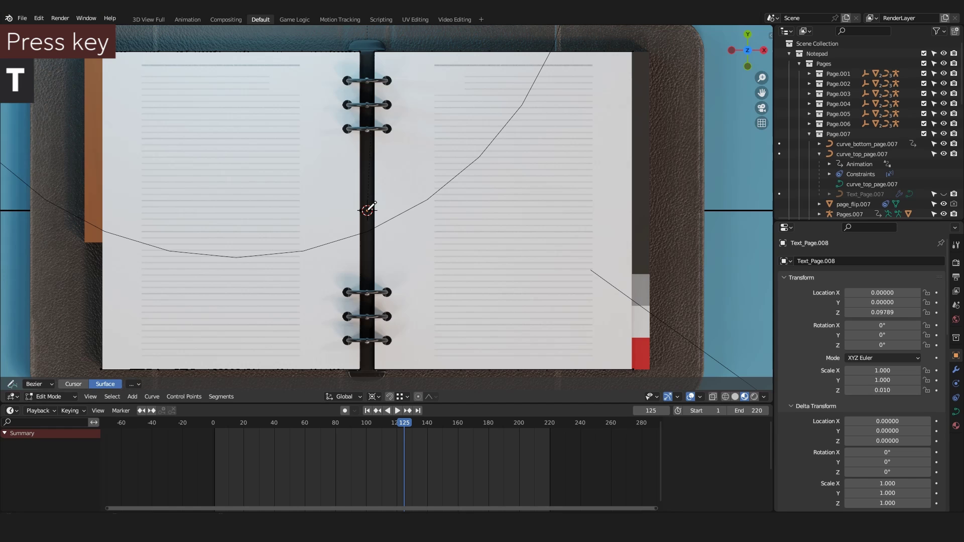
# - Configure the Draw tool's options: enable Only First, set the plane to Tangent to Surface and turn on pressure sensitivity
pyautogui.press('t')
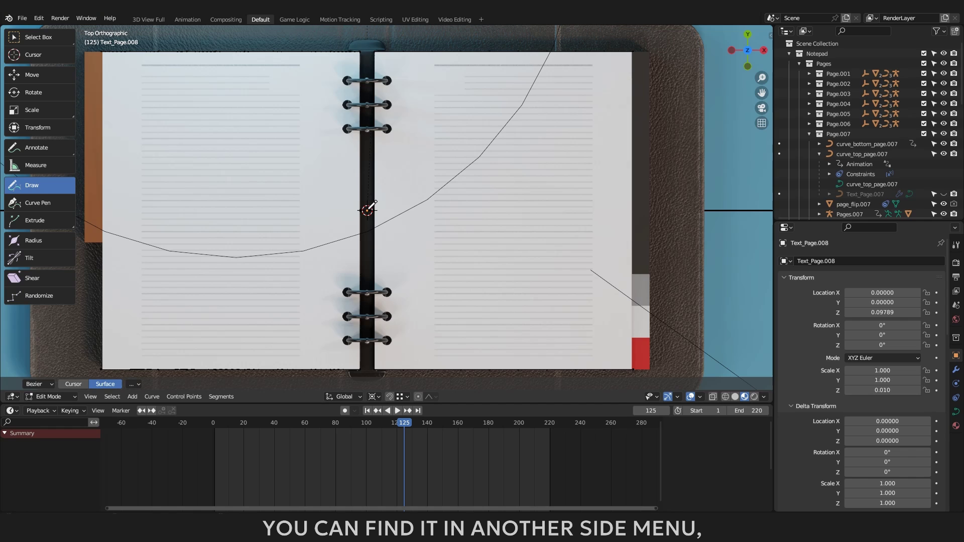
pyautogui.press('n')
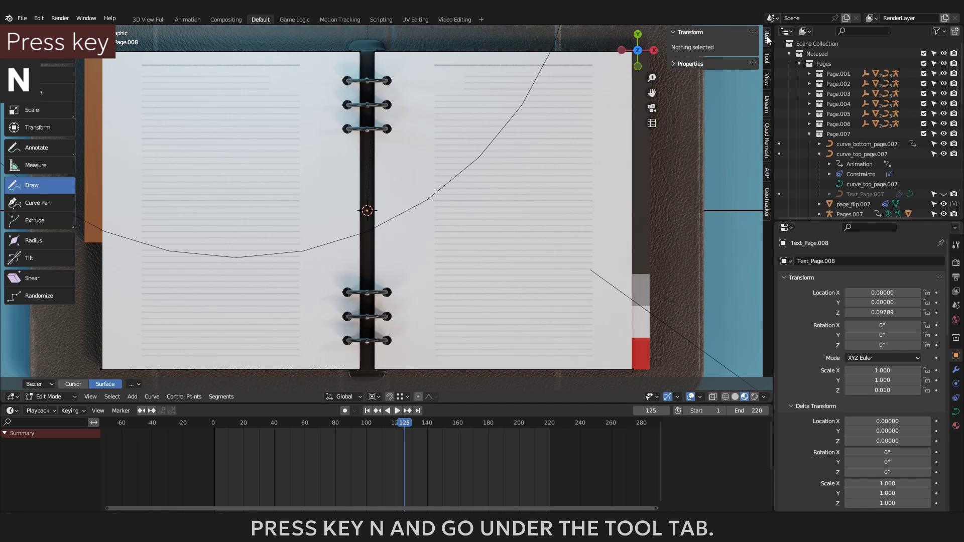
pyautogui.click(769, 59)
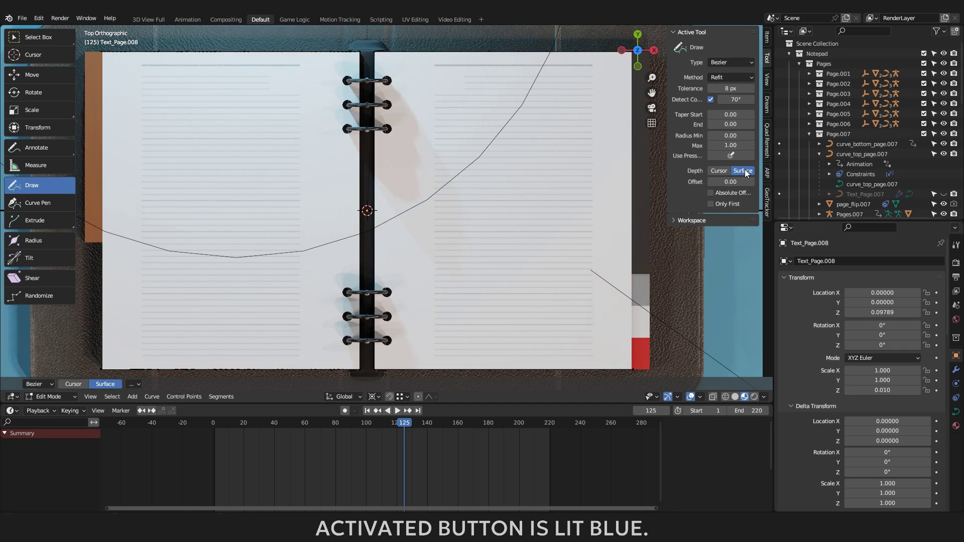
pyautogui.click(711, 204)
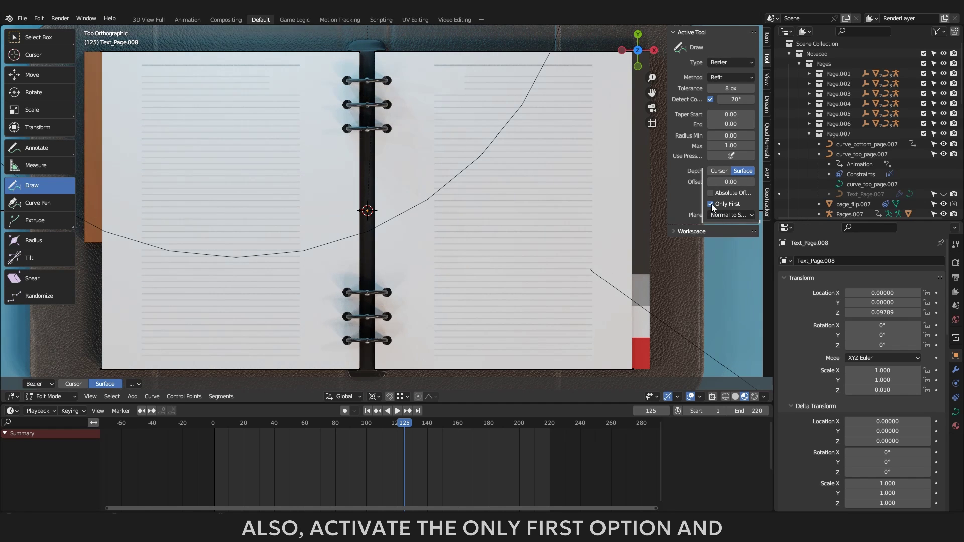
pyautogui.click(723, 216)
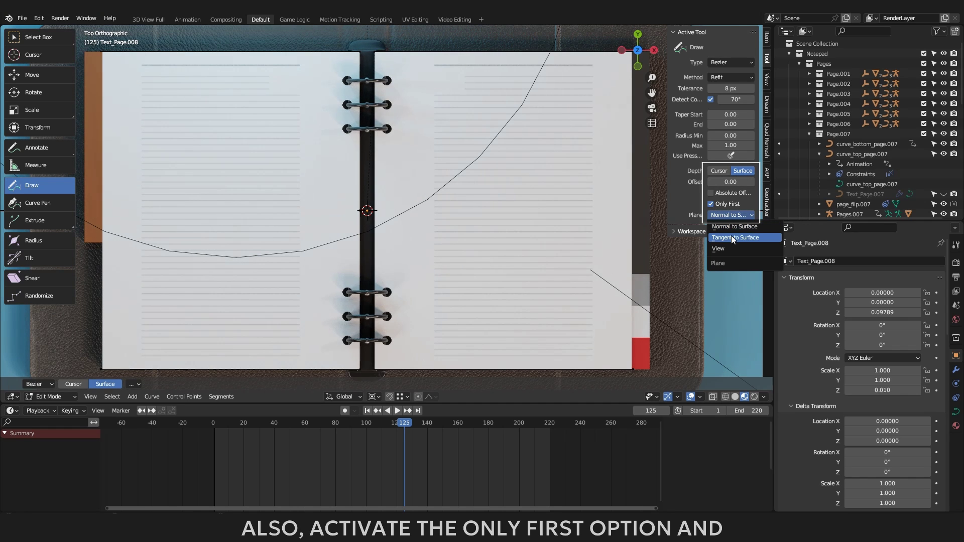
pyautogui.click(731, 237)
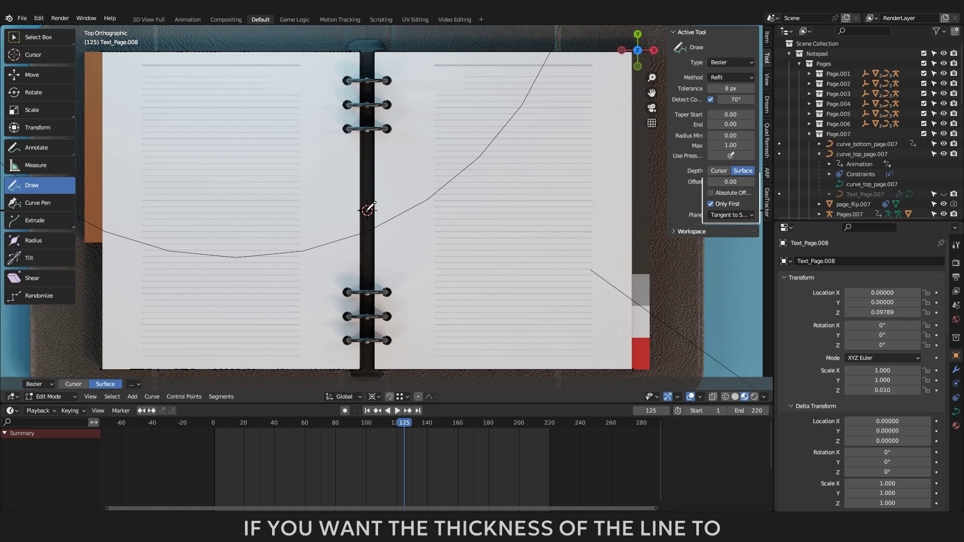
pyautogui.click(731, 156)
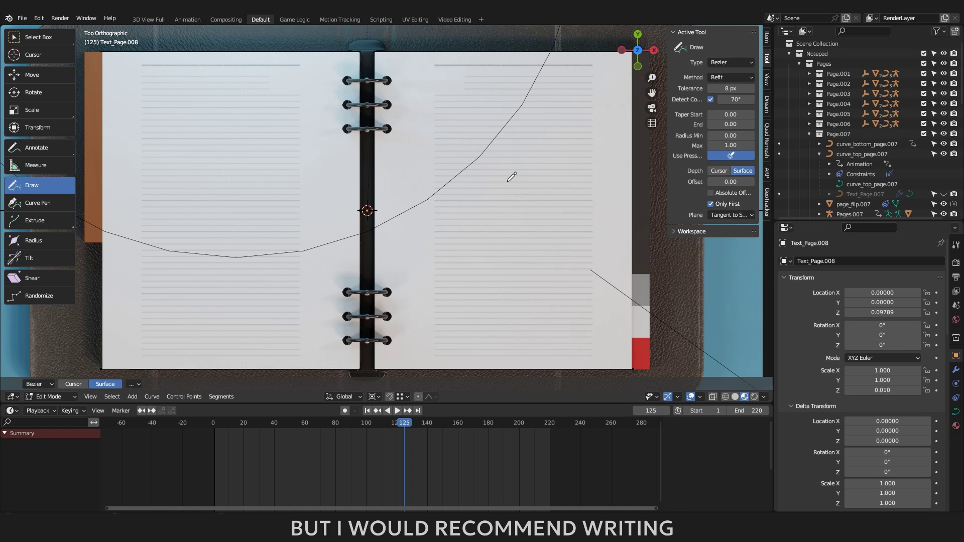
# - Handwrite "My check list :", "1 Open blender" and "2 Use notebook" on separate lines near the top of the page beyond the rings
pyautogui.moveTo(493, 184)
pyautogui.mouseDown()
pyautogui.moveTo(474, 232)
pyautogui.moveTo(500, 221)
pyautogui.moveTo(480, 210)
pyautogui.moveTo(504, 195)
pyautogui.moveTo(513, 209)
pyautogui.moveTo(523, 184)
pyautogui.mouseUp()
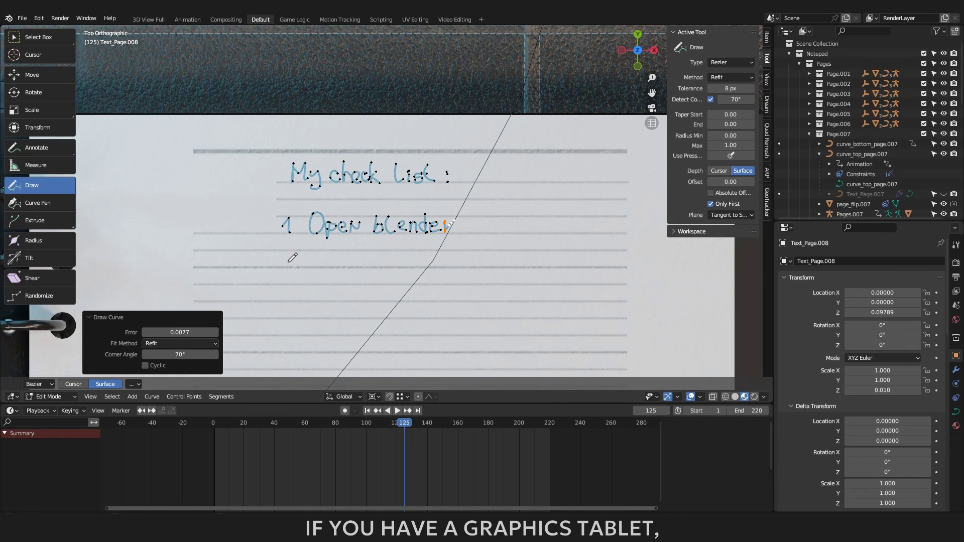
pyautogui.moveTo(282, 271)
pyautogui.mouseDown()
pyautogui.moveTo(296, 283)
pyautogui.moveTo(344, 283)
pyautogui.mouseUp()
pyautogui.moveTo(346, 278); pyautogui.dragTo(357, 281)
pyautogui.moveTo(372, 284)
pyautogui.mouseDown()
pyautogui.moveTo(415, 280)
pyautogui.moveTo(435, 264)
pyautogui.moveTo(440, 281)
pyautogui.moveTo(472, 264)
pyautogui.moveTo(481, 289)
pyautogui.mouseUp()
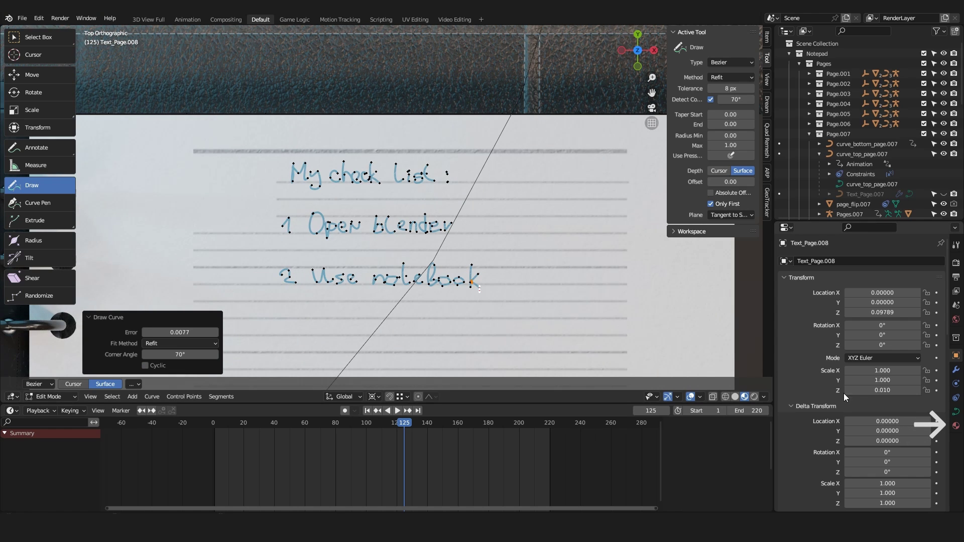
# - Show the material slots of Text_Page.008 and deselect all of its curve points
pyautogui.click(956, 426)
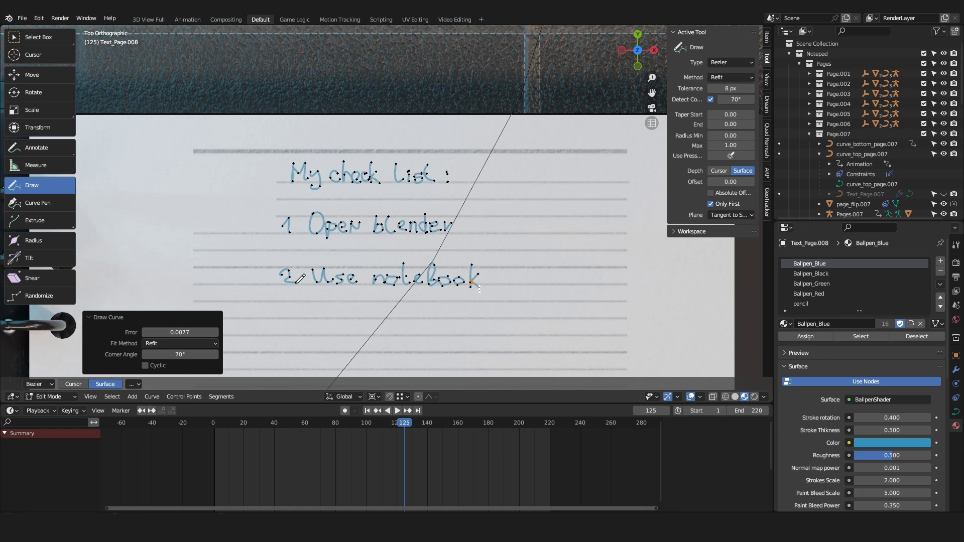
pyautogui.click(112, 397)
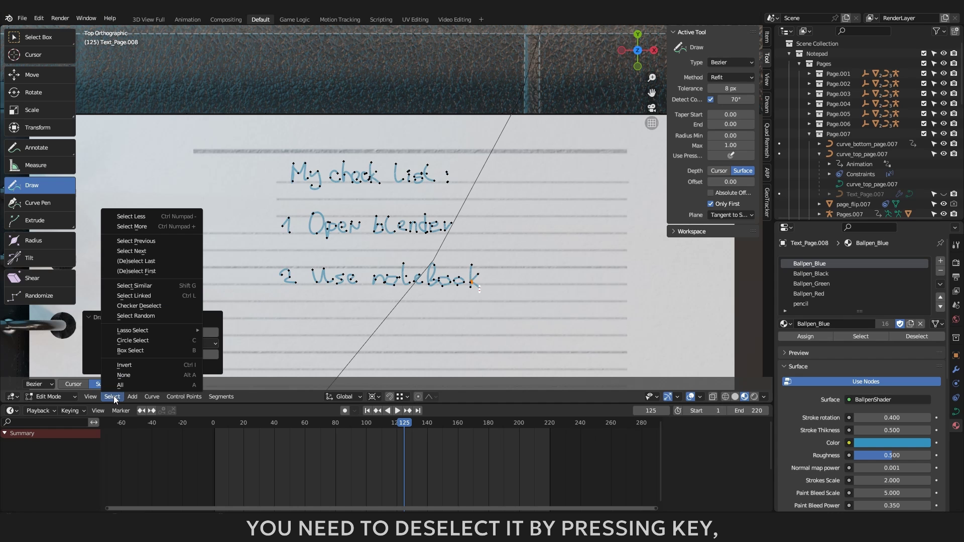
pyautogui.click(125, 376)
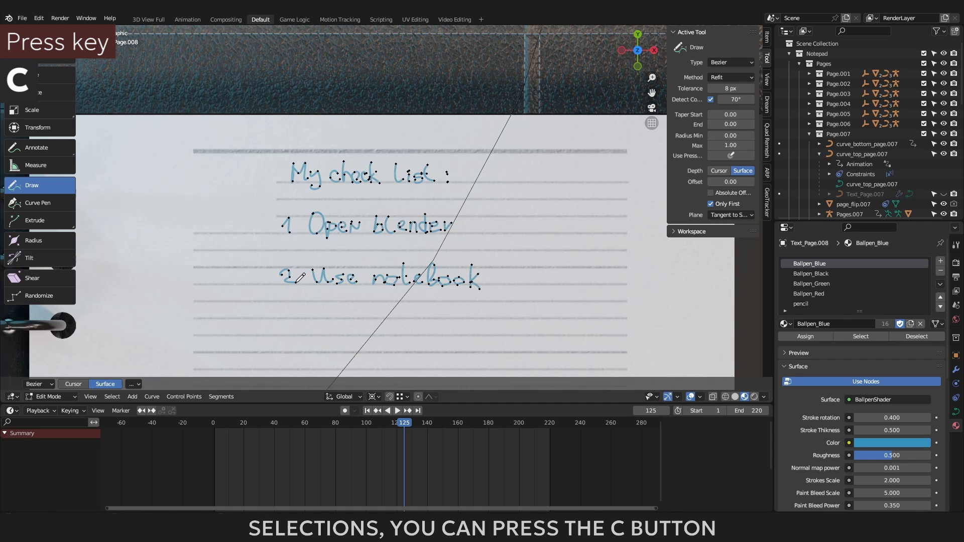
# - Circle-select points across the "2 Use notebook" and "1 Open blender" lines, and extend the selection to the linked points
pyautogui.press('c')
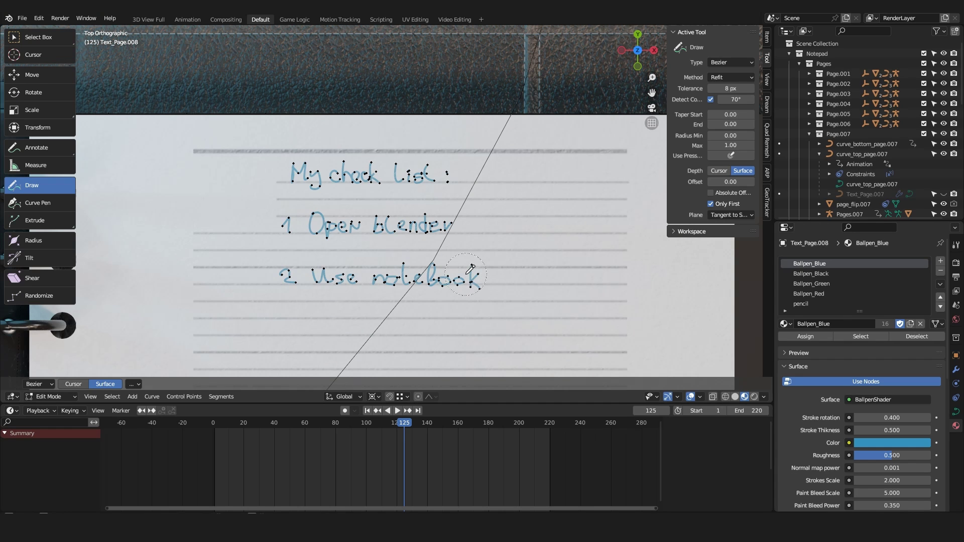
pyautogui.scroll(-5, 471, 269)
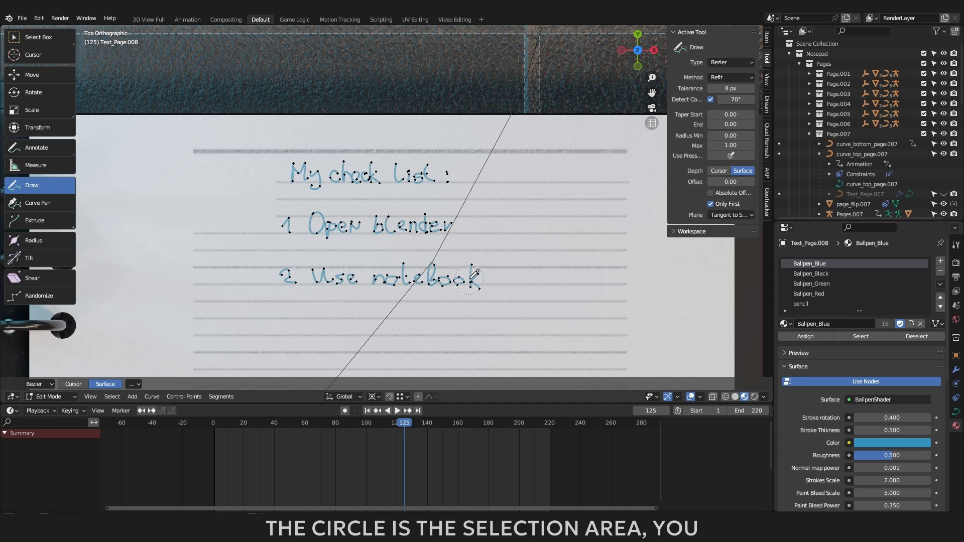
pyautogui.scroll(-3, 470, 277)
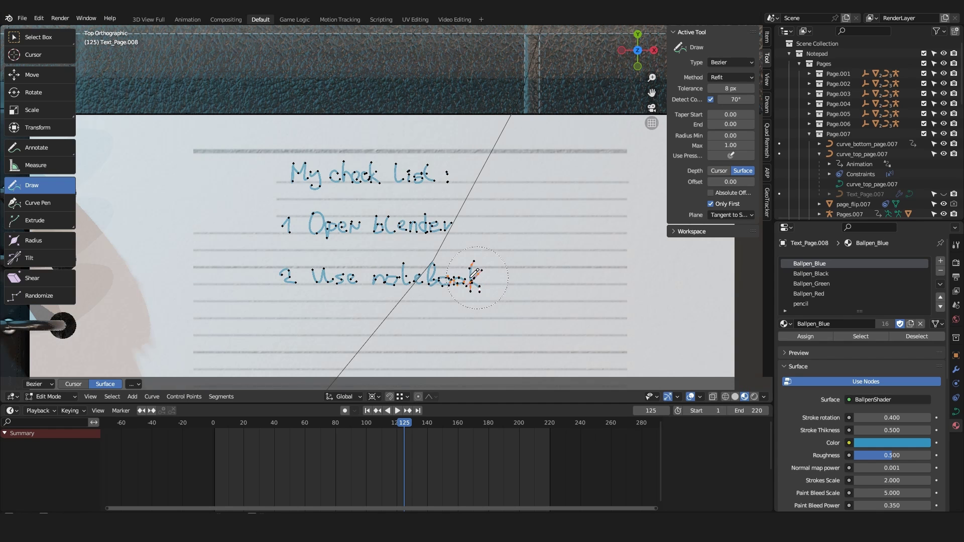
pyautogui.moveTo(473, 274)
pyautogui.mouseDown()
pyautogui.moveTo(279, 276)
pyautogui.moveTo(326, 254)
pyautogui.moveTo(408, 254)
pyautogui.mouseUp()
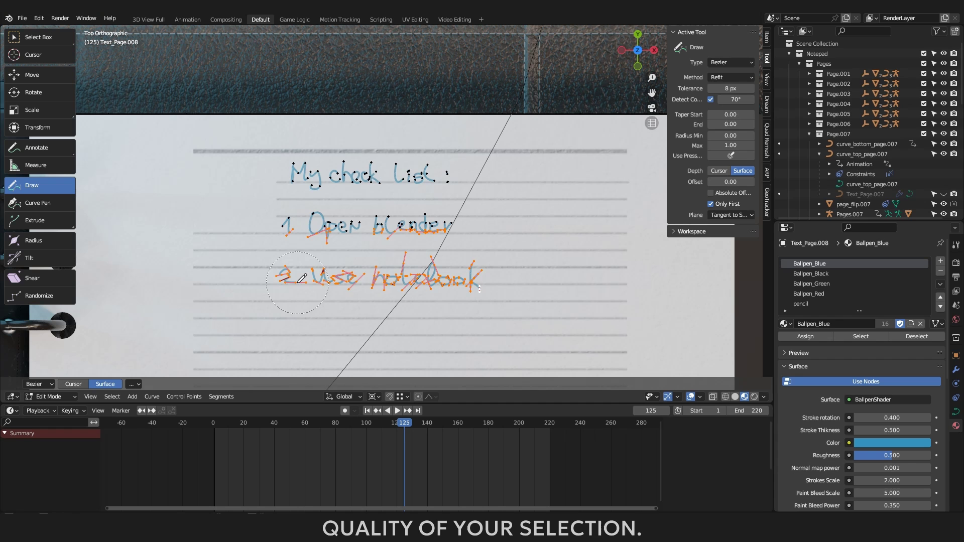
pyautogui.rightClick(302, 278)
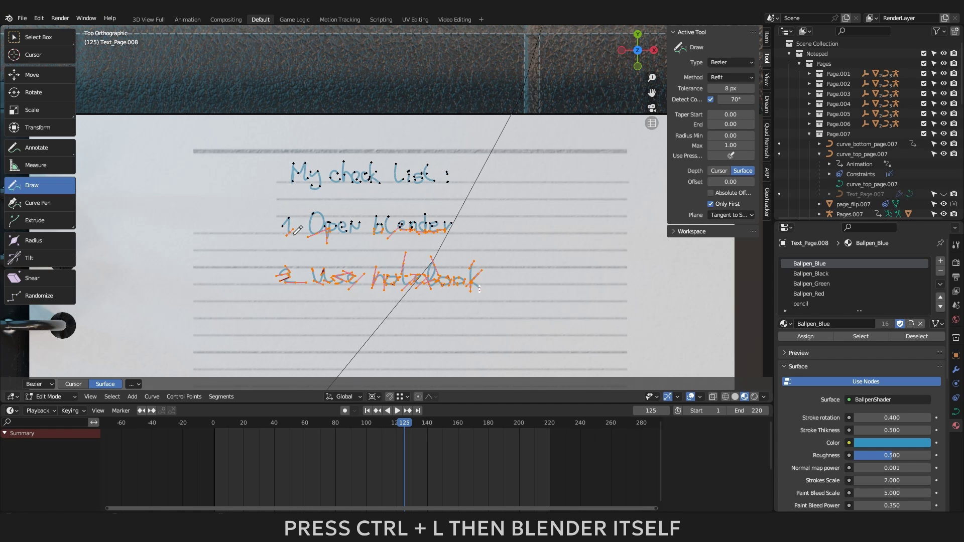
pyautogui.hotkey('ctrl', 'l')
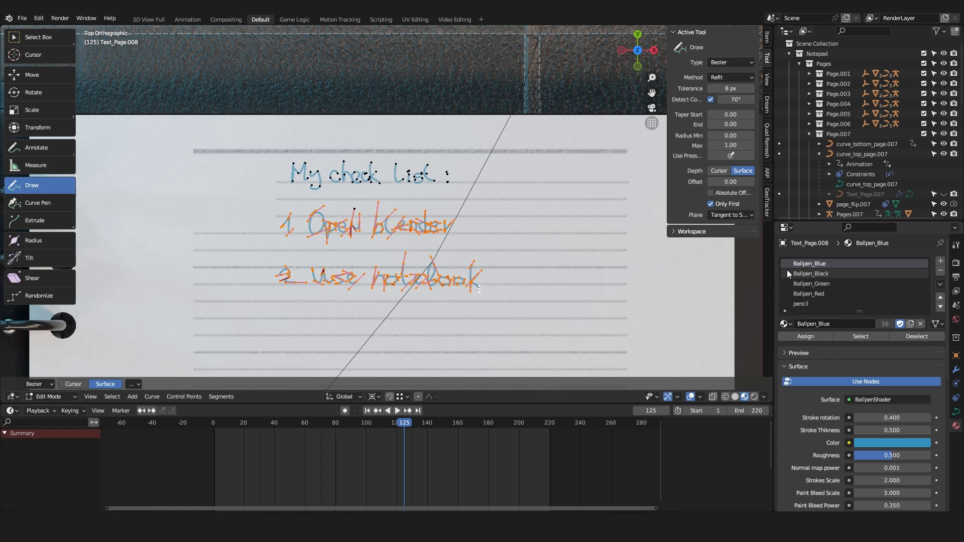
# - Assign the Ballpen_Green material to the selected strokes of the two list items, and deselect everything
pyautogui.click(820, 283)
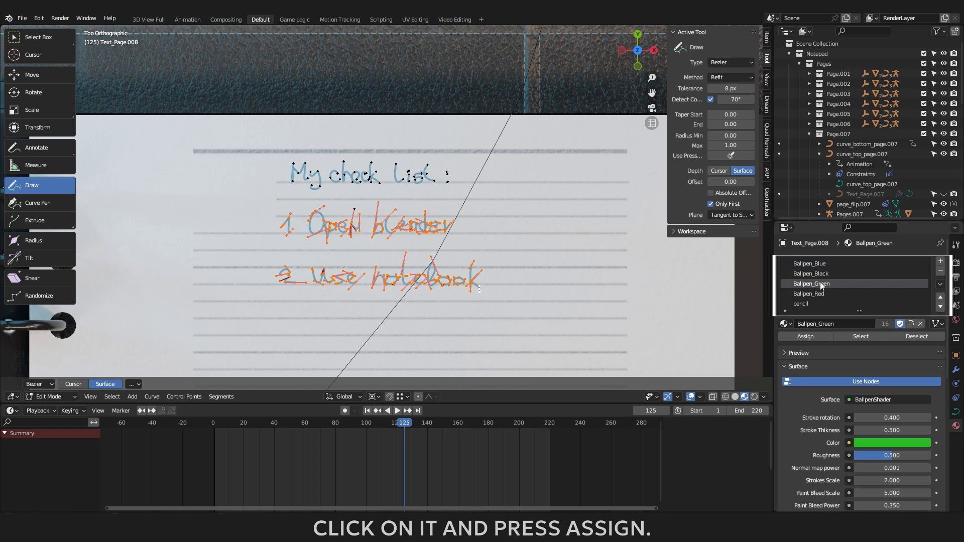
pyautogui.click(812, 336)
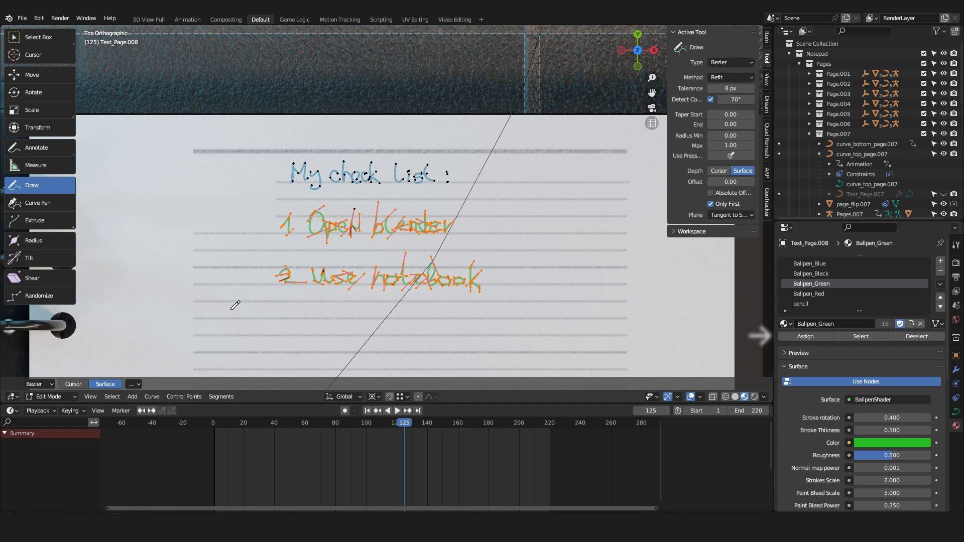
pyautogui.click(112, 397)
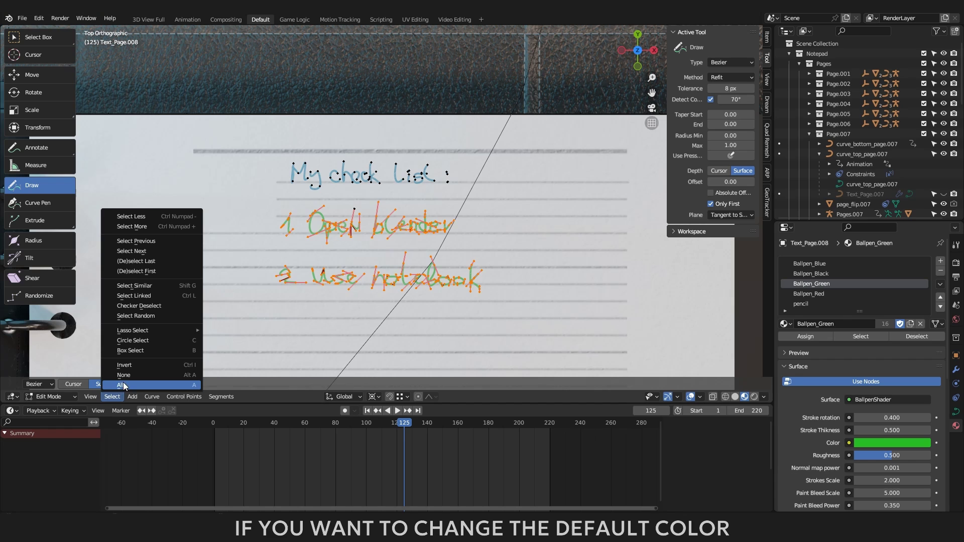
pyautogui.click(125, 379)
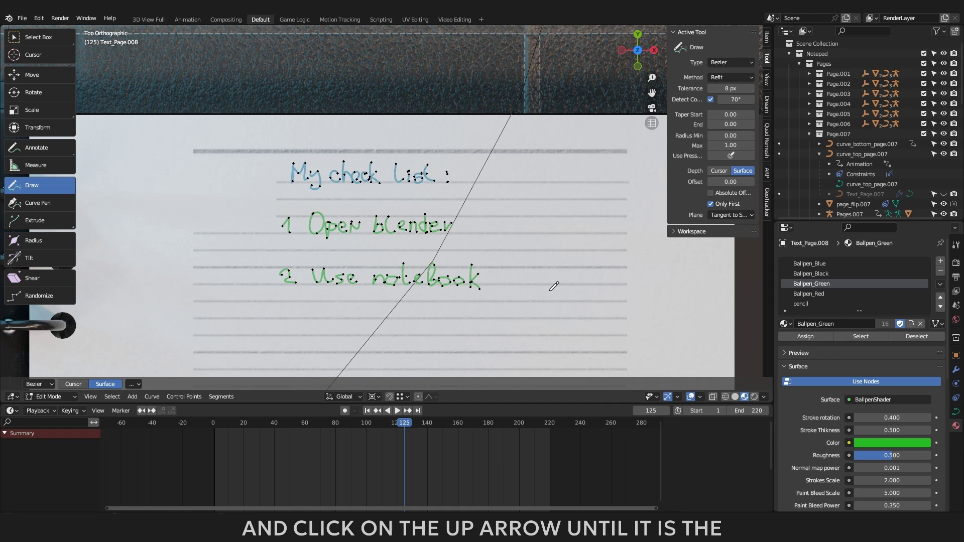
# - Move the Ballpen_Red material to the first slot in the list to make it the default writing color
pyautogui.click(804, 296)
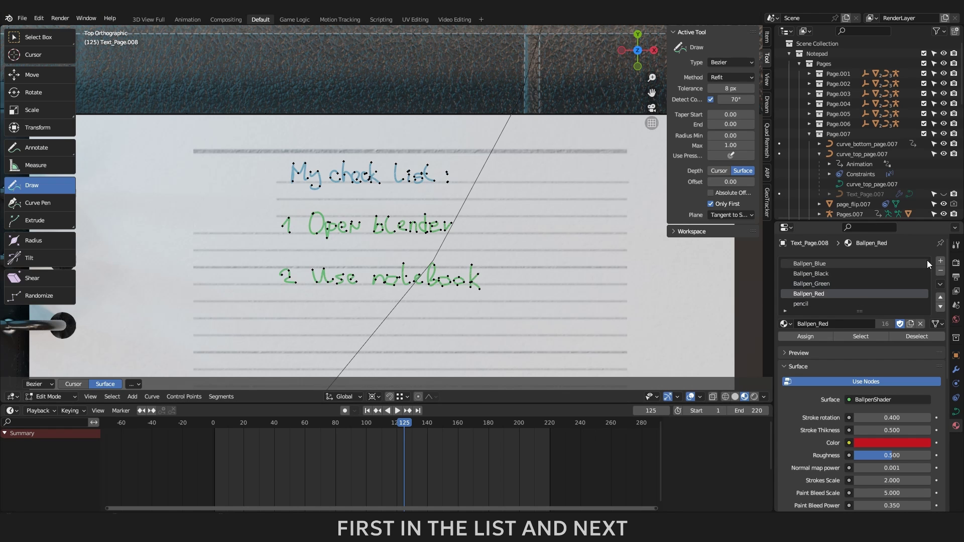
pyautogui.click(941, 297)
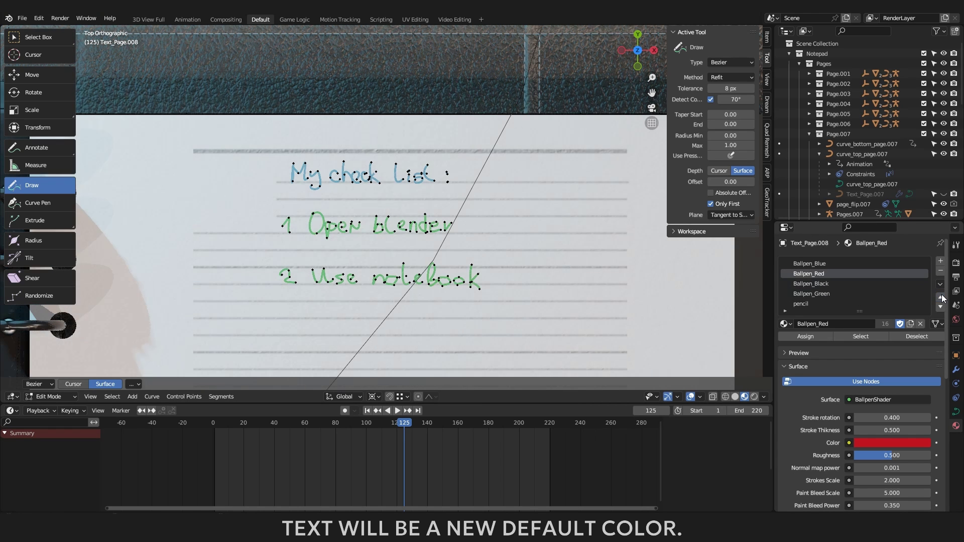
pyautogui.click(941, 297)
pyautogui.click(941, 297)
# - Handwrite "3 Animate it!" in red below the second list item with a zigzag underline, and return to Object Mode with the text deselected
pyautogui.moveTo(288, 301)
pyautogui.mouseDown()
pyautogui.moveTo(316, 317)
pyautogui.moveTo(344, 301)
pyautogui.moveTo(422, 317)
pyautogui.moveTo(441, 301)
pyautogui.moveTo(476, 319)
pyautogui.mouseUp()
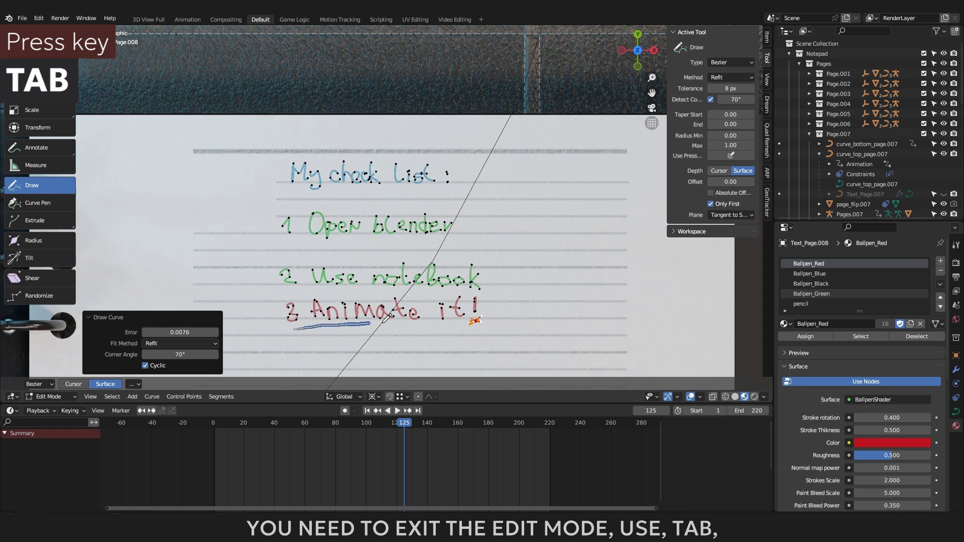
pyautogui.moveTo(284, 329)
pyautogui.mouseDown()
pyautogui.moveTo(464, 324)
pyautogui.moveTo(425, 342)
pyautogui.mouseUp()
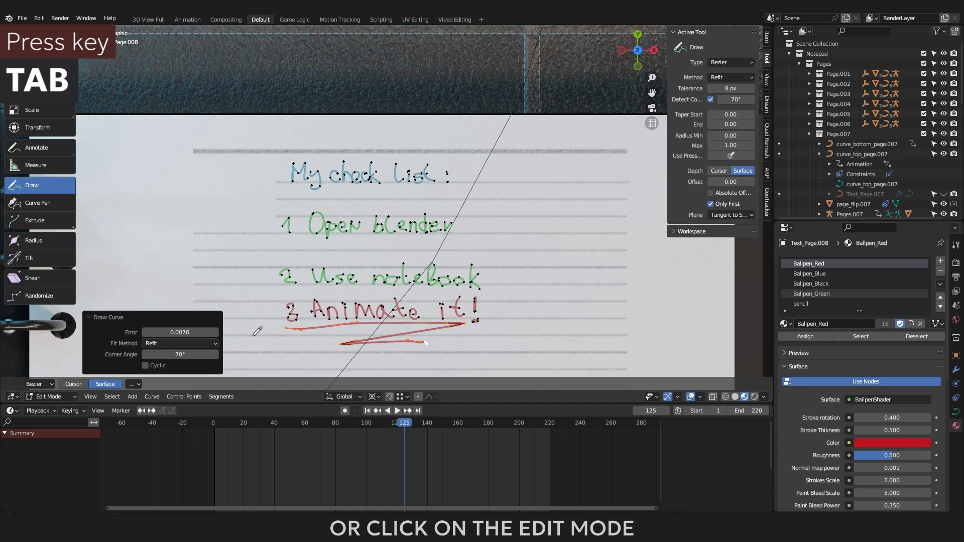
pyautogui.click(68, 394)
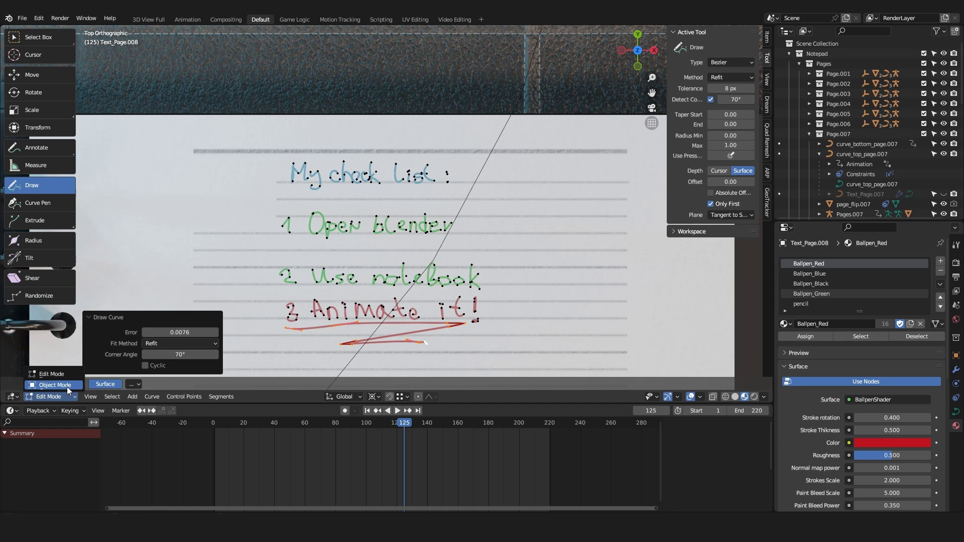
pyautogui.click(67, 387)
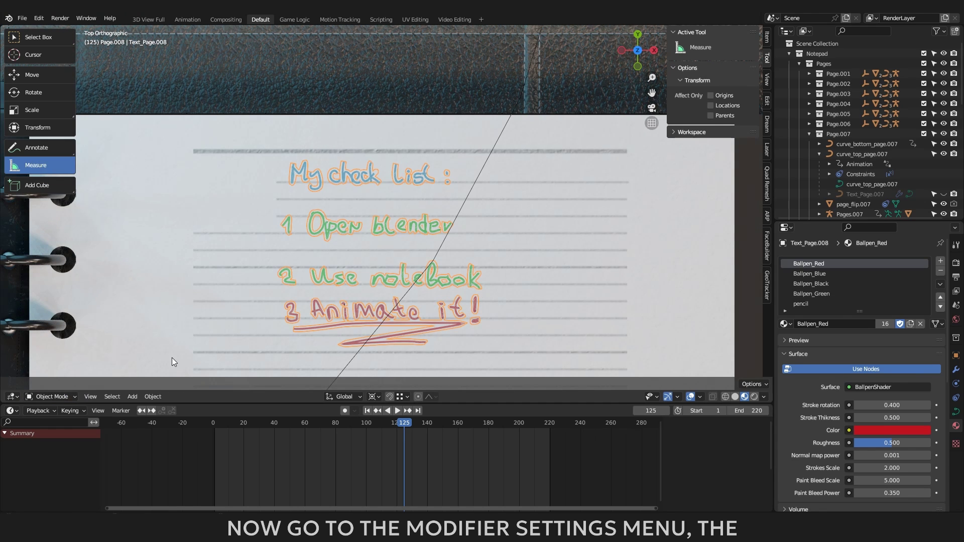
pyautogui.click(293, 329)
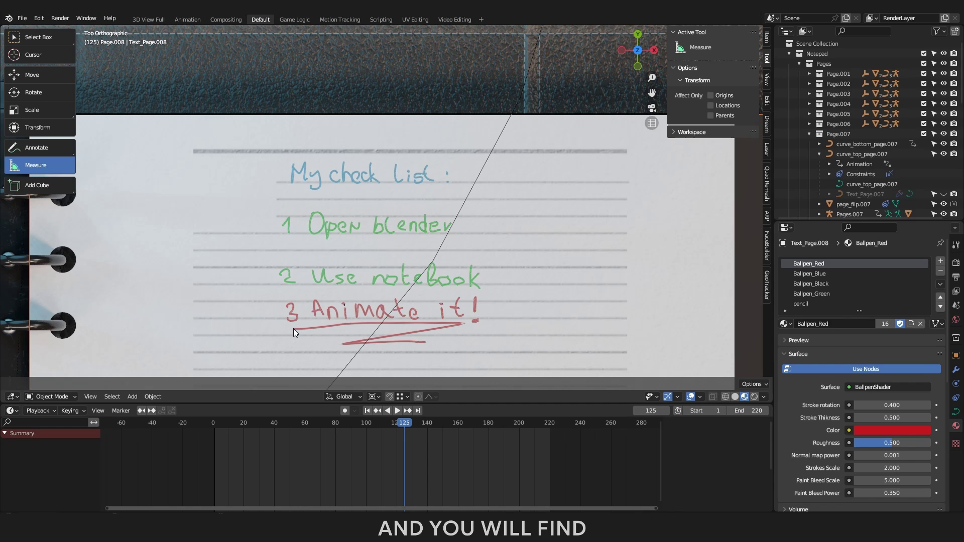
# - Show the modifiers of Text_Page.008, scrub the timeline from frame 100 back to frame 0 to preview the writing animation, and return to frame 125
pyautogui.click(955, 372)
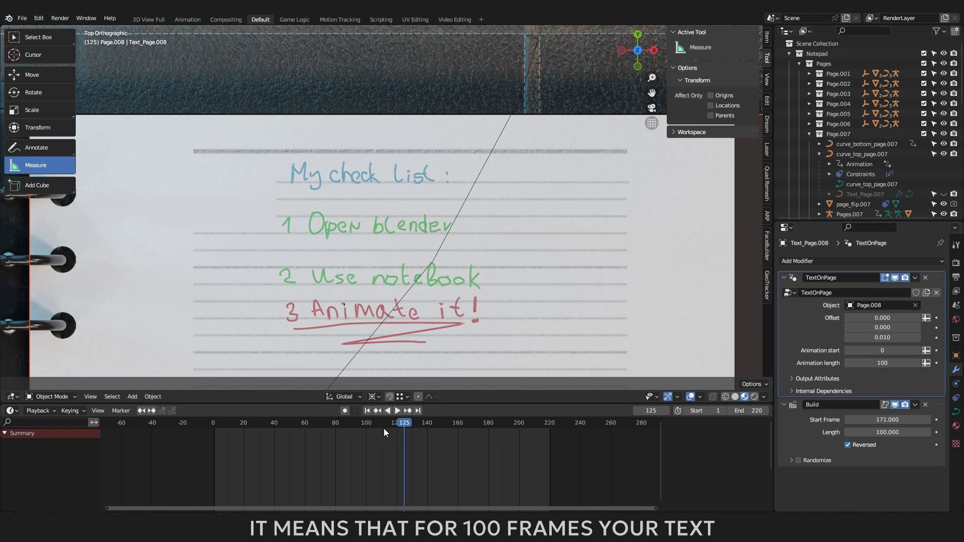
pyautogui.click(366, 426)
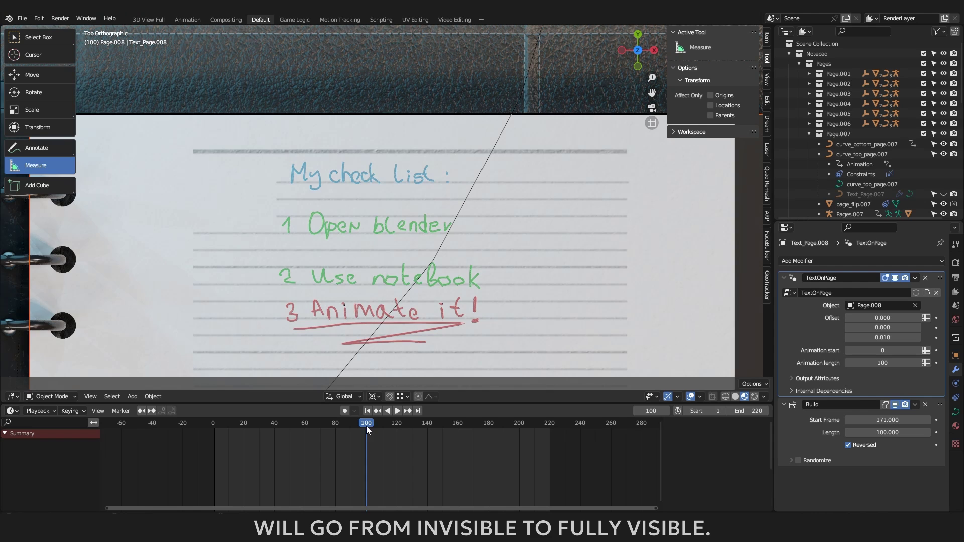
pyautogui.moveTo(366, 426); pyautogui.dragTo(187, 420)
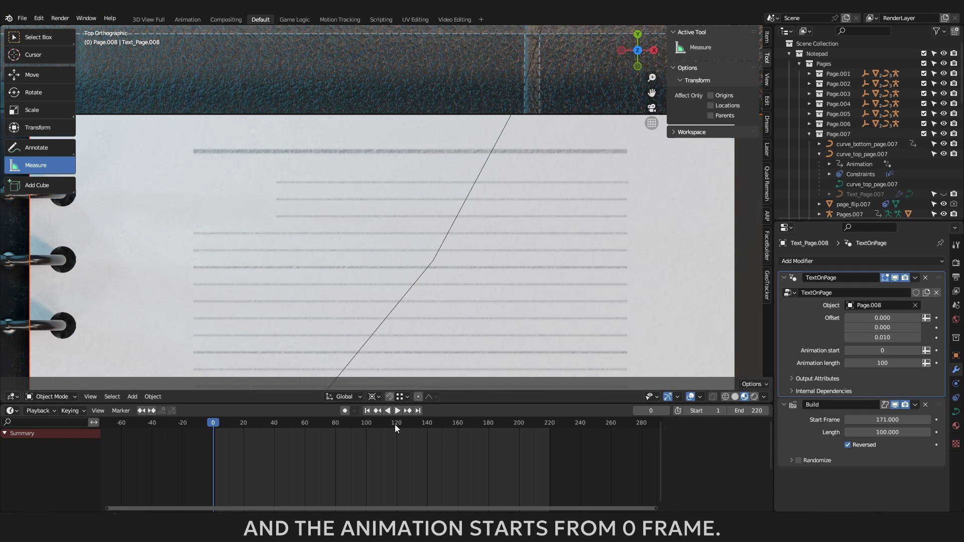
pyautogui.click(658, 411)
pyautogui.write('125')
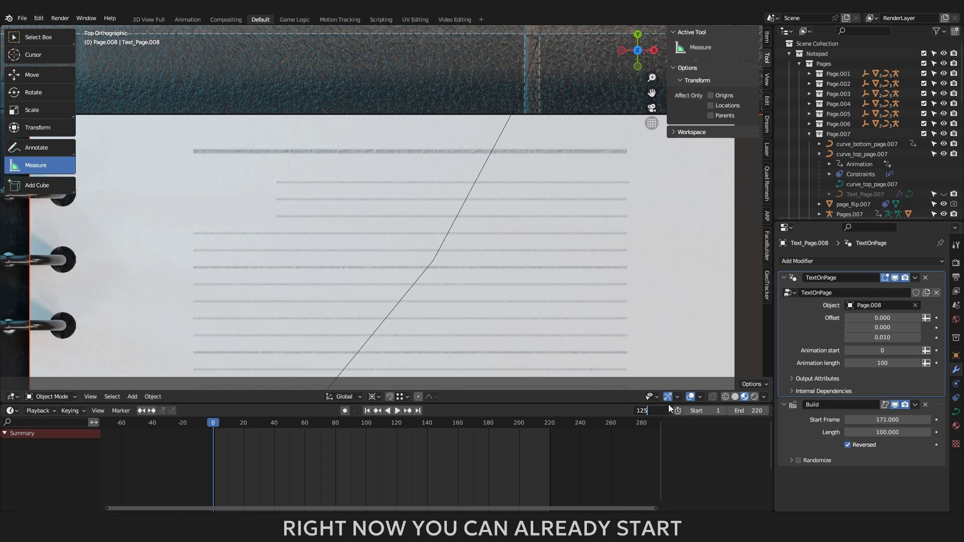
pyautogui.press('Return')
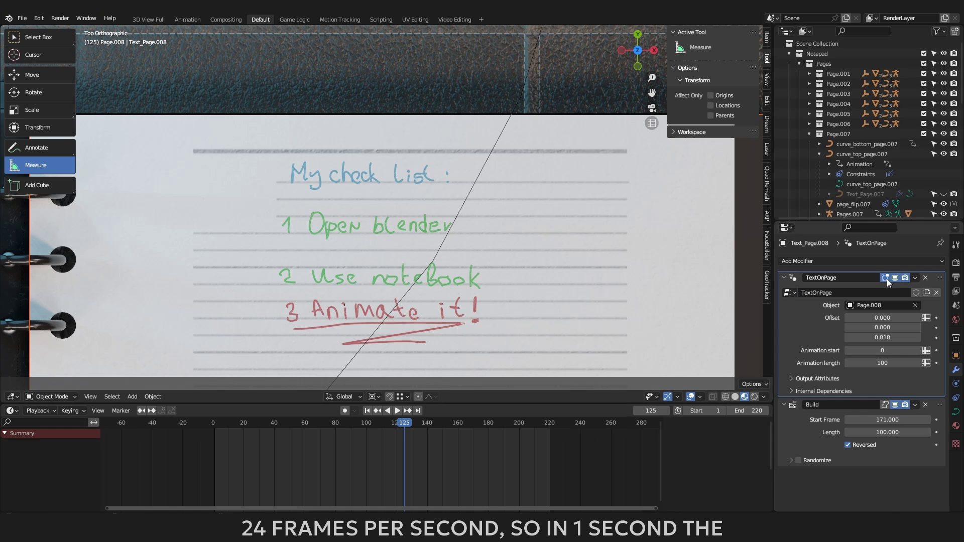
# - Check the scene's frame rate, and set the TextOnPage modifier's animation length to 5*24, or 120 frames
pyautogui.click(957, 277)
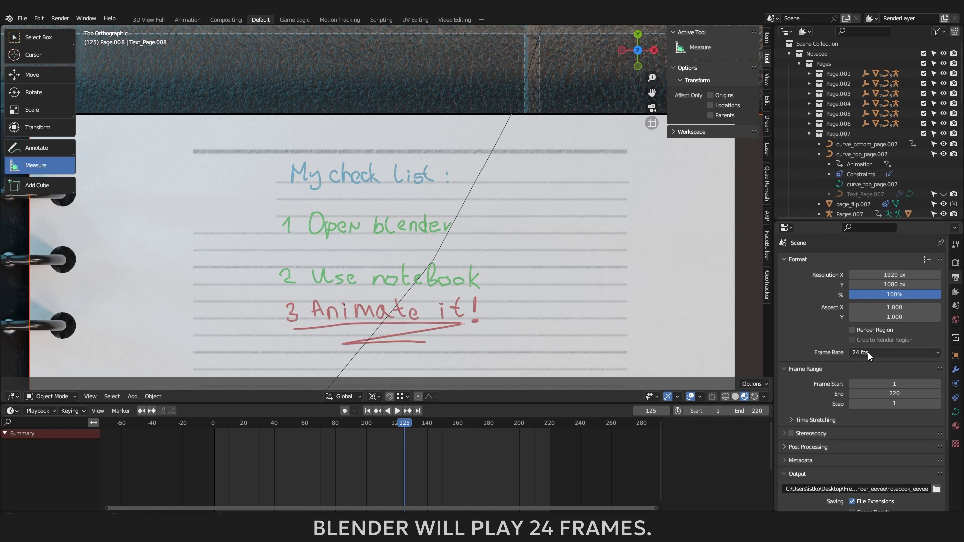
pyautogui.click(957, 370)
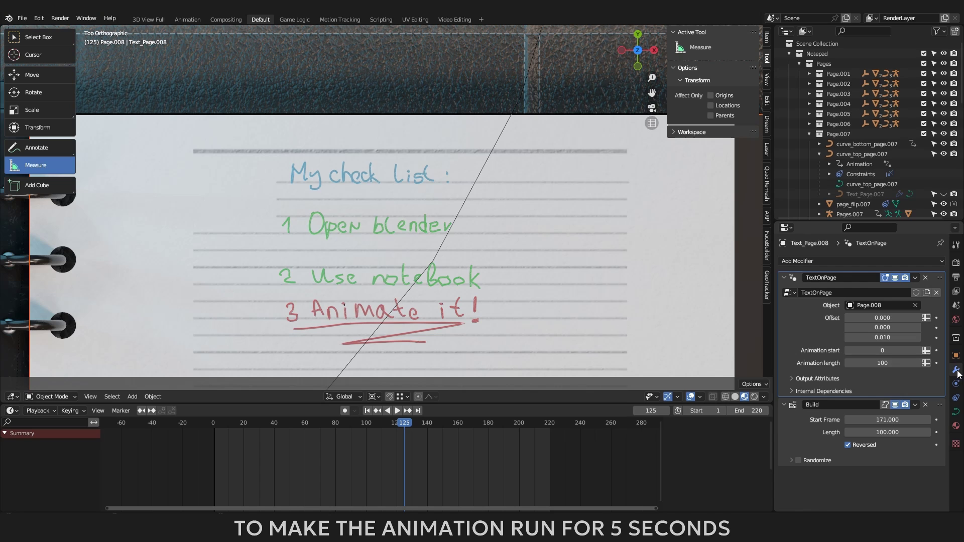
pyautogui.click(887, 363)
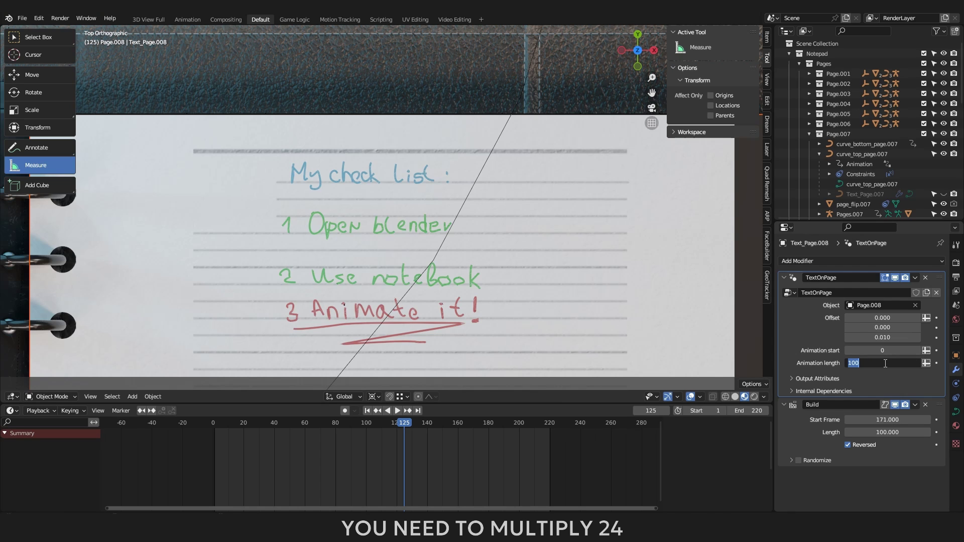
pyautogui.write('5')
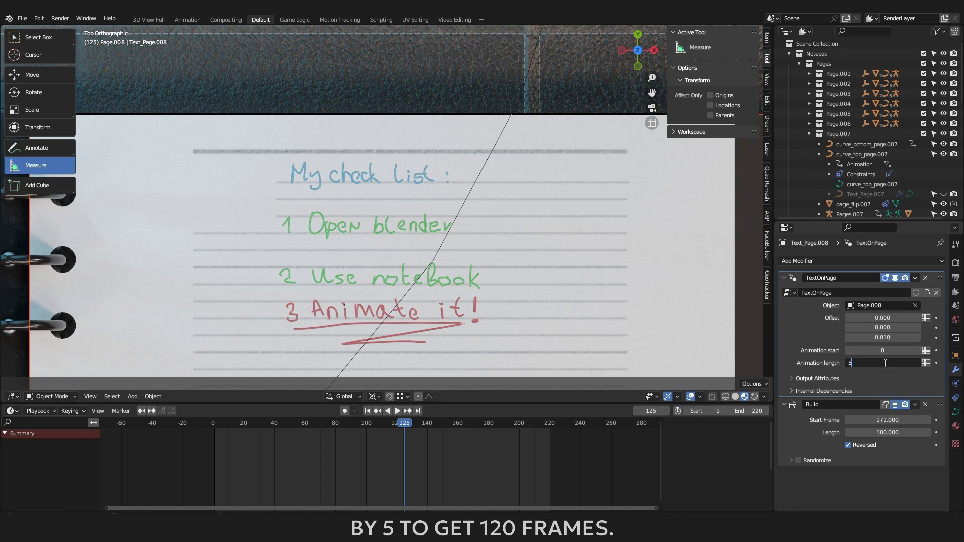
pyautogui.write('*2')
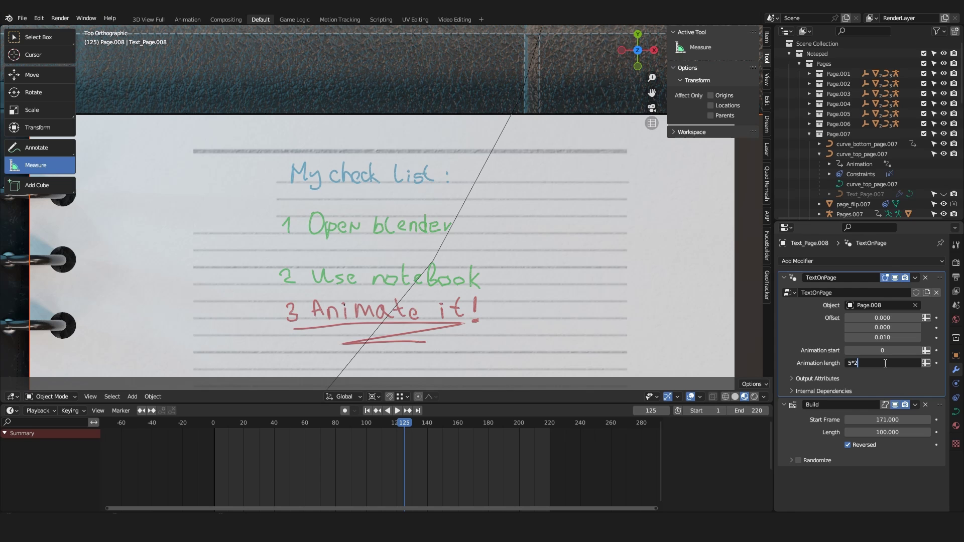
pyautogui.press('Return')
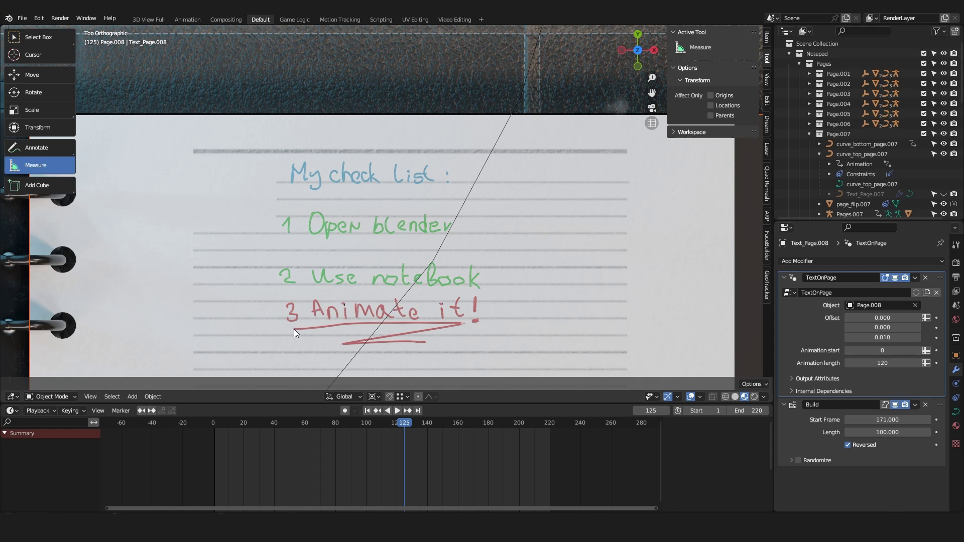
# - Look through the scene camera and enable the Camera to View lock so that the camera follows the viewport navigation
pyautogui.click(658, 111)
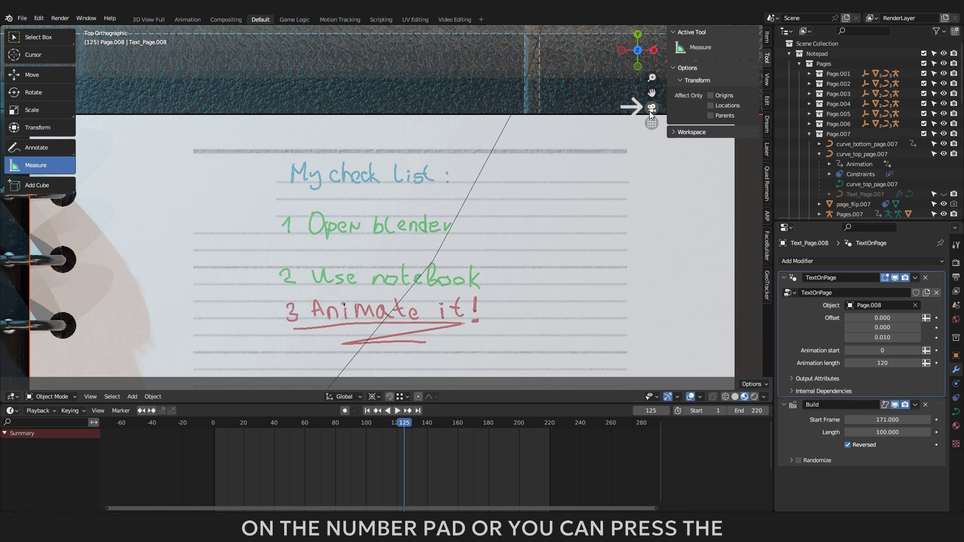
pyautogui.press('KP_0')
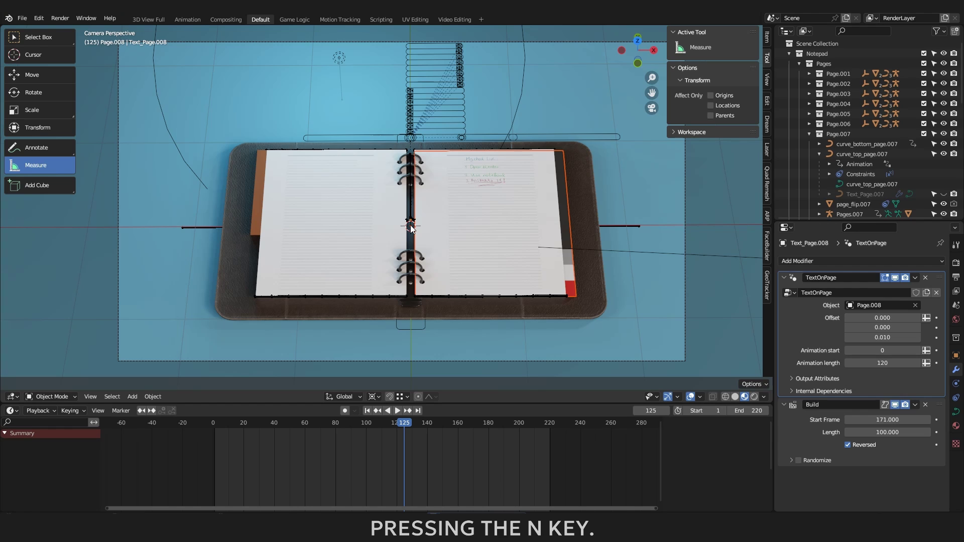
pyautogui.press('n')
pyautogui.press('n')
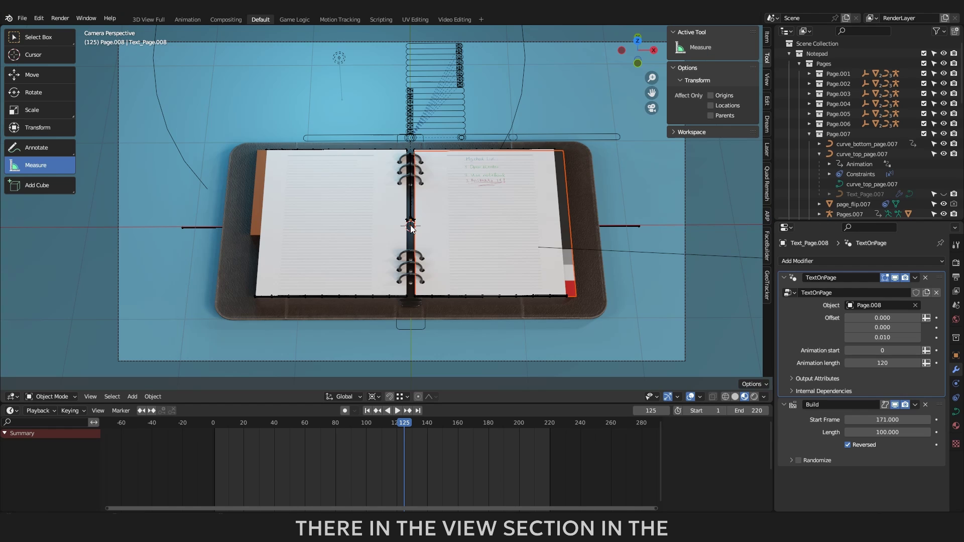
pyautogui.click(768, 81)
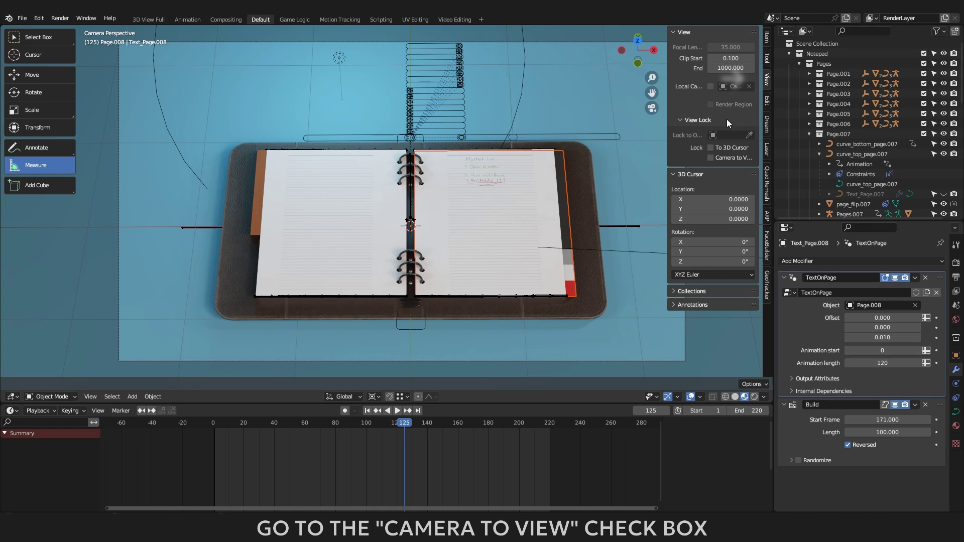
pyautogui.click(710, 158)
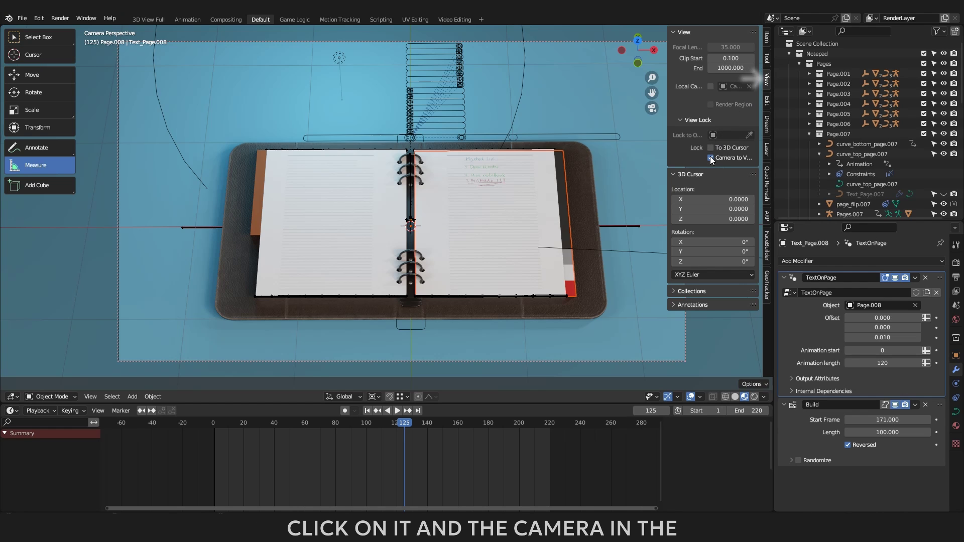
pyautogui.click(682, 119)
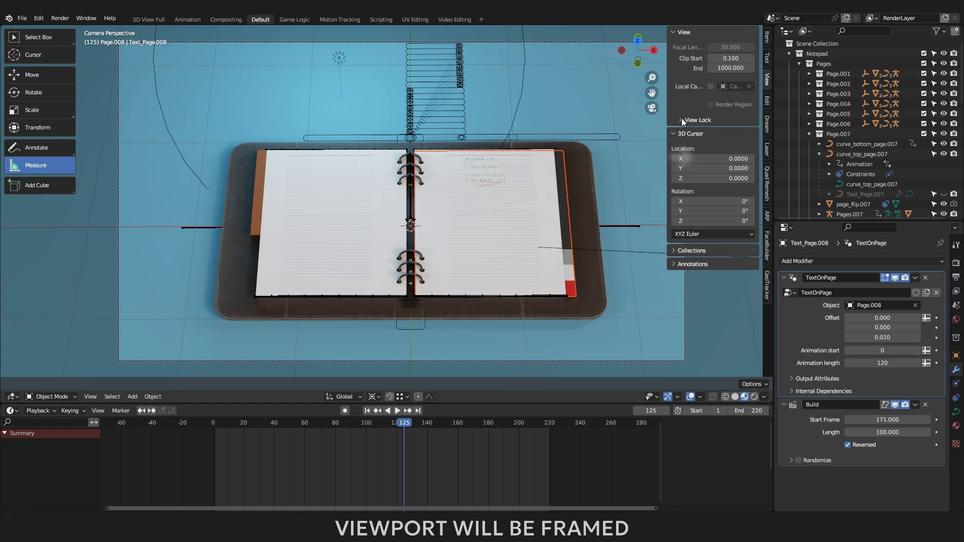
pyautogui.click(681, 120)
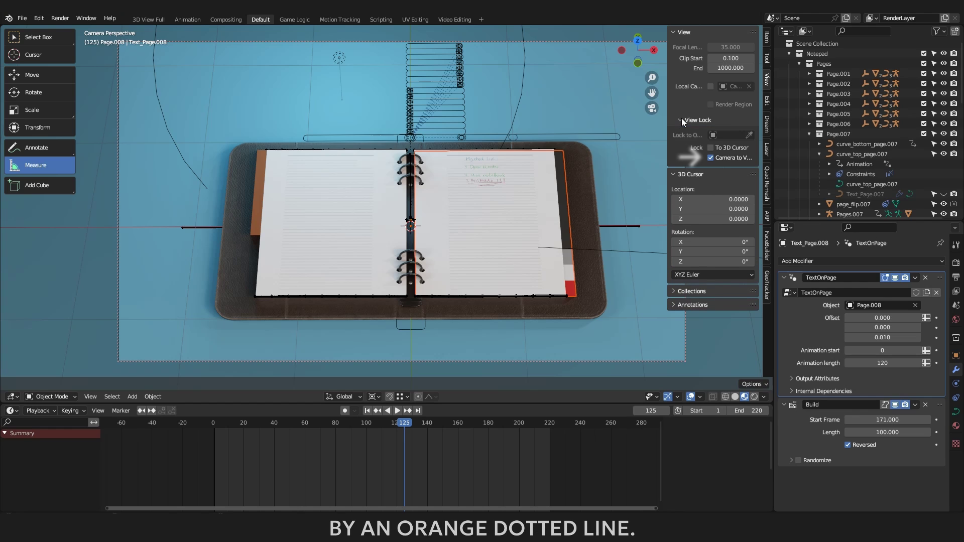
pyautogui.click(710, 158)
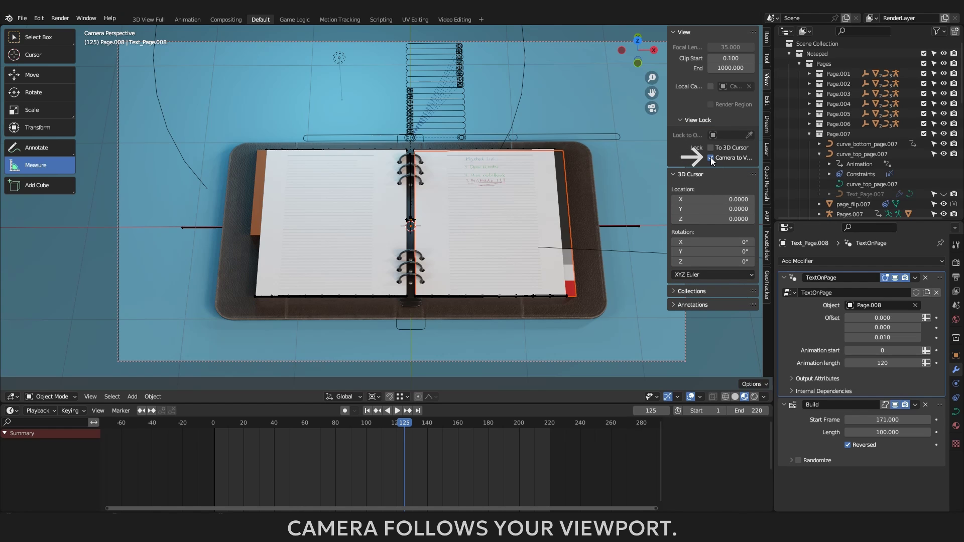
# - Zoom the locked camera in and back out, and shift it to show the whole notepad from almost directly above
pyautogui.click(412, 229)
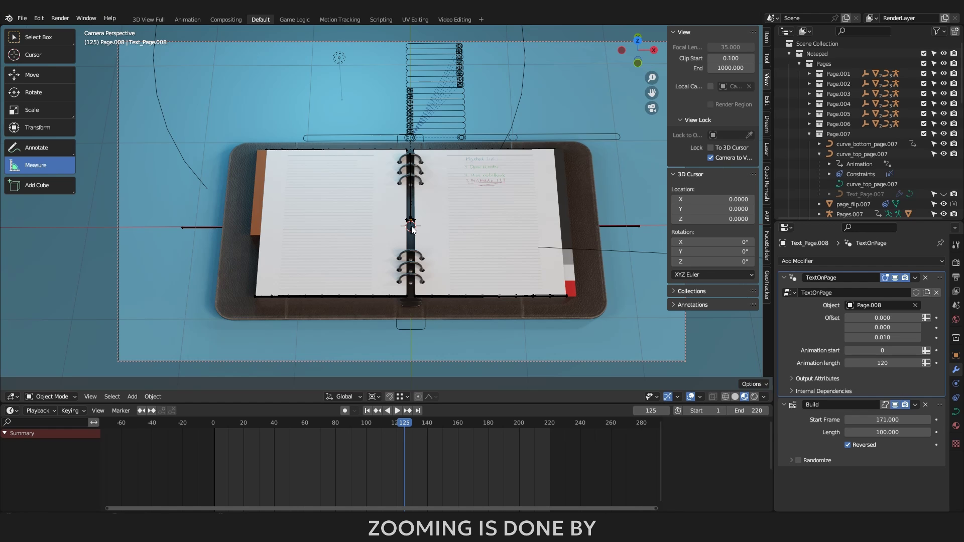
pyautogui.scroll(3, 412, 230)
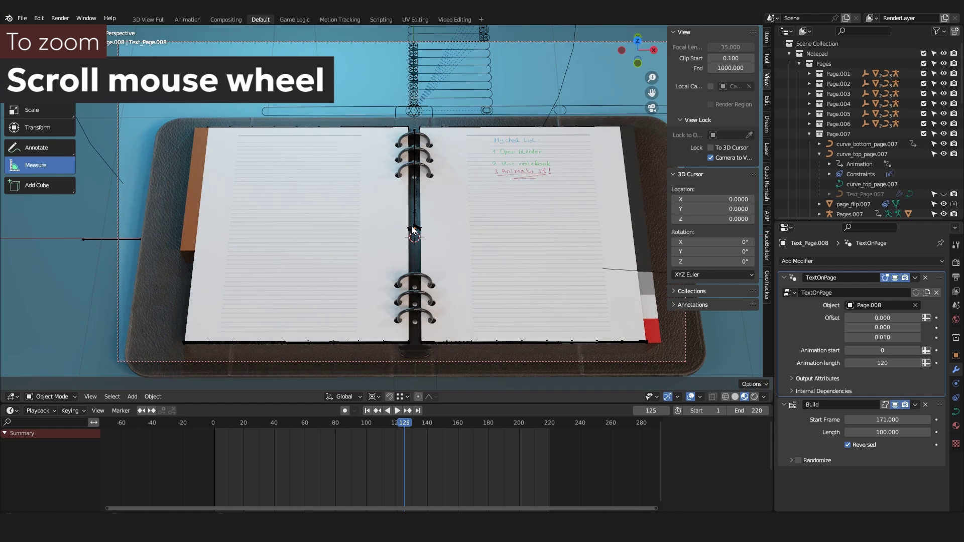
pyautogui.scroll(2, 412, 230)
pyautogui.scroll(-5, 412, 230)
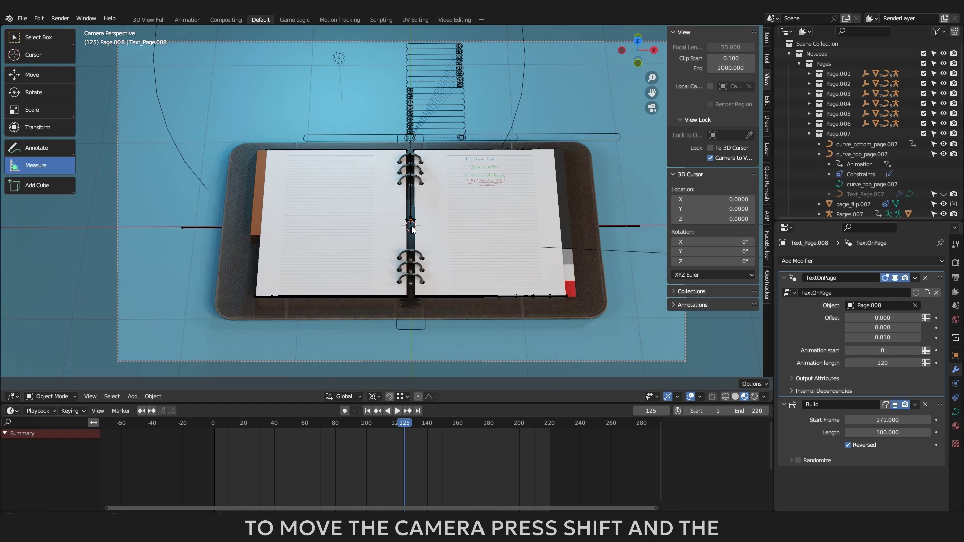
pyautogui.keyDown('shift'); pyautogui.moveTo(412, 229); pyautogui.dragTo(455, 246, button='middle'); pyautogui.keyUp('shift')
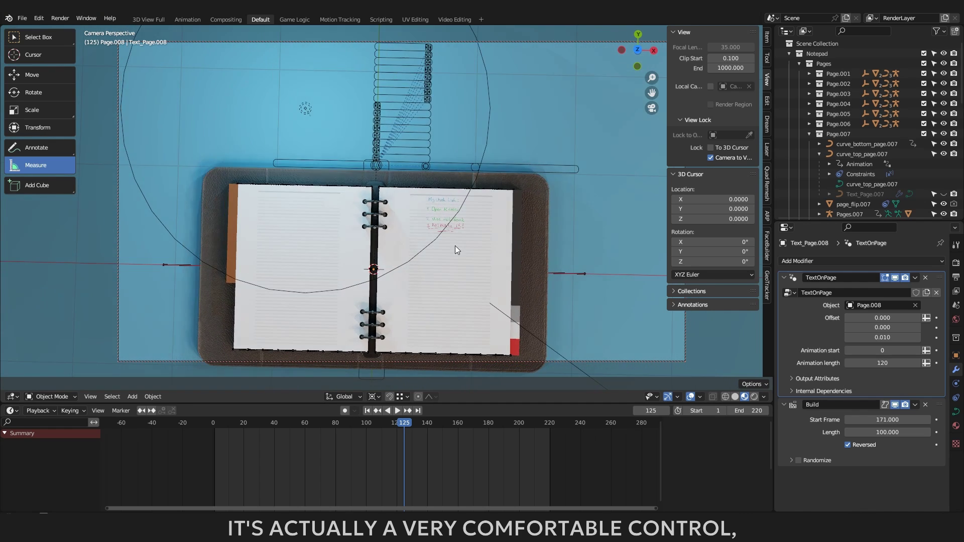
# - Frame the camera closely on the checklist page, undo the last camera move, and turn off the Camera to View lock
pyautogui.scroll(4, 477, 230)
pyautogui.moveTo(522, 229)
pyautogui.mouseDown(button='middle')
pyautogui.moveTo(486, 202)
pyautogui.moveTo(493, 236)
pyautogui.moveTo(483, 237)
pyautogui.moveTo(480, 261)
pyautogui.moveTo(515, 242)
pyautogui.mouseUp(button='middle')
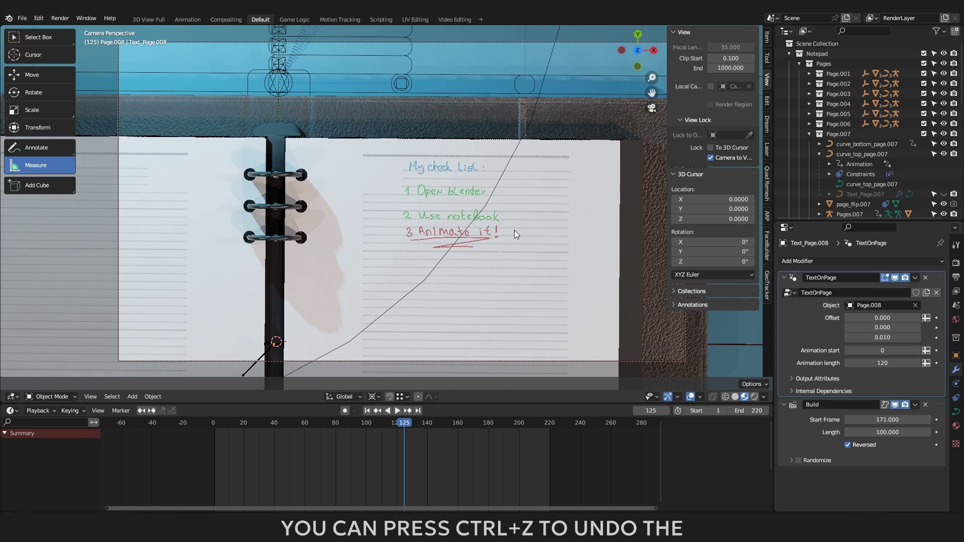
pyautogui.keyDown('shift'); pyautogui.moveTo(513, 230); pyautogui.dragTo(471, 221, button='middle'); pyautogui.keyUp('shift')
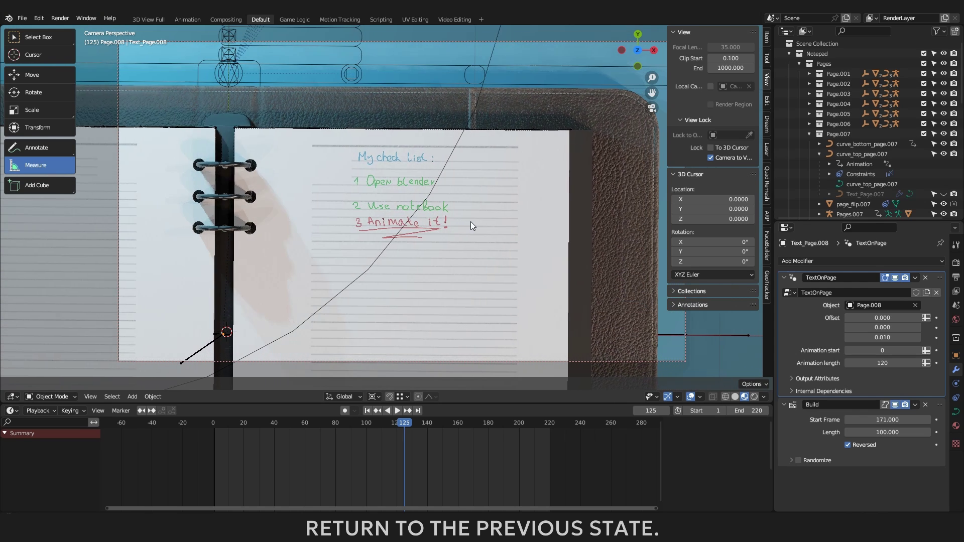
pyautogui.hotkey('ctrl', 'z')
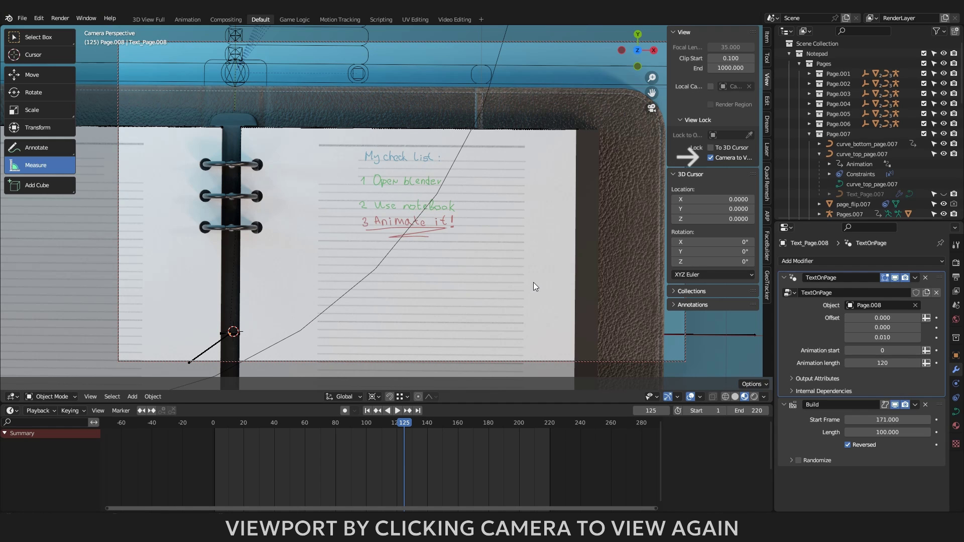
pyautogui.click(709, 158)
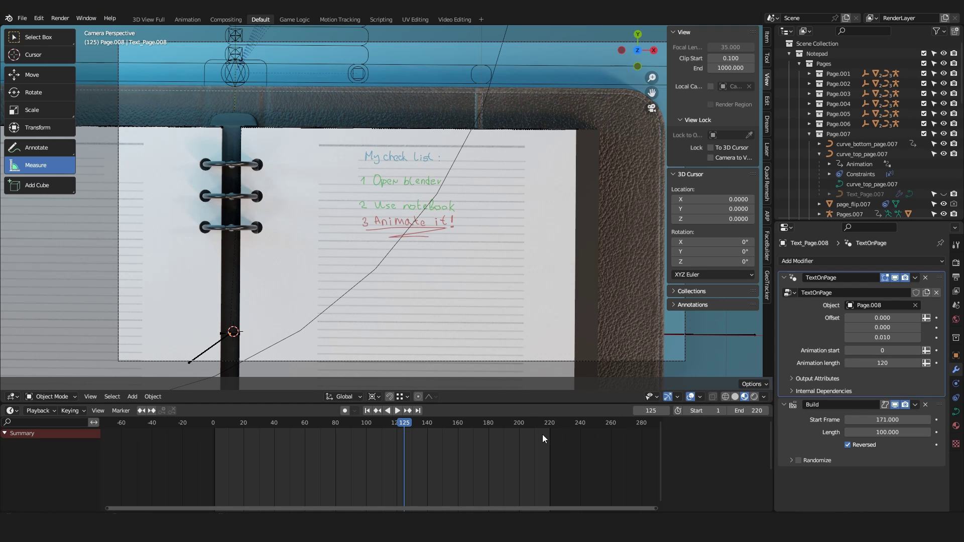
# - Set the end of the scene's frame range to 120
pyautogui.click(957, 278)
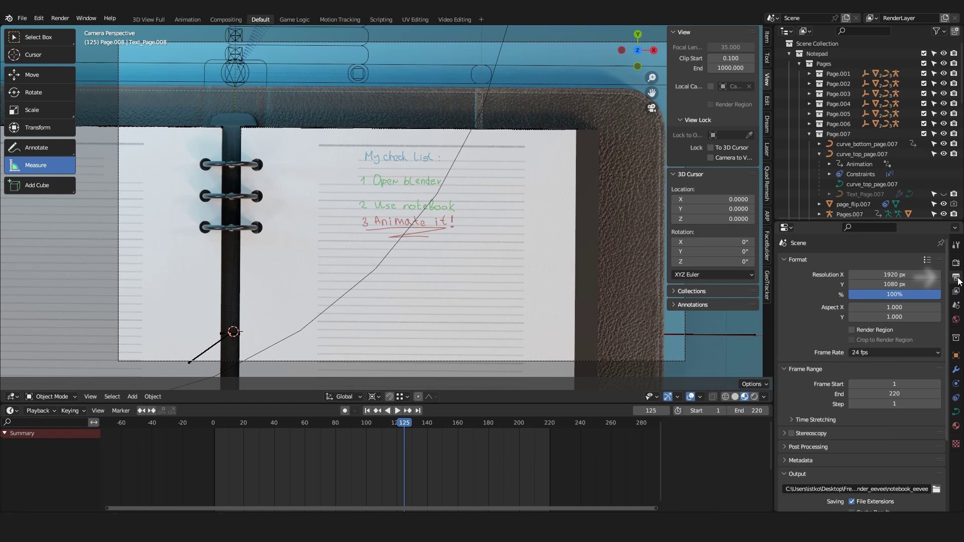
pyautogui.scroll(-3, 881, 351)
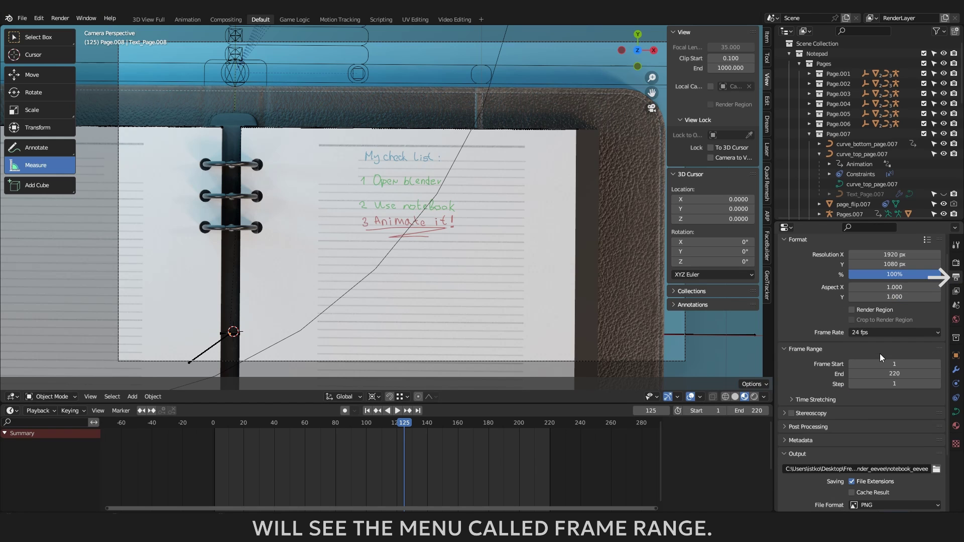
pyautogui.scroll(-2, 879, 354)
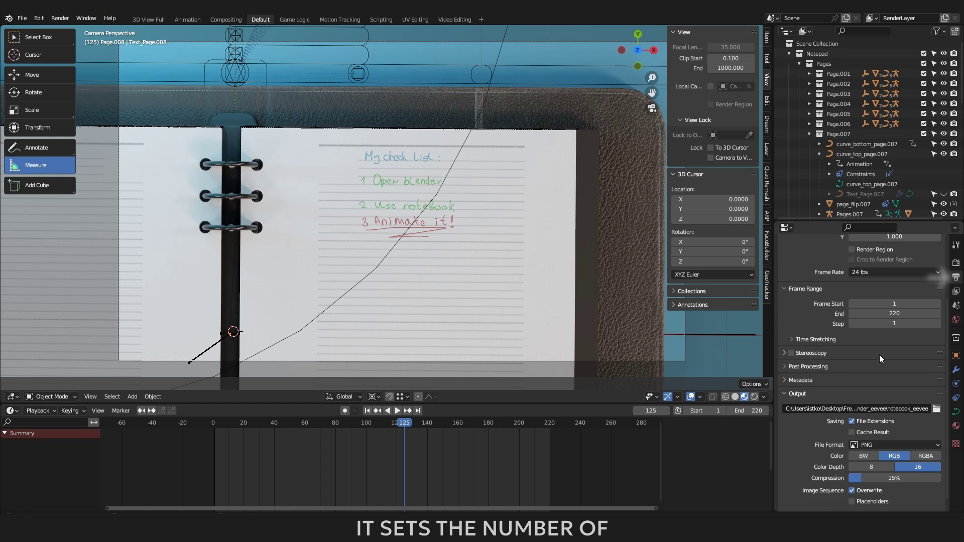
pyautogui.scroll(2, 879, 355)
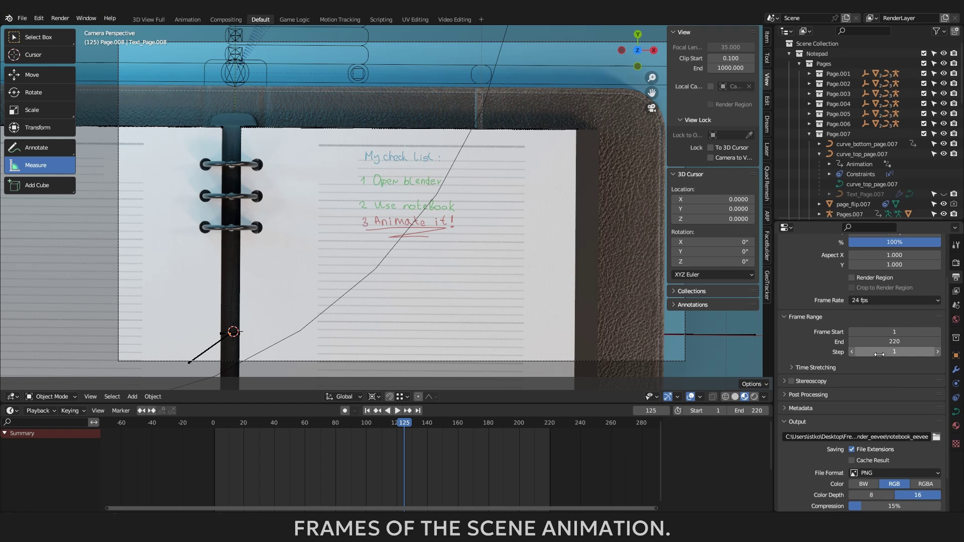
pyautogui.click(896, 342)
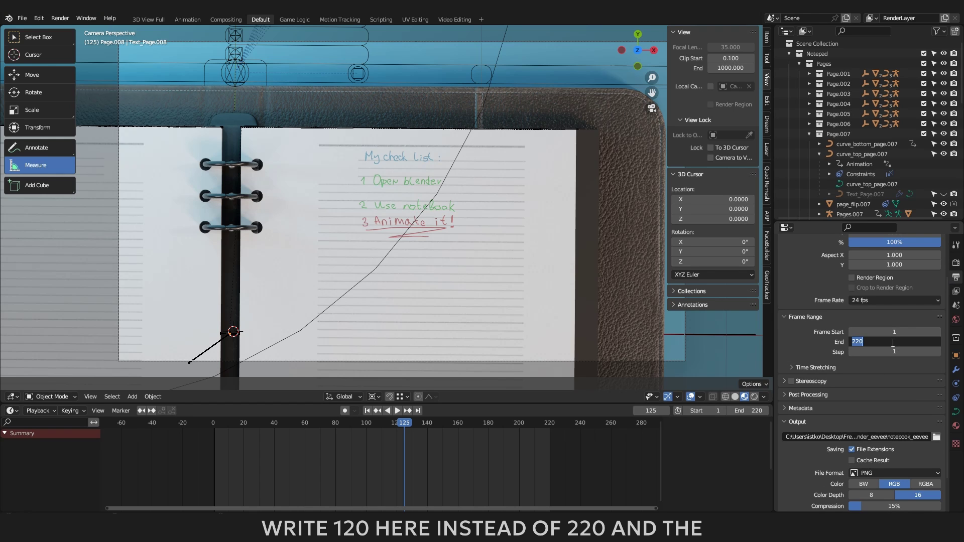
pyautogui.write('120')
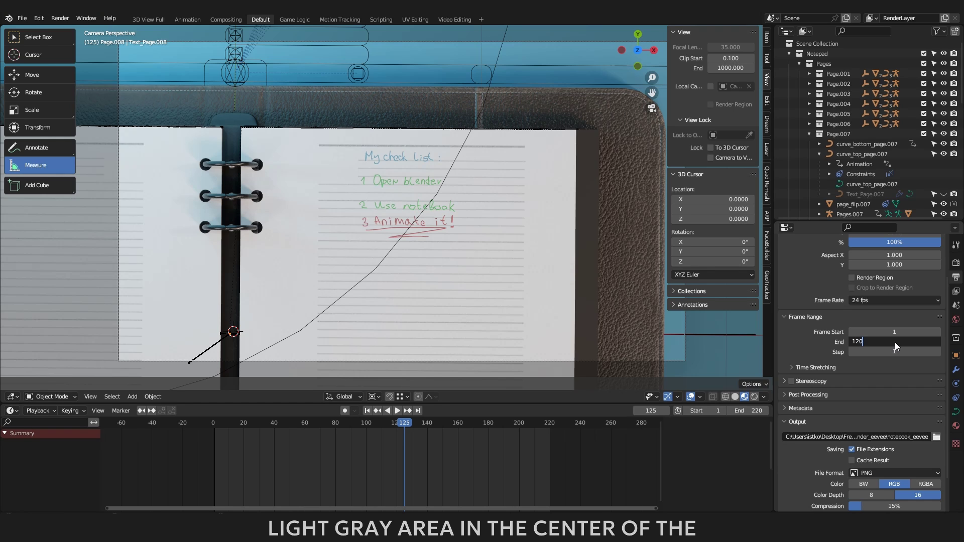
pyautogui.press('Return')
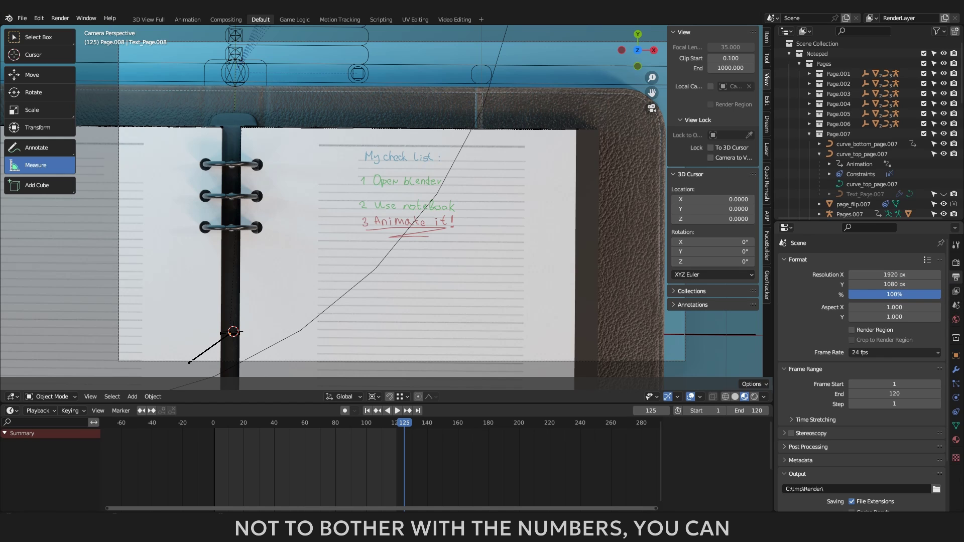
# - Try a render resolution scale of 200%, and return it to 100%
pyautogui.click(886, 295)
pyautogui.write('2')
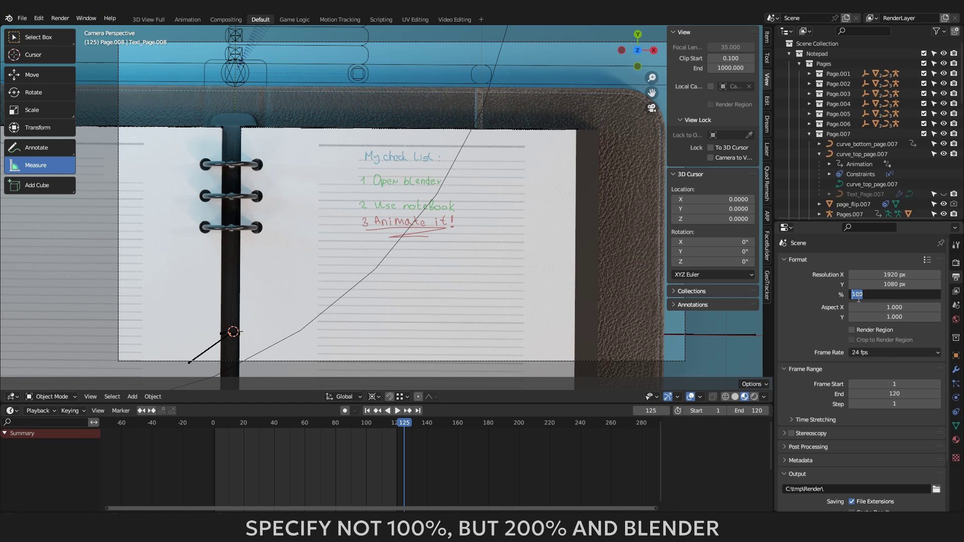
pyautogui.write('00')
pyautogui.press('Return')
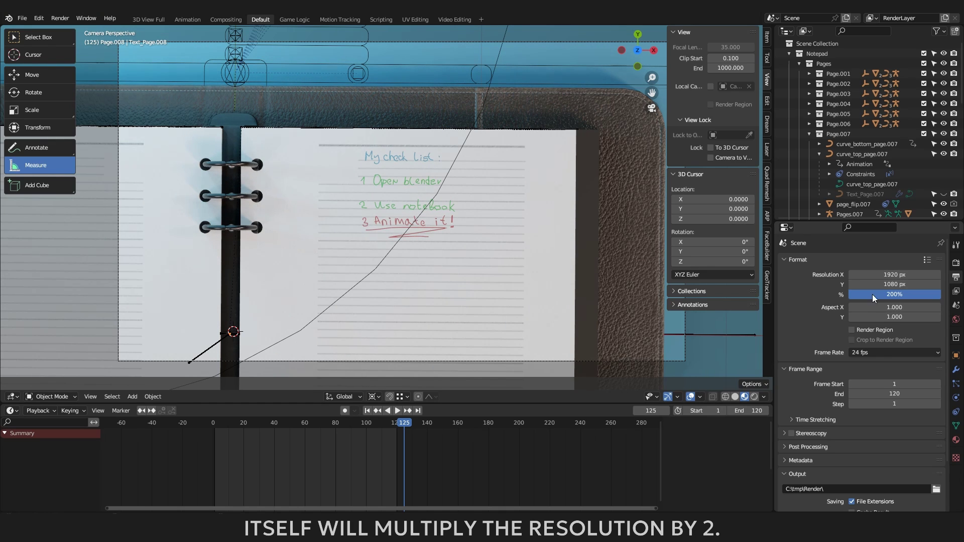
pyautogui.click(891, 293)
pyautogui.write('100')
pyautogui.press('Return')
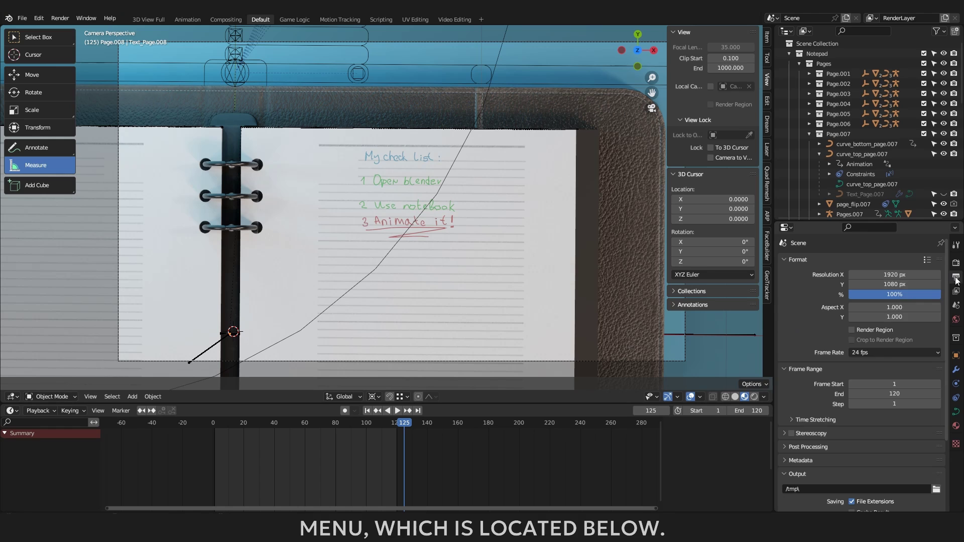
pyautogui.scroll(-3, 854, 384)
pyautogui.scroll(-2, 854, 383)
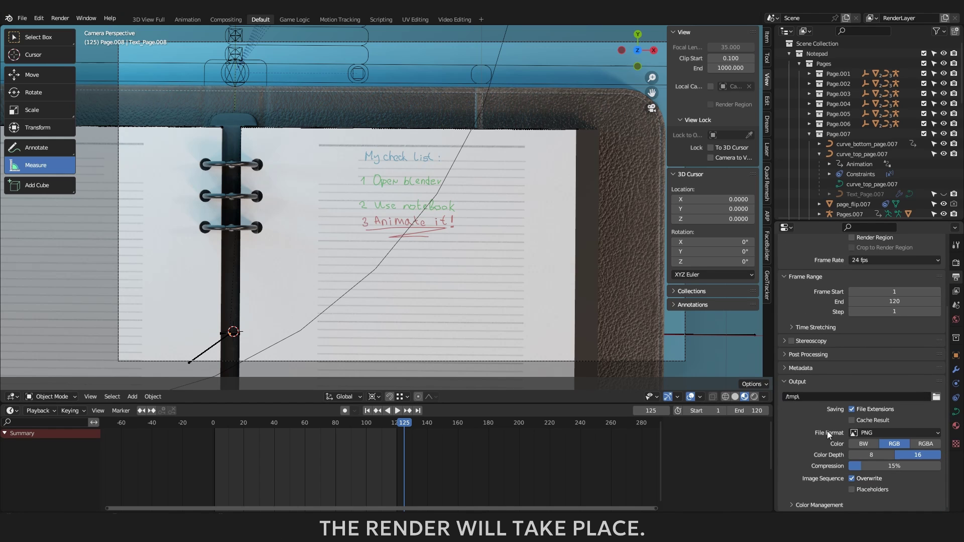
pyautogui.click(886, 396)
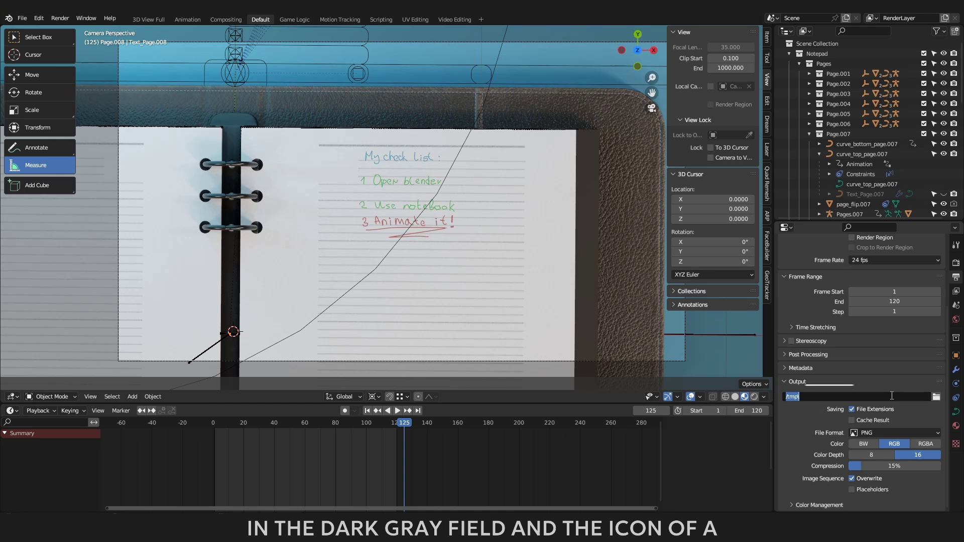
pyautogui.write('C:/')
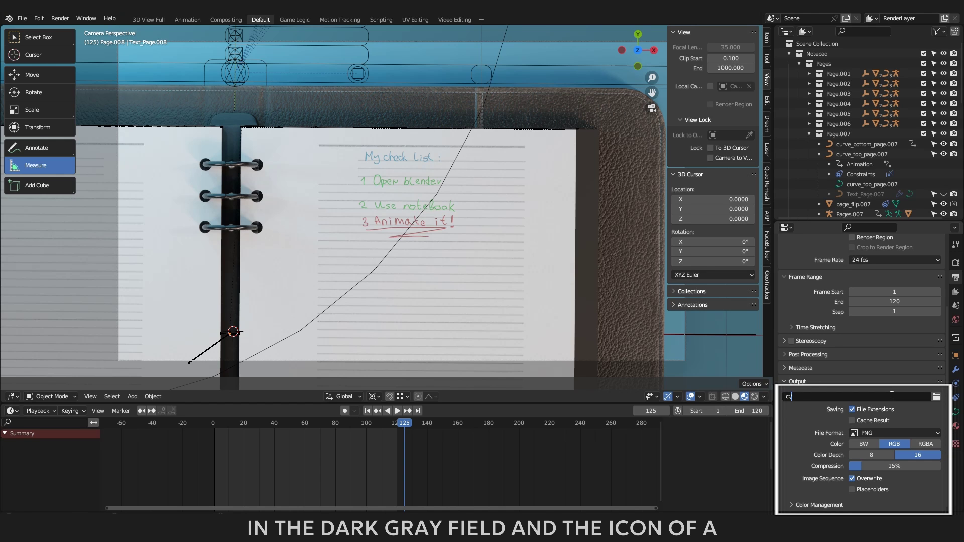
pyautogui.hotkey('ctrl', 'a')
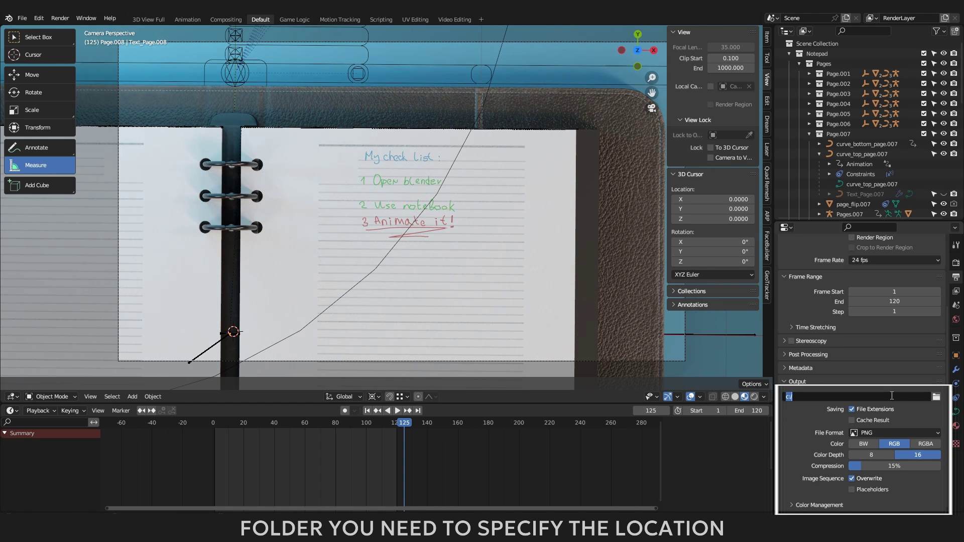
pyautogui.press('Escape')
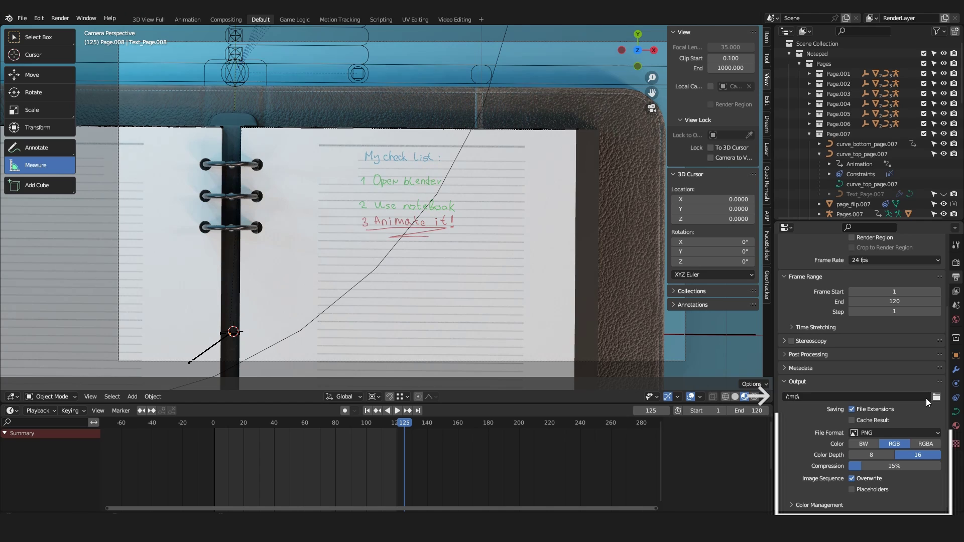
# - Create a folder named Render inside C:\tmp and set the render output path to it
pyautogui.click(936, 396)
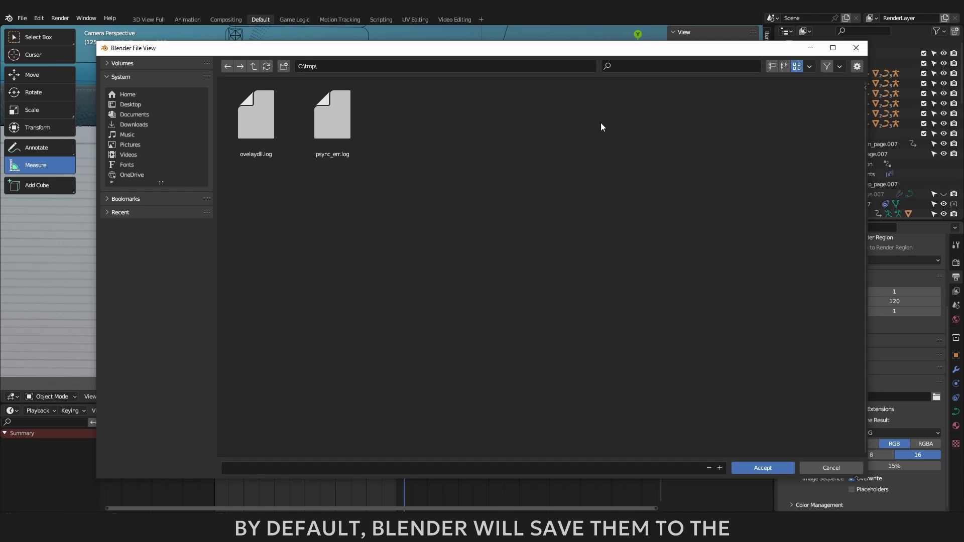
pyautogui.click(284, 65)
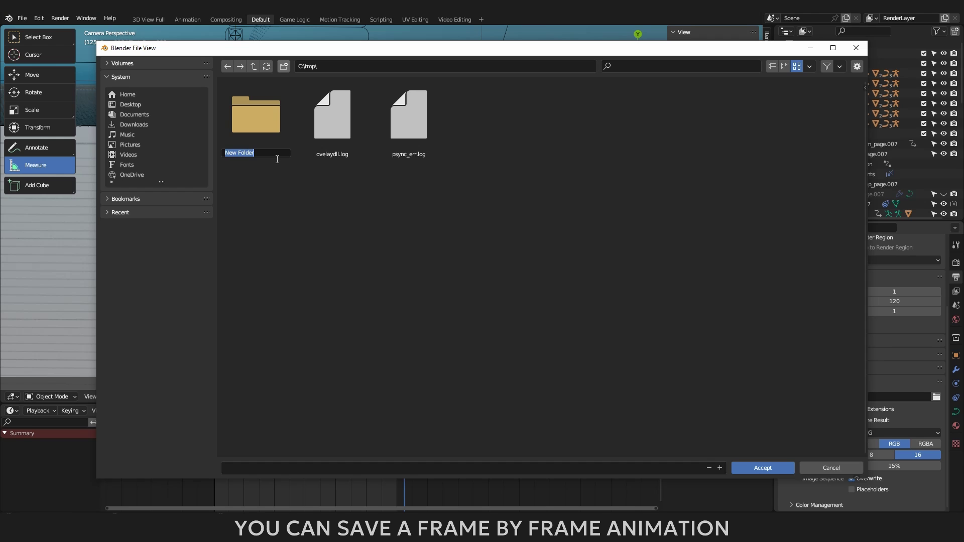
pyautogui.write('Render')
pyautogui.press('Return')
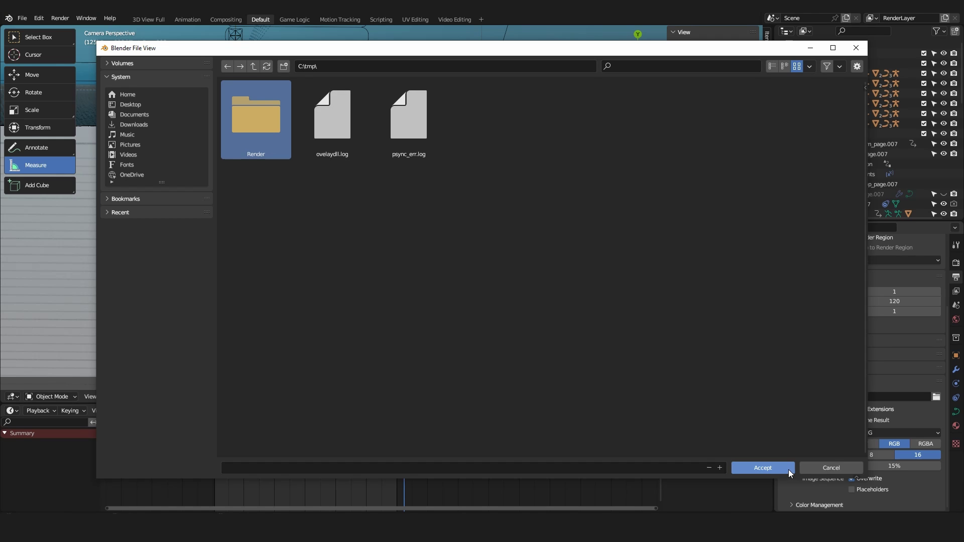
pyautogui.click(761, 465)
pyautogui.click(770, 468)
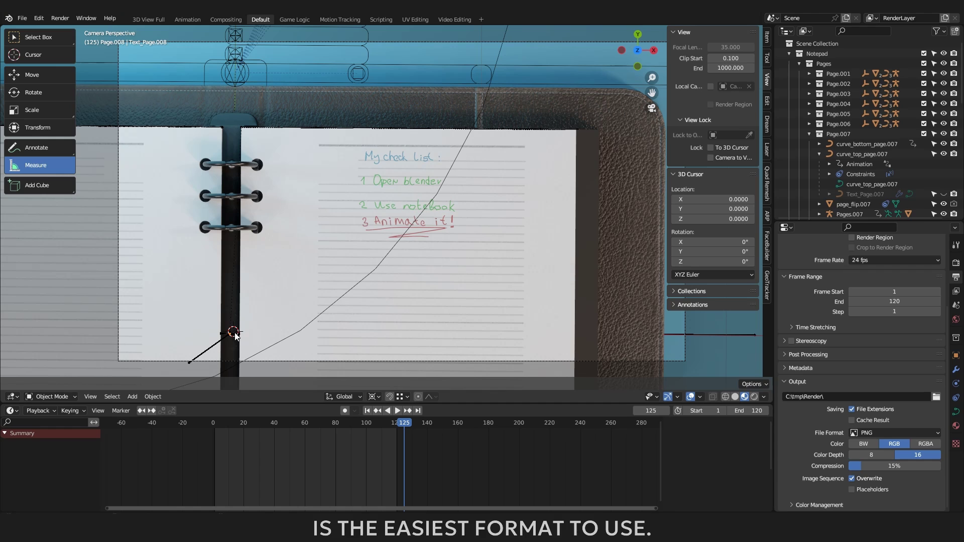
# - Look through the image file formats, try RGBA color and a color depth of 8, and return to RGB and 16
pyautogui.click(868, 430)
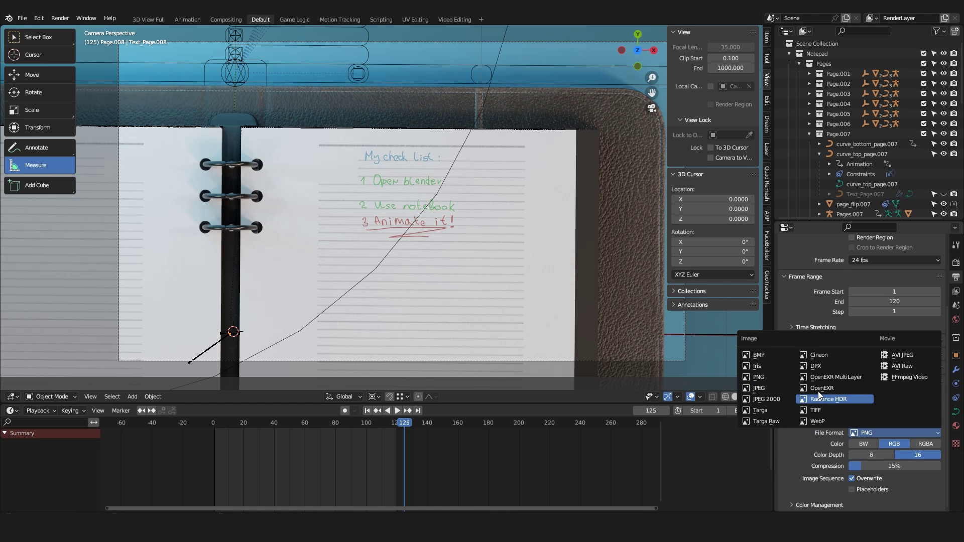
pyautogui.click(923, 430)
pyautogui.click(930, 443)
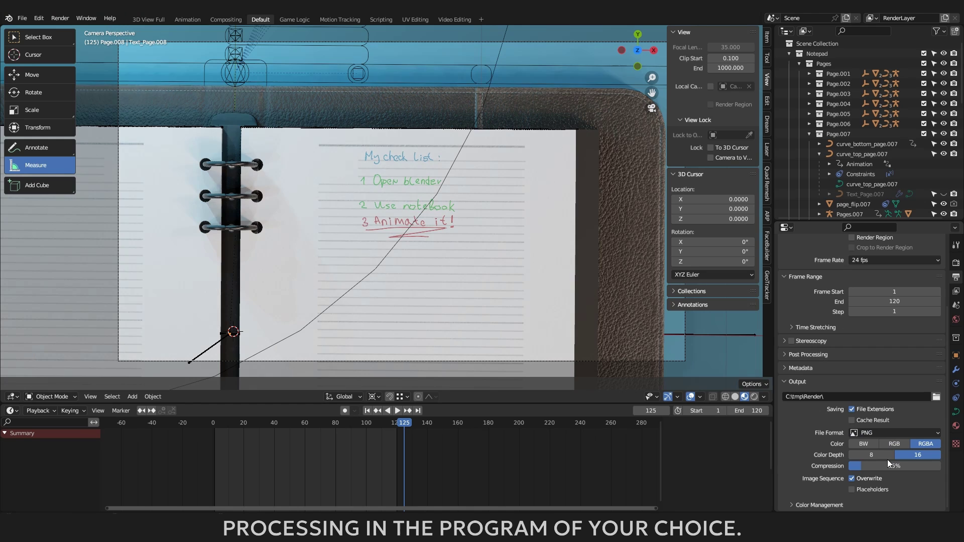
pyautogui.click(882, 454)
pyautogui.click(911, 453)
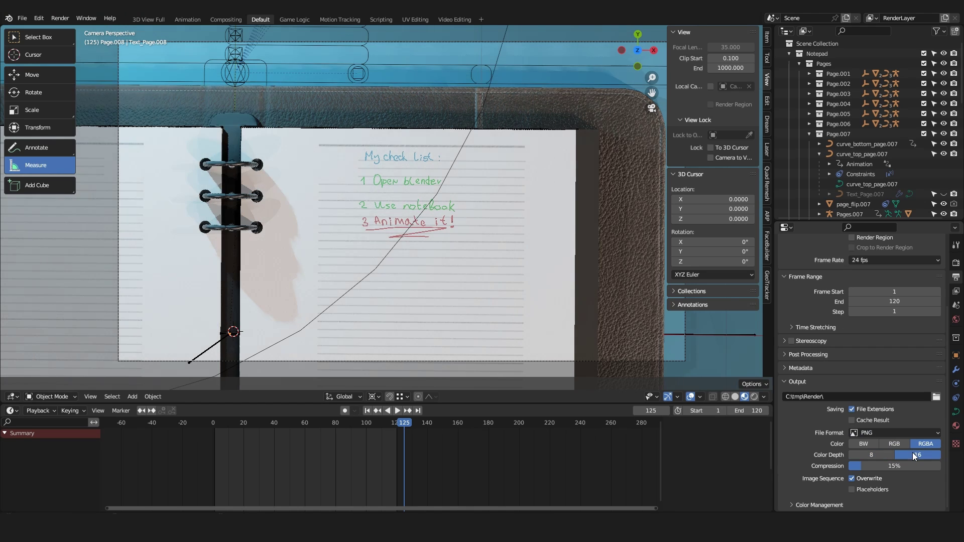
pyautogui.click(903, 442)
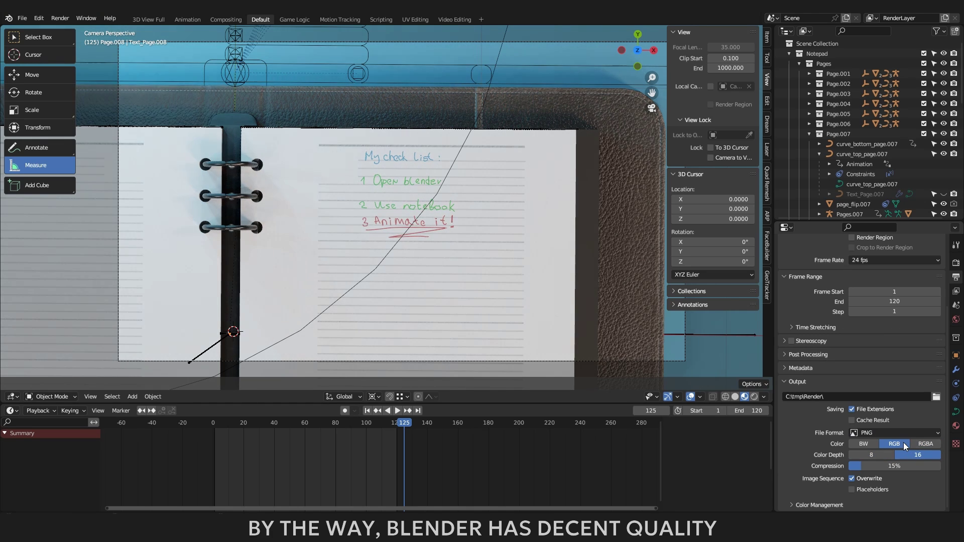
# - Examine the output's color management settings, collapse them again, and look up the render commands
pyautogui.click(796, 504)
pyautogui.scroll(-4, 804, 482)
pyautogui.scroll(-1, 815, 465)
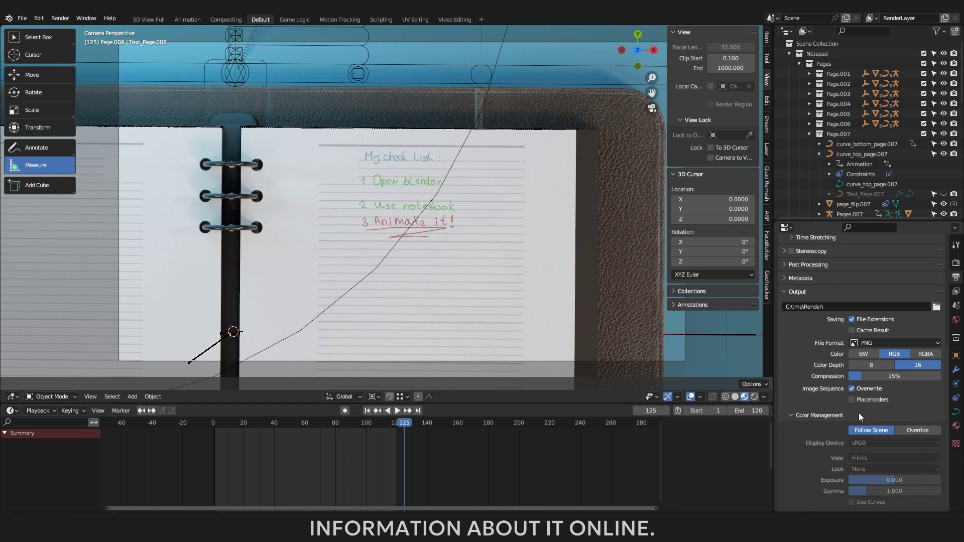
pyautogui.click(792, 413)
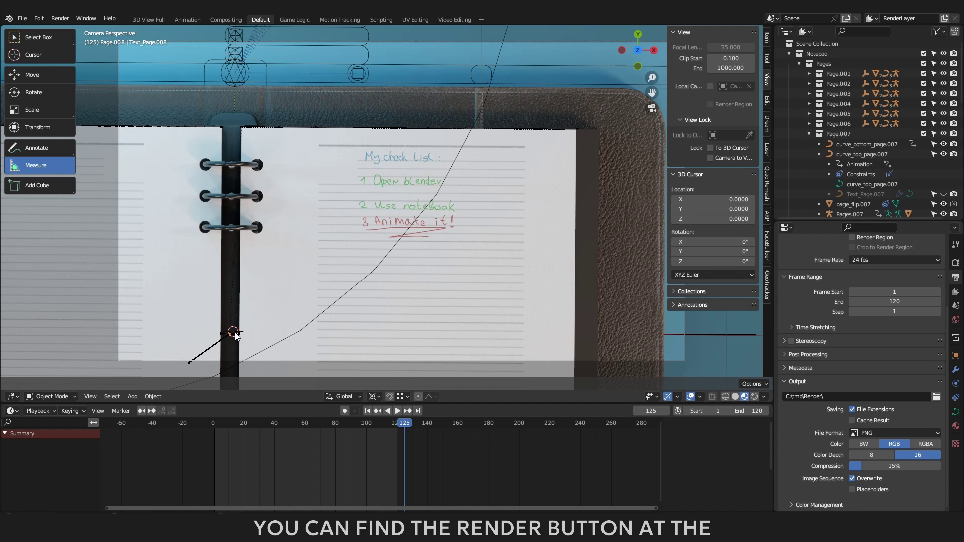
pyautogui.click(54, 19)
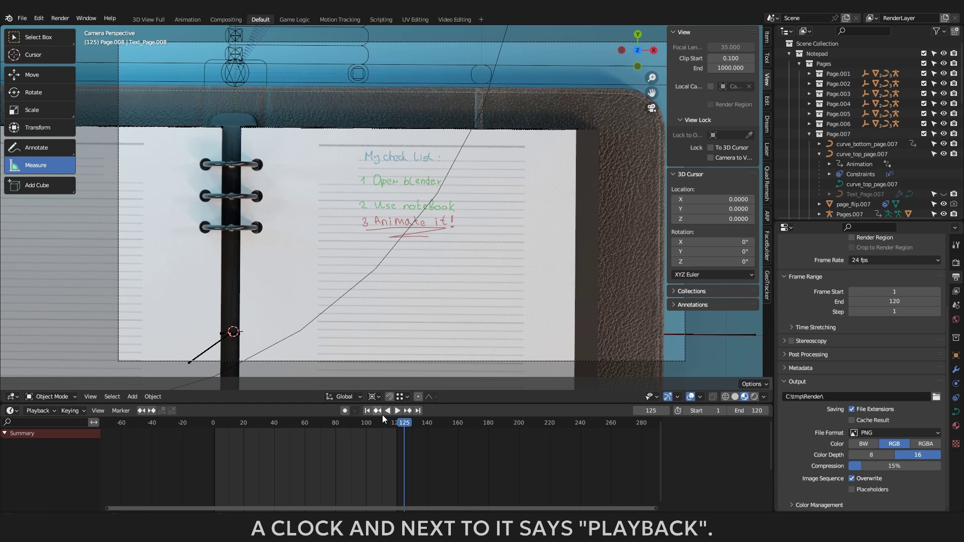
# - Play the animation backwards briefly, stop it, and set the current frame to 120
pyautogui.hotkey('shift', 'ctrl', 'space')
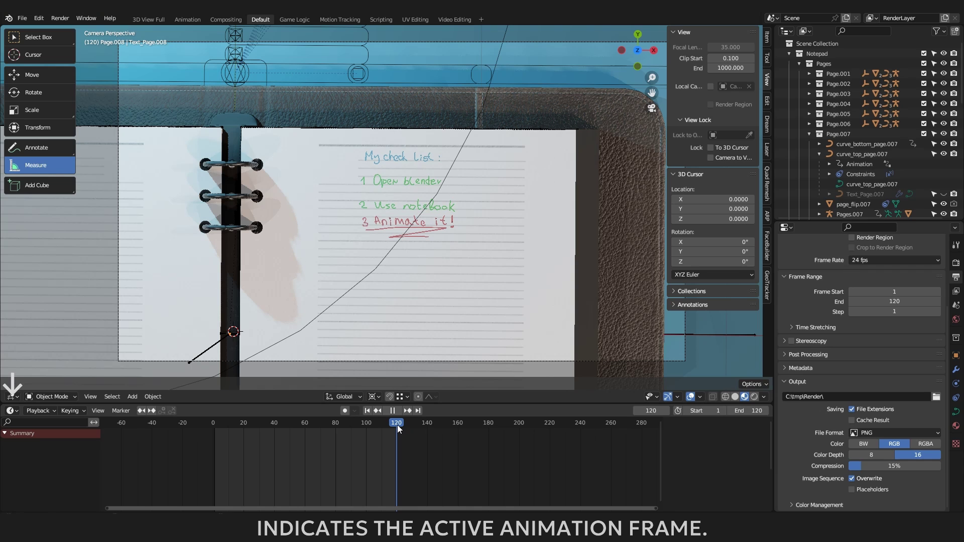
pyautogui.press('space')
pyautogui.click(652, 410)
pyautogui.write('1')
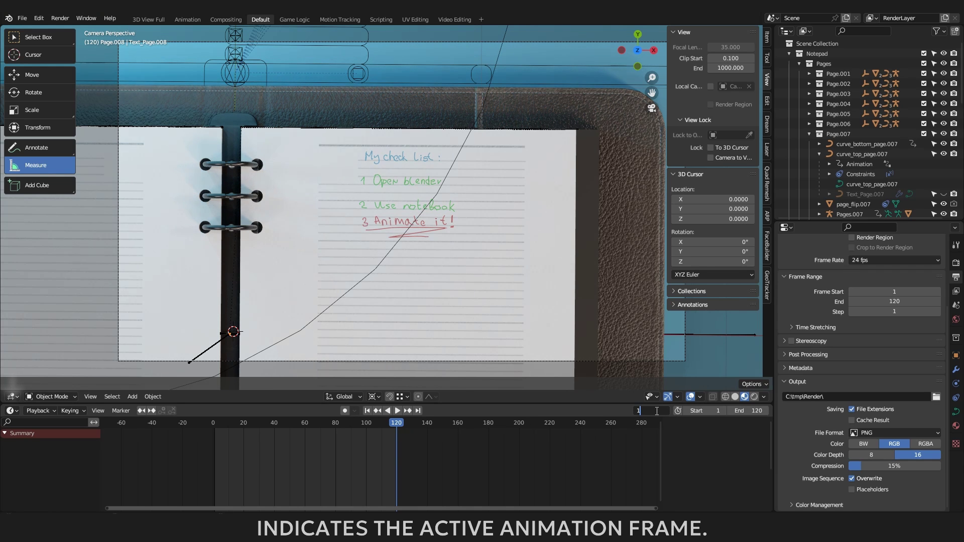
pyautogui.write('20')
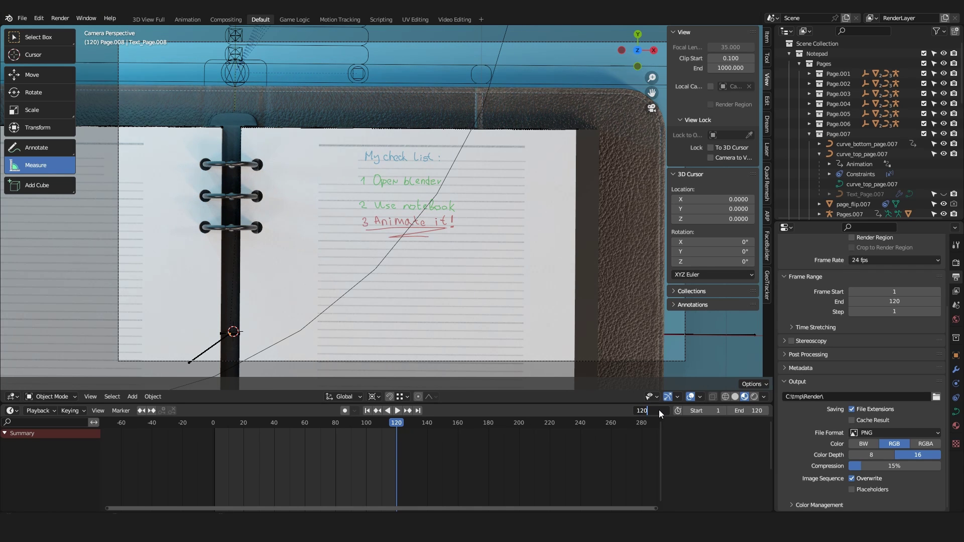
pyautogui.press('Return')
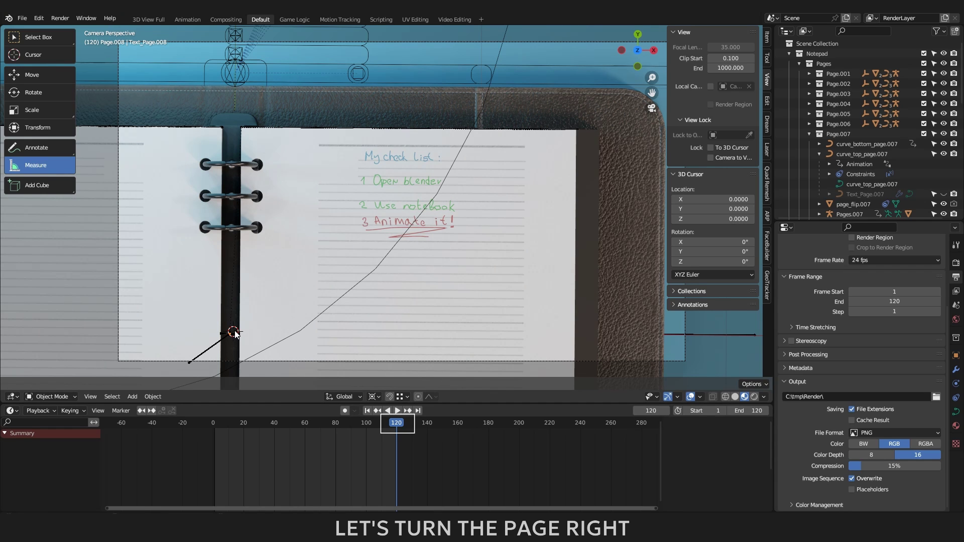
# - Select the eighth page's flip slider above the notebook and try sliding it along X to preview the page turn
pyautogui.scroll(-2, 423, 196)
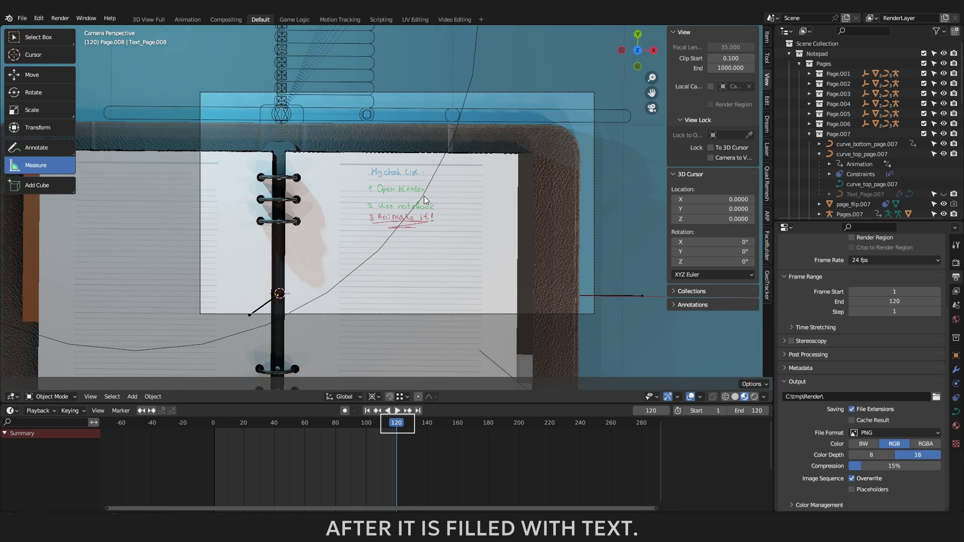
pyautogui.scroll(-1, 424, 189)
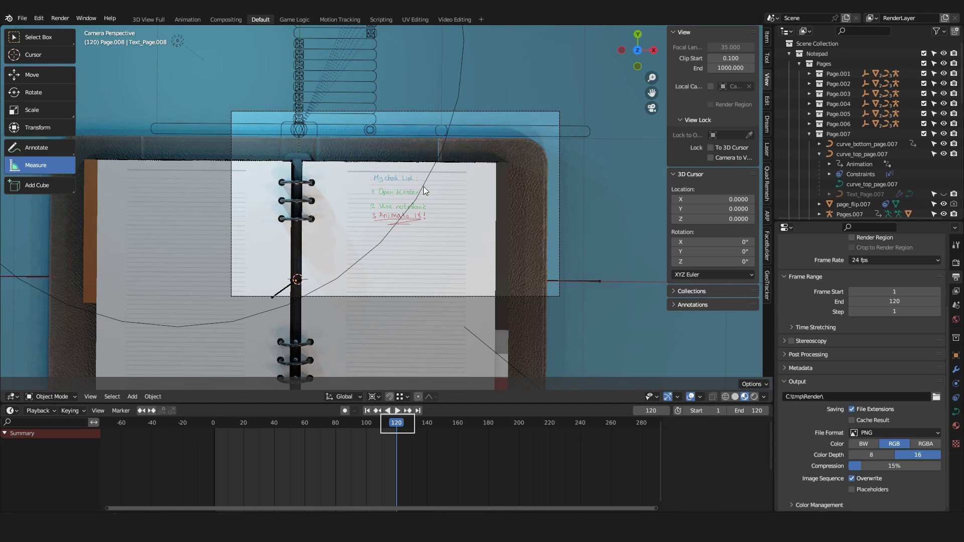
pyautogui.keyDown('shift'); pyautogui.rightClick(300, 42); pyautogui.keyUp('shift')
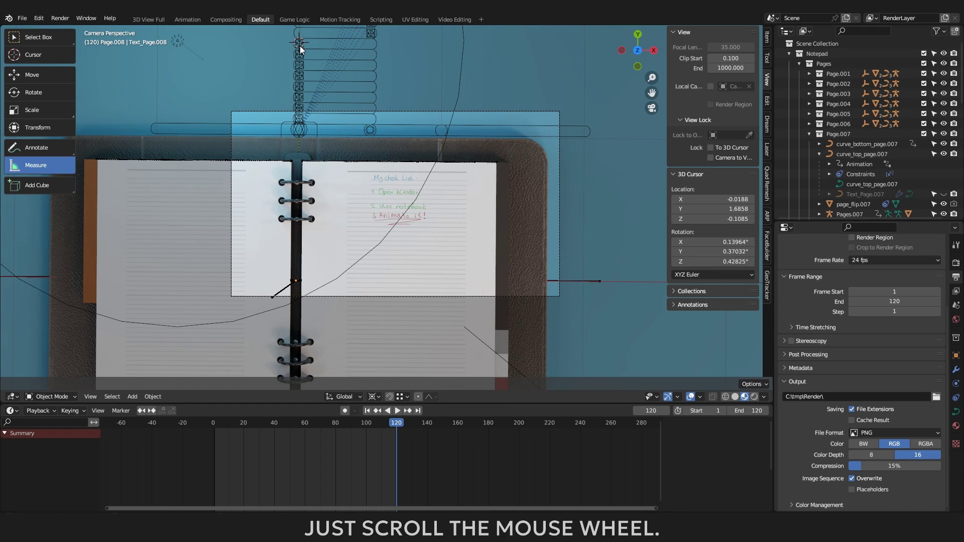
pyautogui.keyDown('shift'); pyautogui.rightClick(170, 74); pyautogui.keyUp('shift')
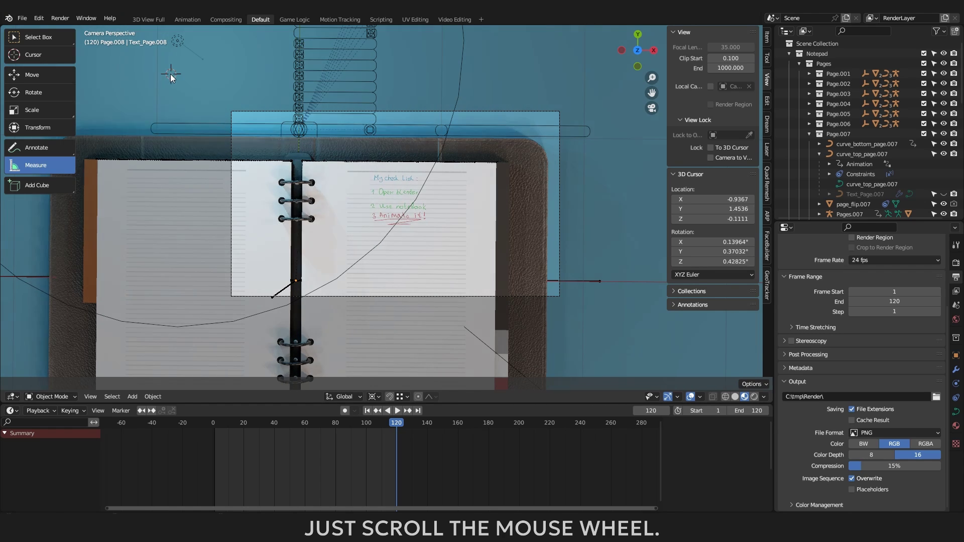
pyautogui.click(300, 43)
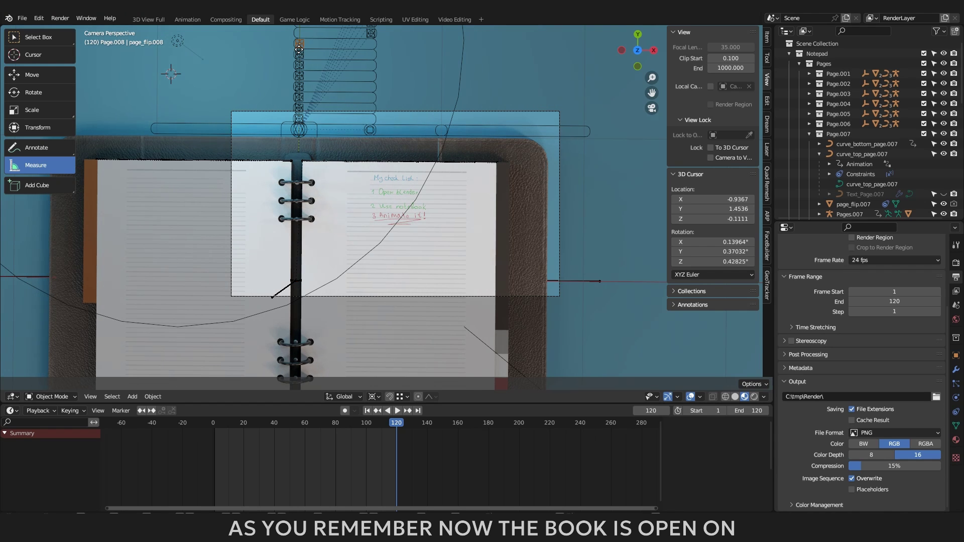
pyautogui.press('g')
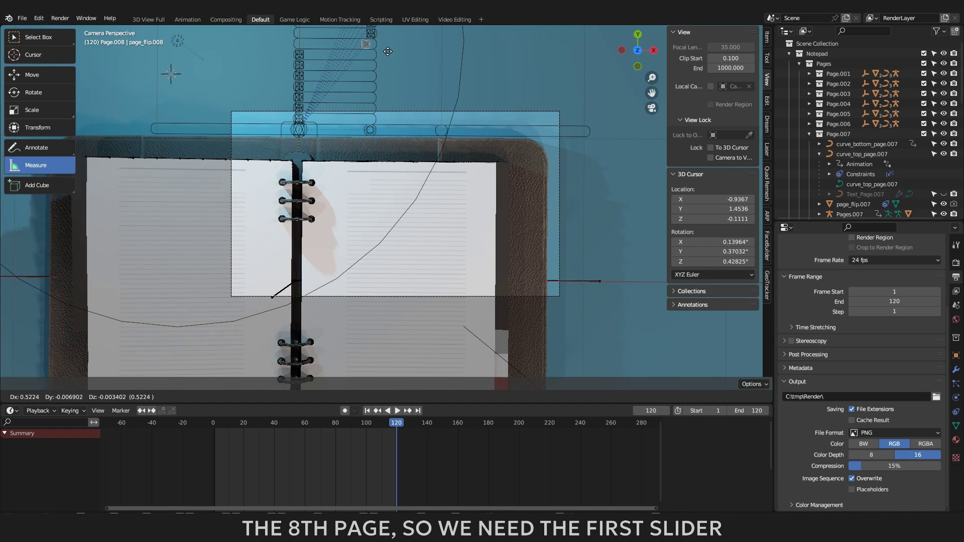
pyautogui.rightClick(303, 53)
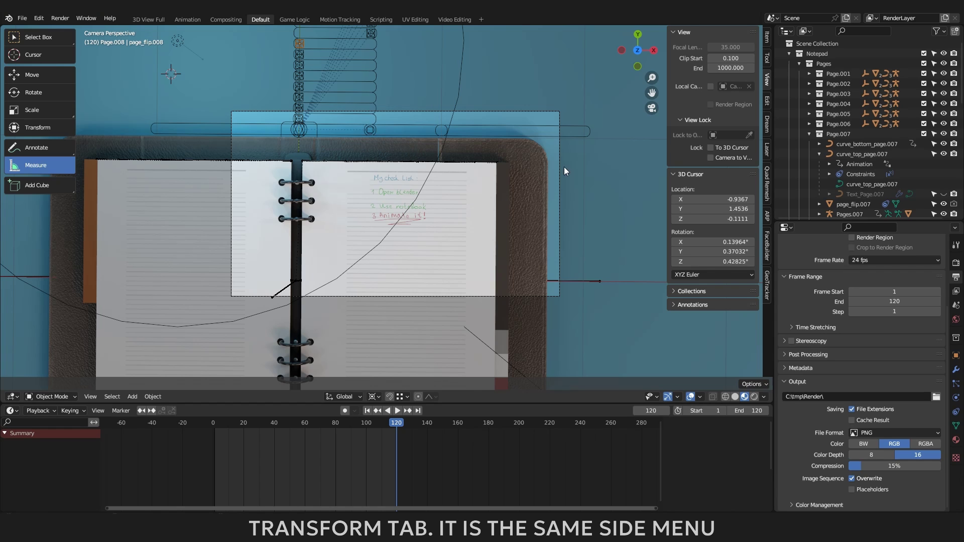
# - Insert a single keyframe on the flip slider's X location at frame 120
pyautogui.click(765, 38)
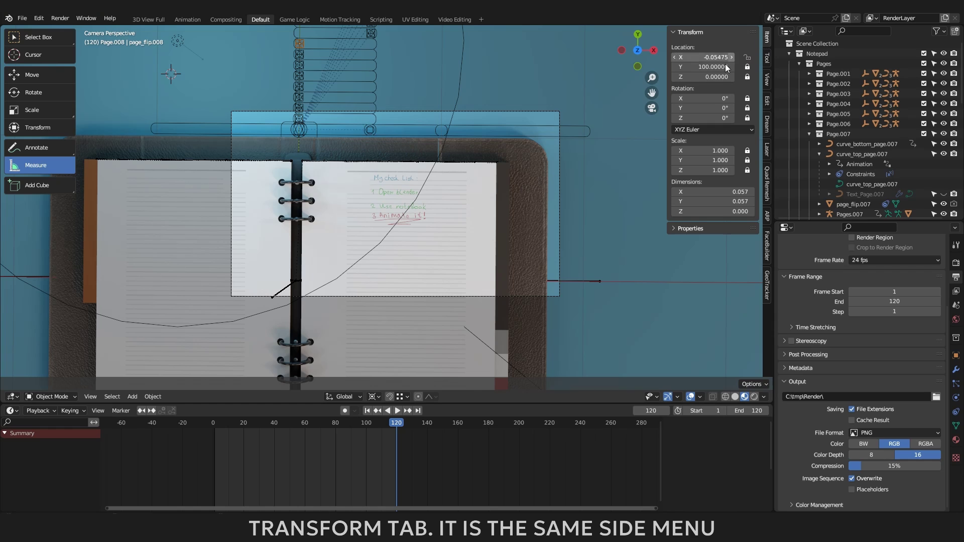
pyautogui.press('n')
pyautogui.press('n')
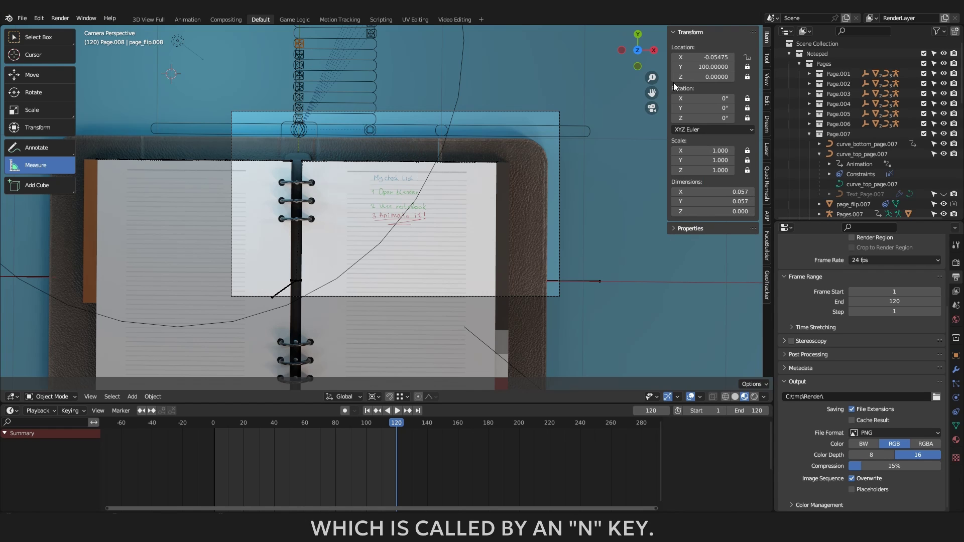
pyautogui.rightClick(681, 57)
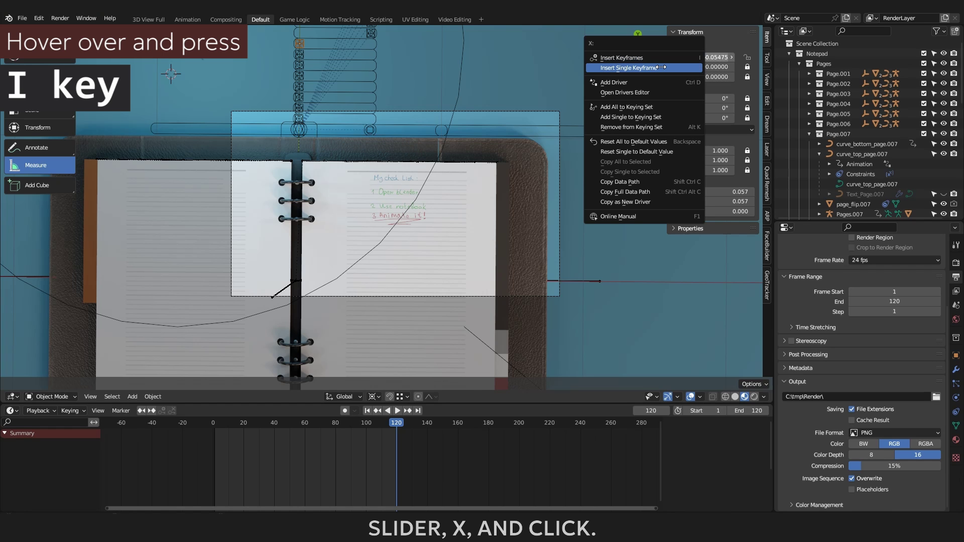
pyautogui.click(661, 68)
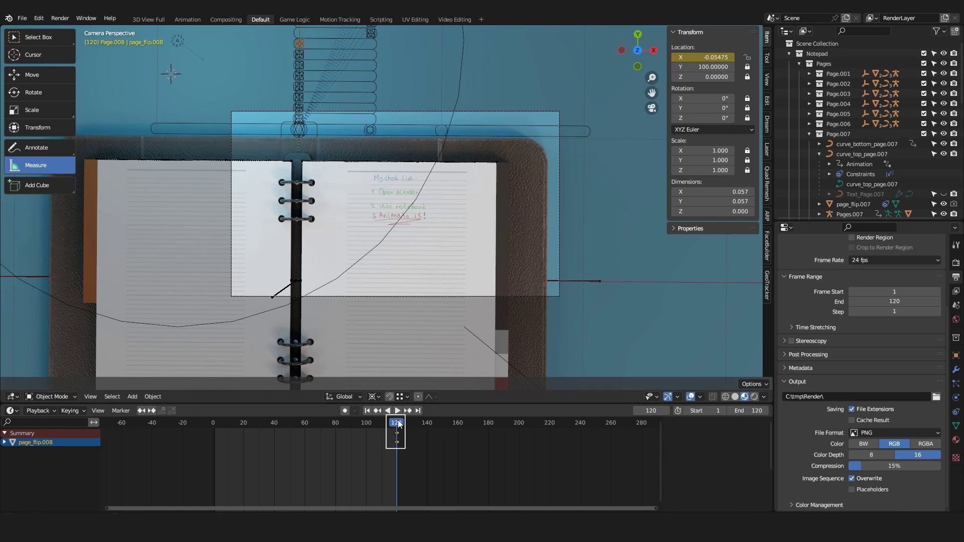
# - Set the current frame to 160
pyautogui.moveTo(398, 417); pyautogui.dragTo(457, 424)
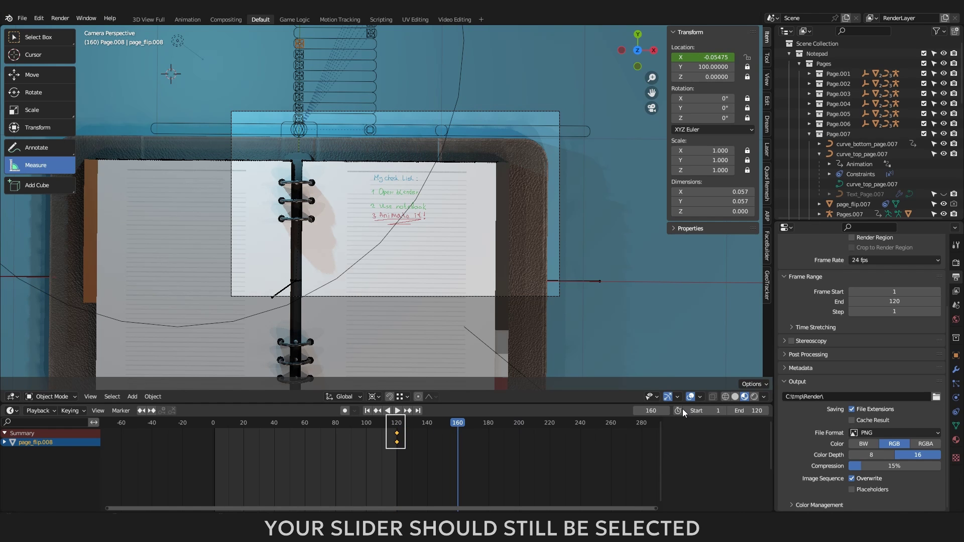
pyautogui.click(655, 411)
pyautogui.write('160')
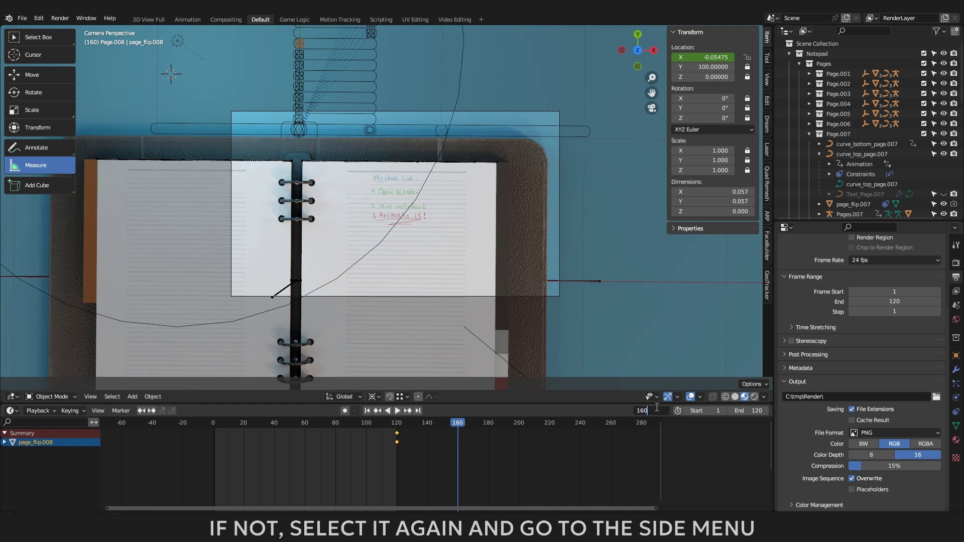
pyautogui.press('Return')
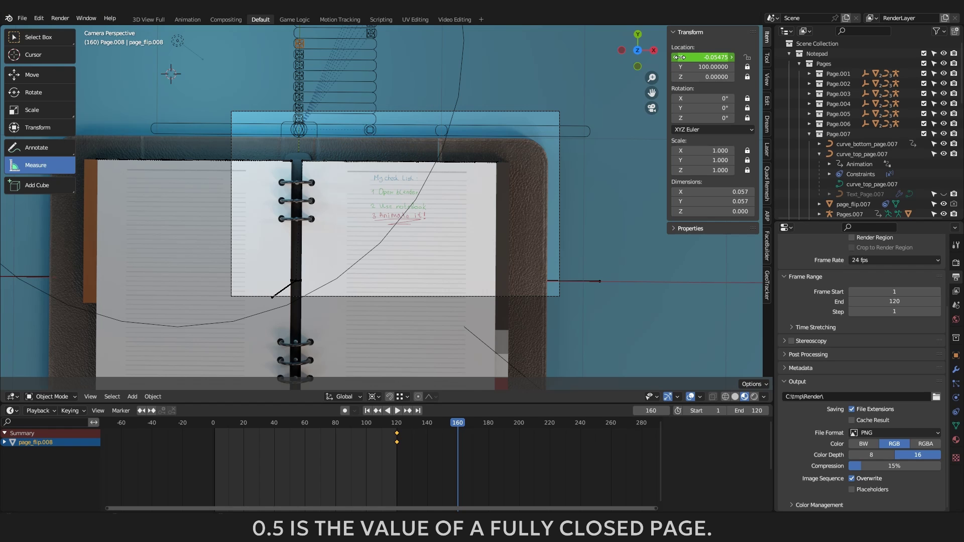
# - Set the flip slider's X location to 0.5 and insert a single keyframe for it at frame 160
pyautogui.click(697, 57)
pyautogui.write('0')
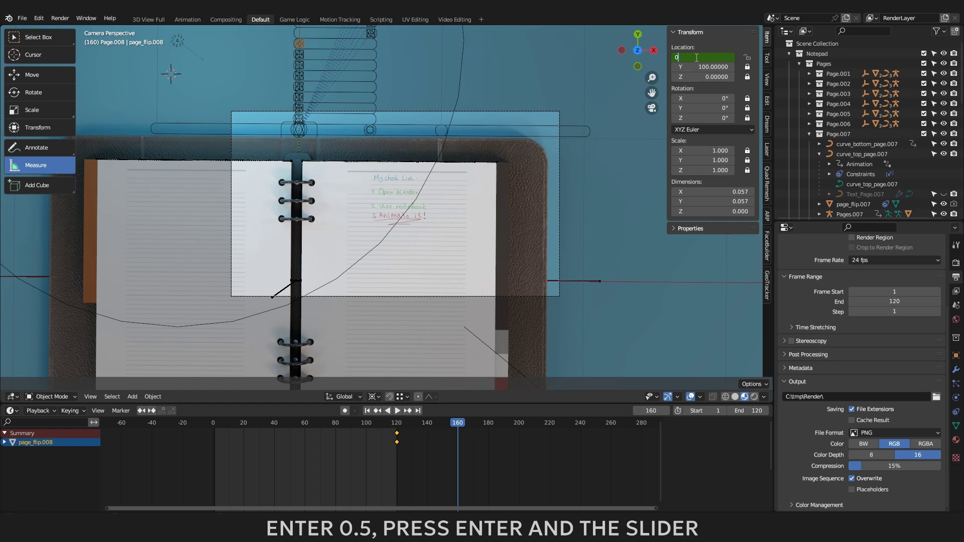
pyautogui.write('.5')
pyautogui.press('Return')
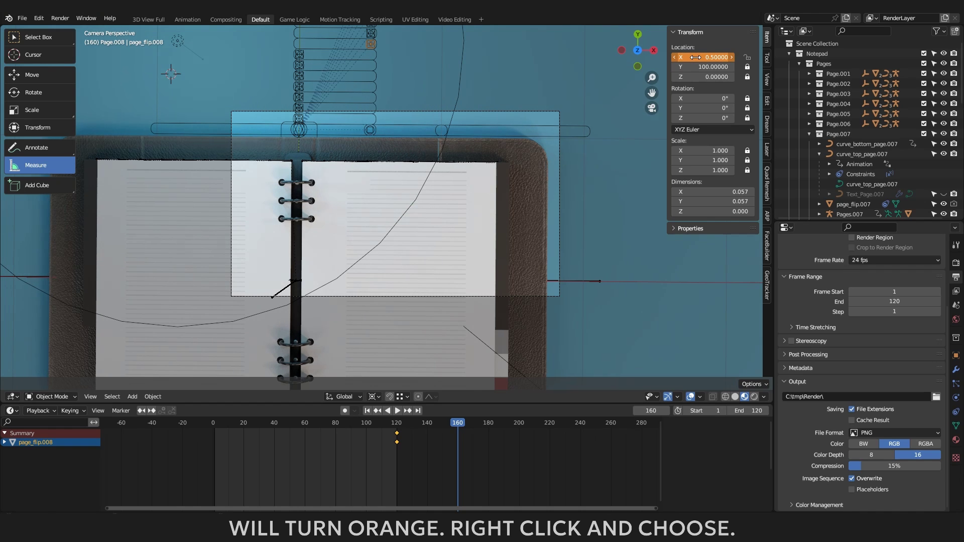
pyautogui.rightClick(684, 58)
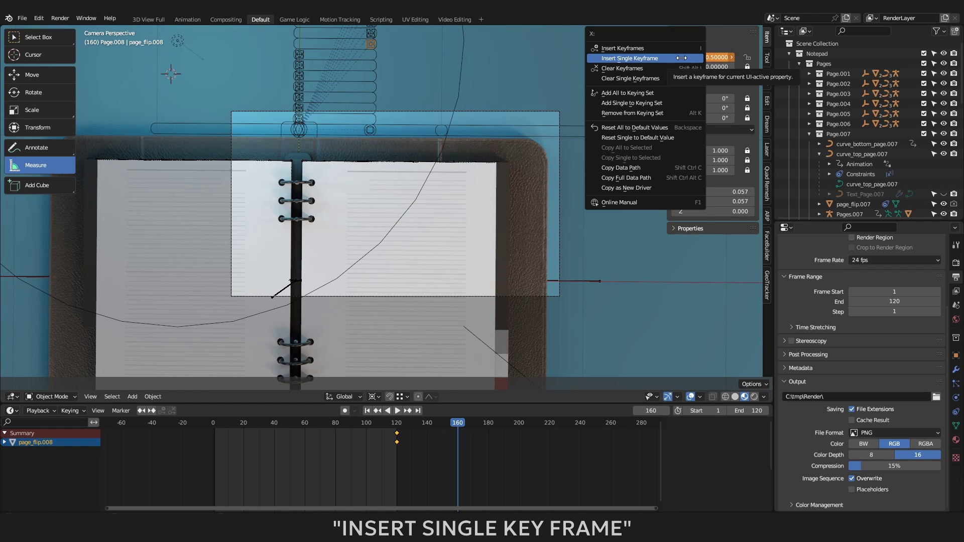
pyautogui.click(682, 57)
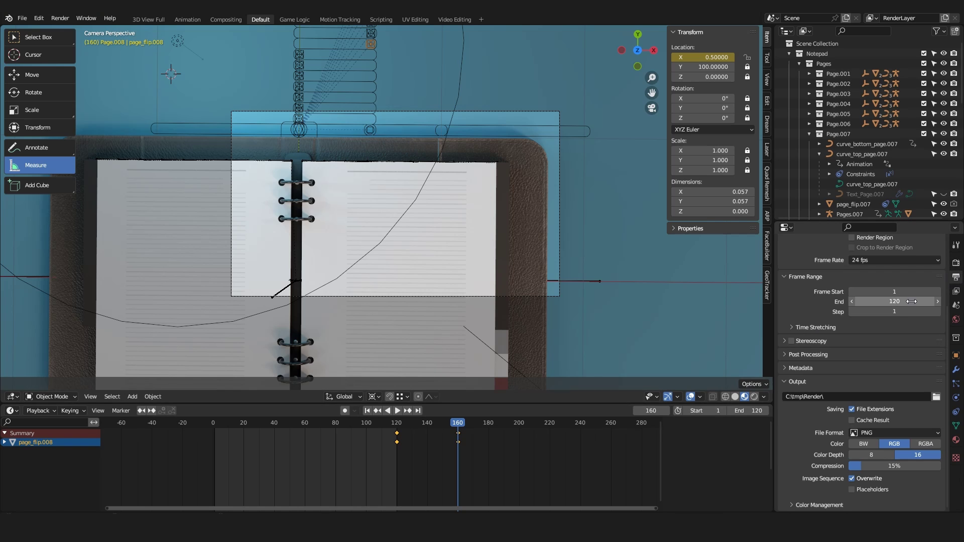
# - Set the end of the scene's frame range to 160
pyautogui.scroll(5, 894, 301)
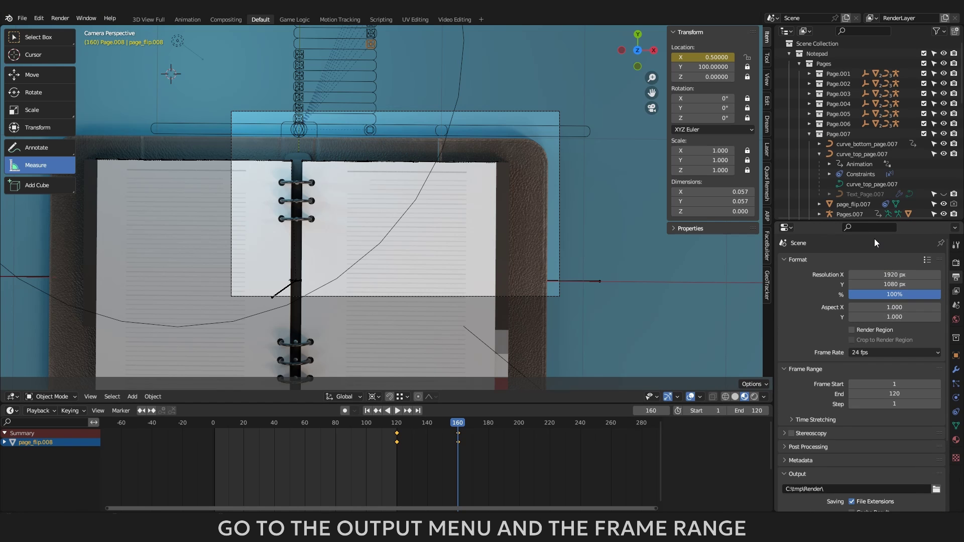
pyautogui.click(897, 395)
pyautogui.write('1')
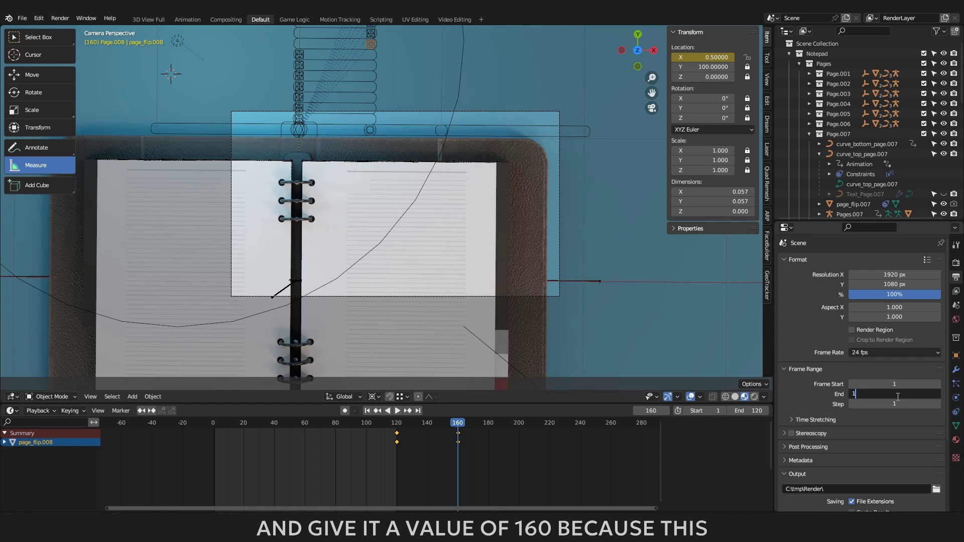
pyautogui.write('60')
pyautogui.press('Return')
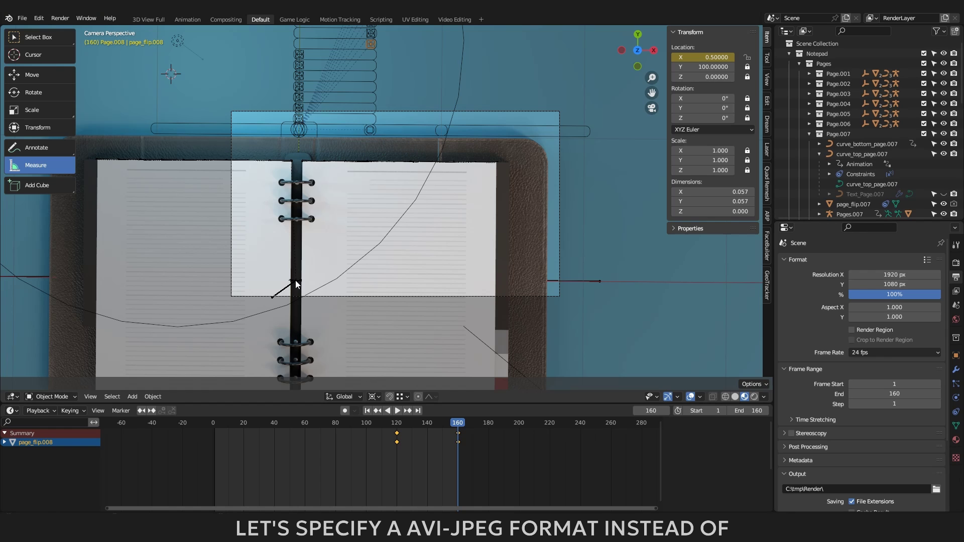
# - Set the render output's file format to AVI JPEG with RGB color and 100% quality
pyautogui.scroll(-5, 815, 258)
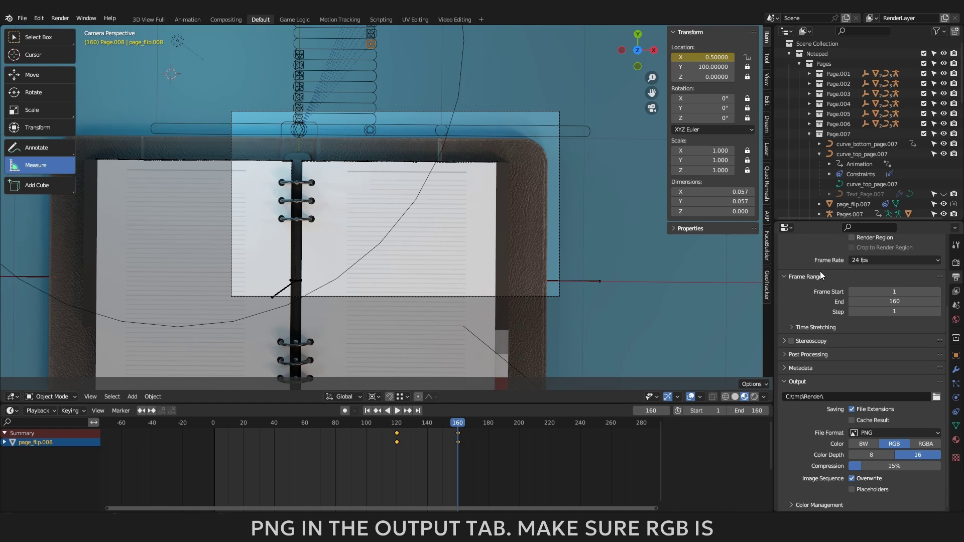
pyautogui.click(898, 434)
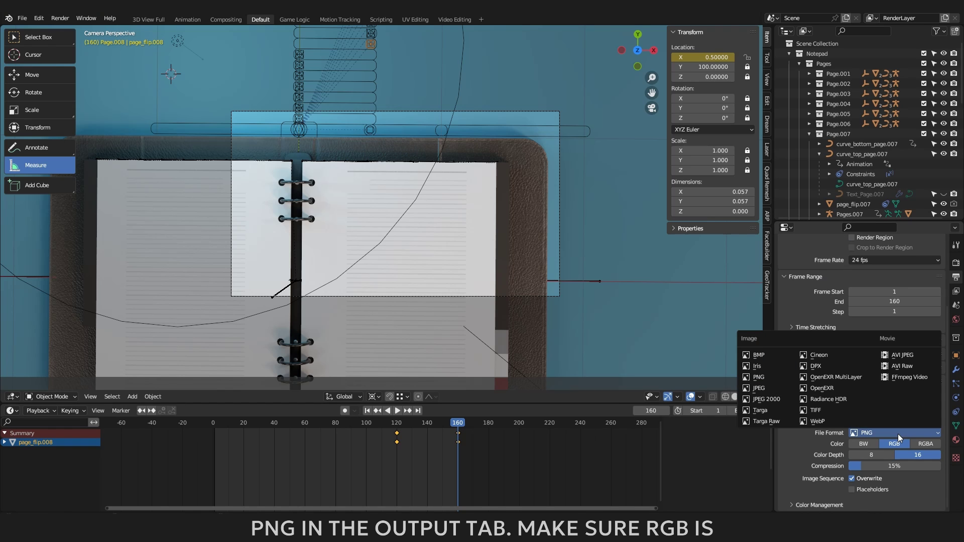
pyautogui.click(904, 356)
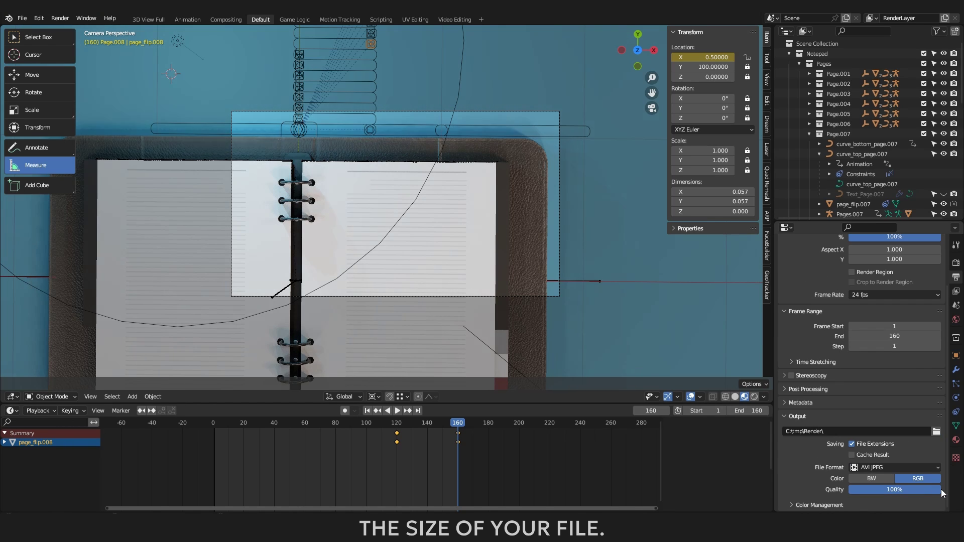
pyautogui.moveTo(923, 490)
pyautogui.mouseDown()
pyautogui.moveTo(882, 490)
pyautogui.moveTo(909, 481)
pyautogui.mouseUp()
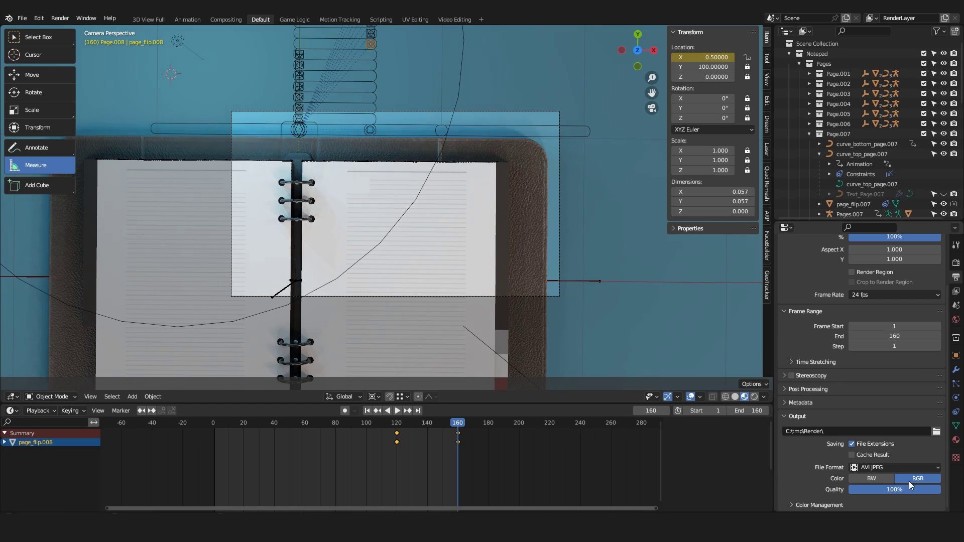
# - Confirm C:\tmp\Render\ as the output path and start rendering the animation
pyautogui.click(826, 432)
pyautogui.click(826, 432)
pyautogui.press('Return')
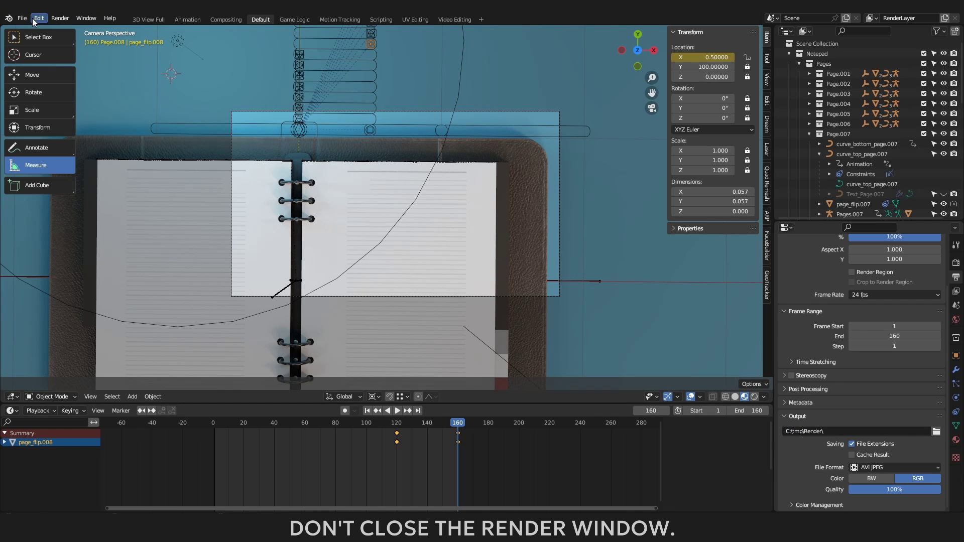
pyautogui.click(60, 19)
pyautogui.click(76, 38)
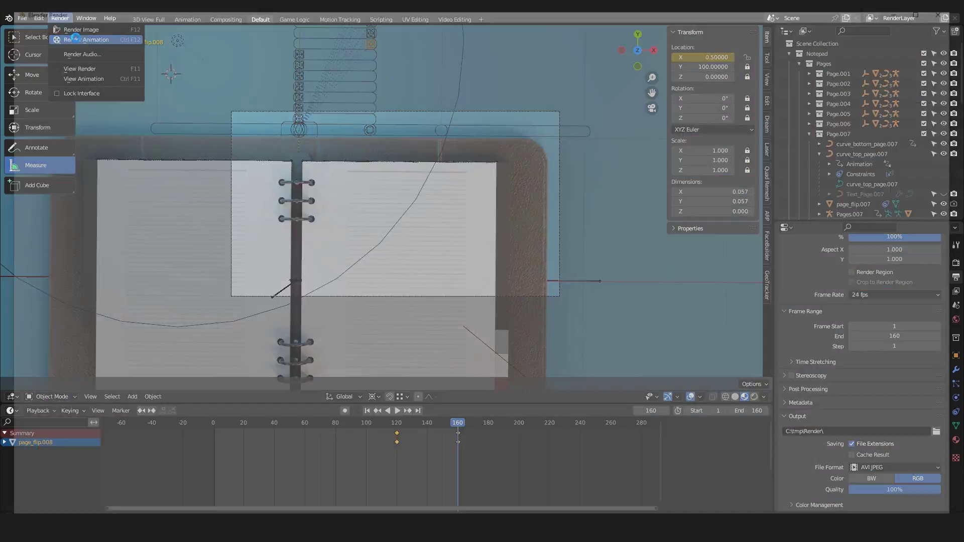